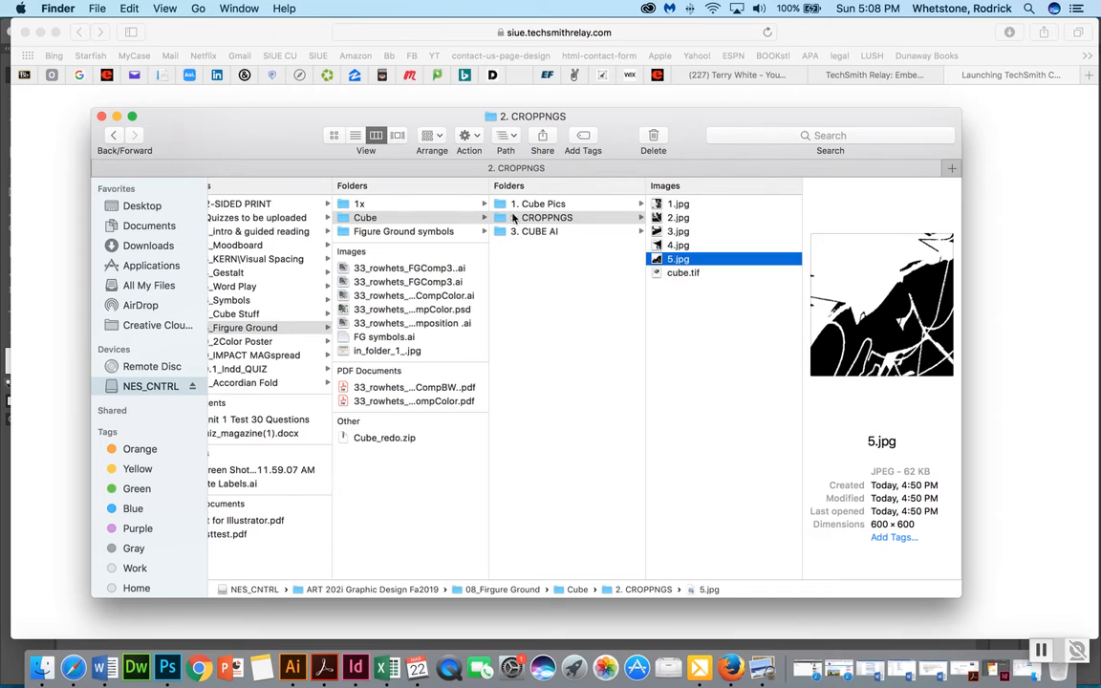
Look through the cube photos in the 1. Cube Pics folder, from file-17.jpeg to file2-7.jpeg
click(544, 206)
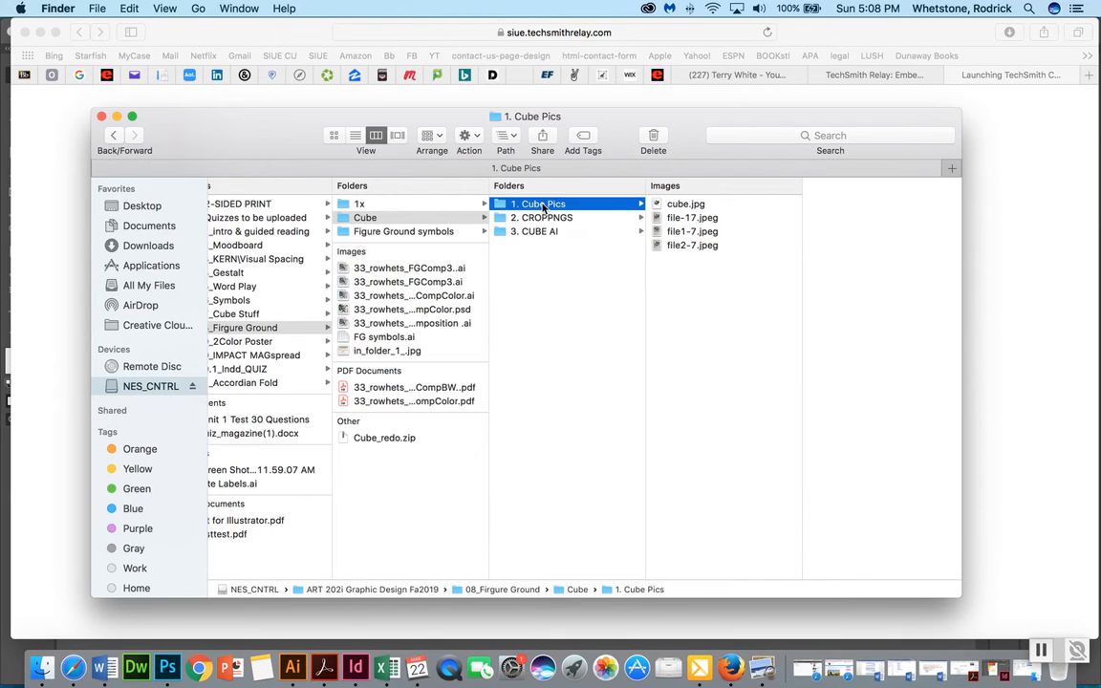
click(693, 219)
key(Down)
key(Down)
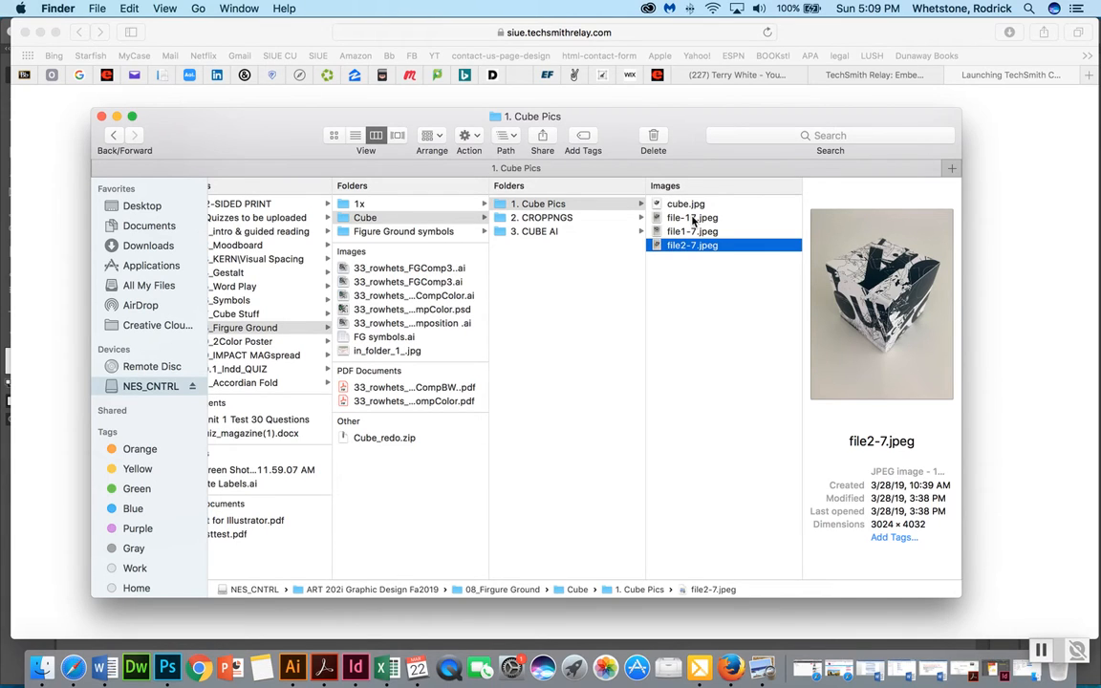
Preview the cropped images 1.jpg to 5.jpg and cube.tif in the 2. CROPPNGS folder
key(Left)
key(Down)
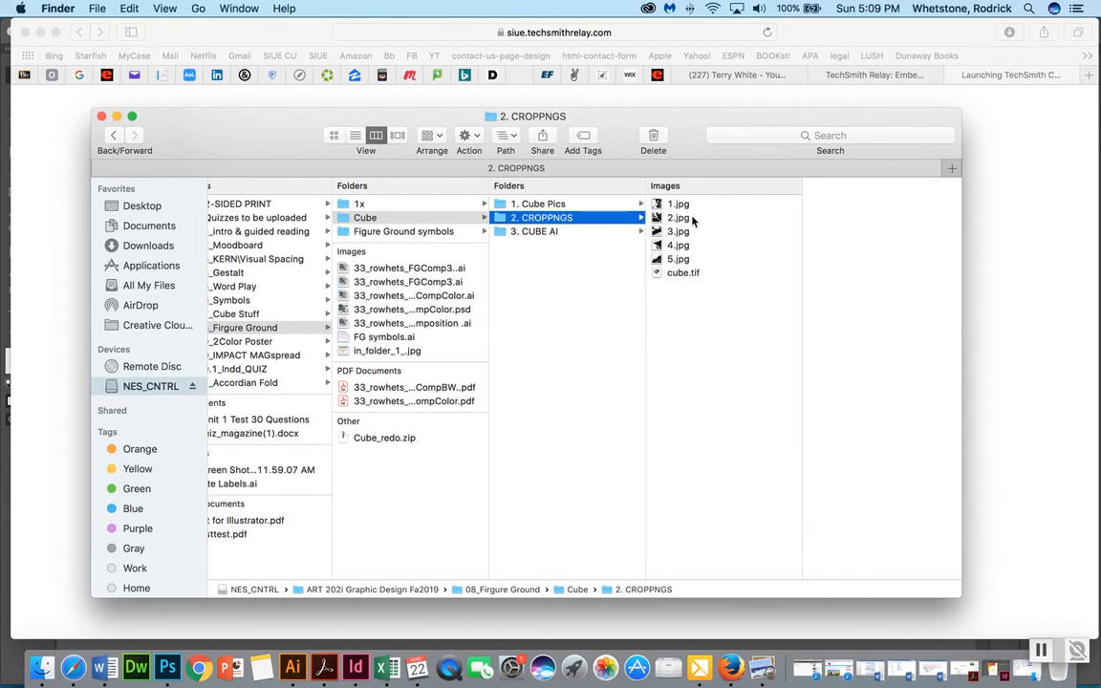
key(Right)
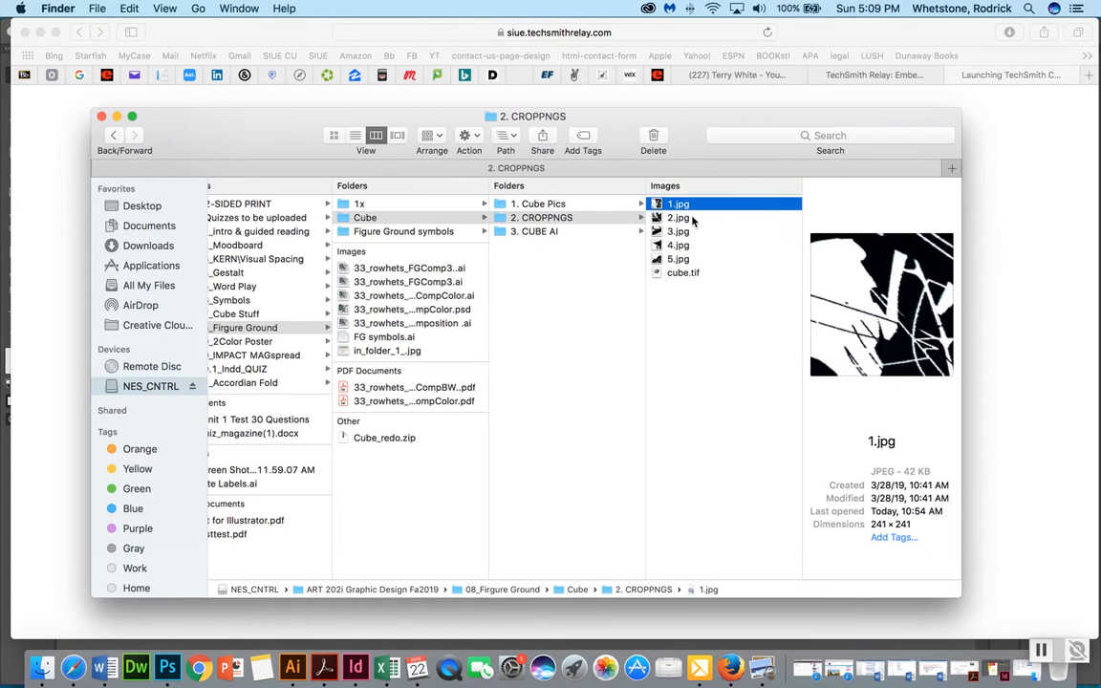
key(Down)
key(Down)
key(Down)
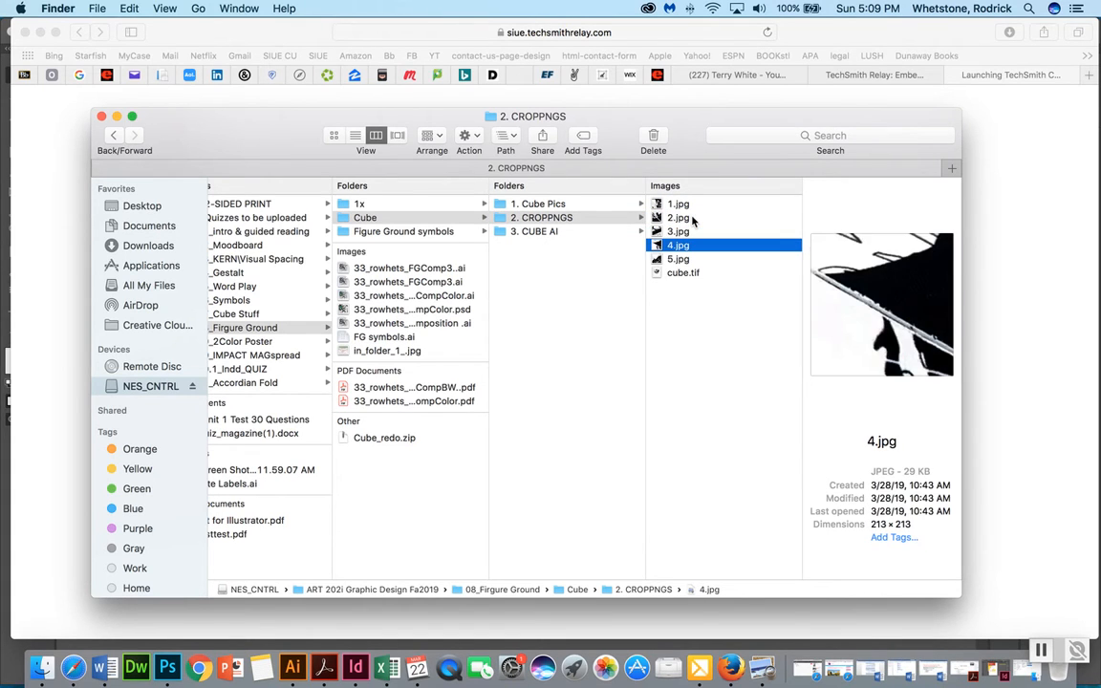
key(Down)
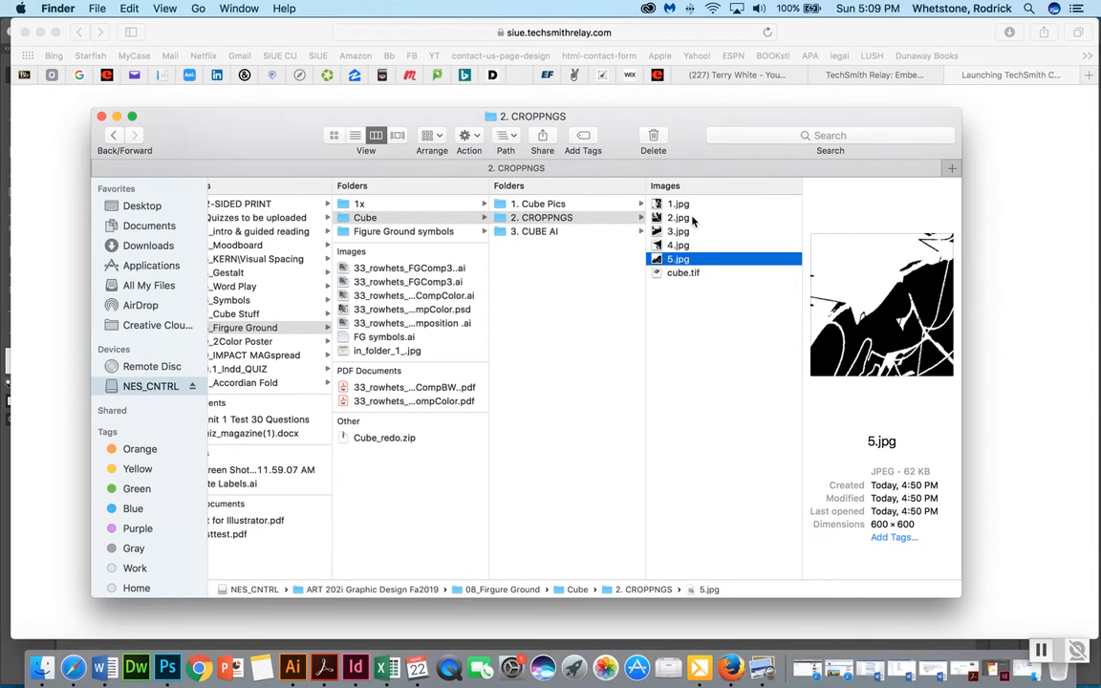
key(Down)
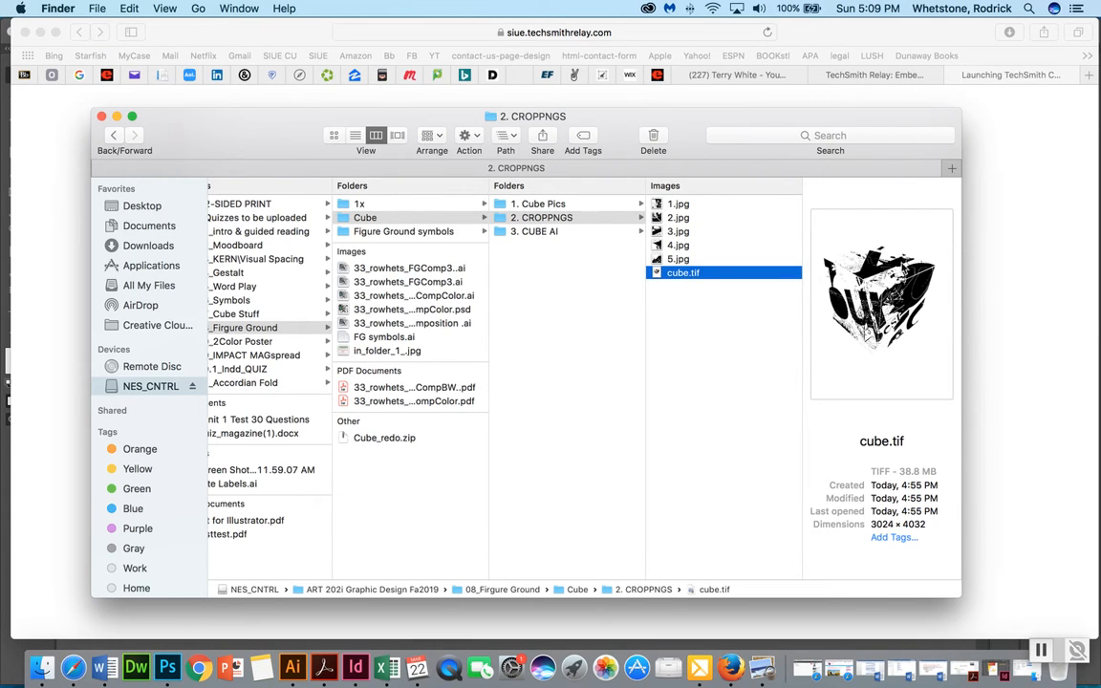
Check symbols staging.ai in the 3. CUBE AI folder and switch to Illustrator
click(546, 232)
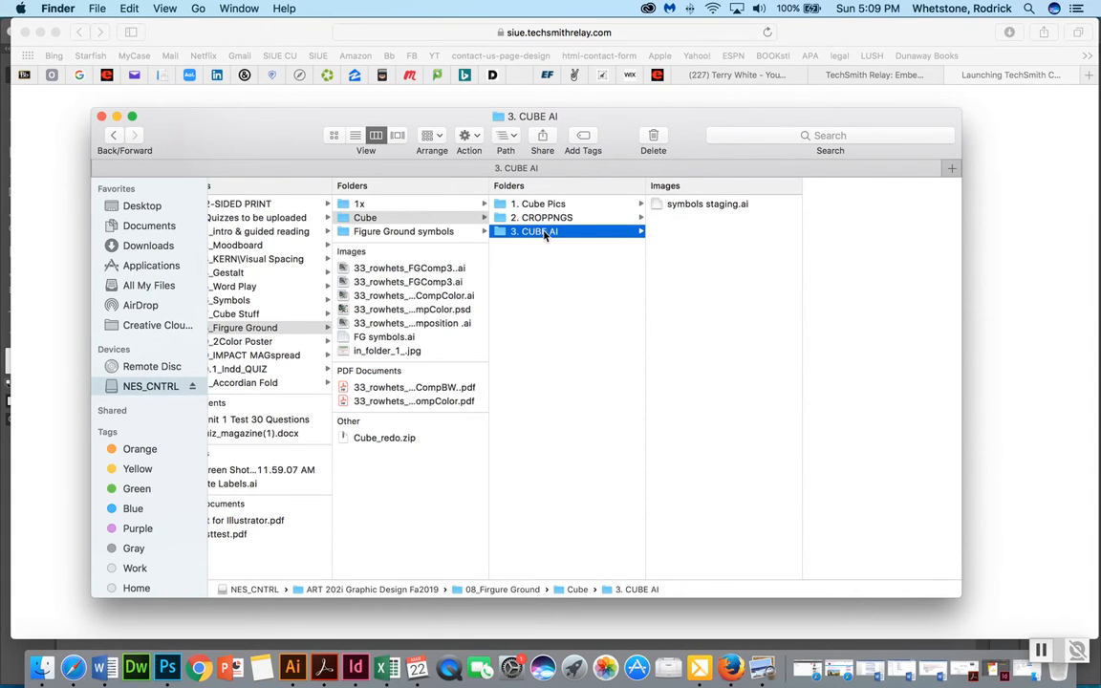
click(696, 205)
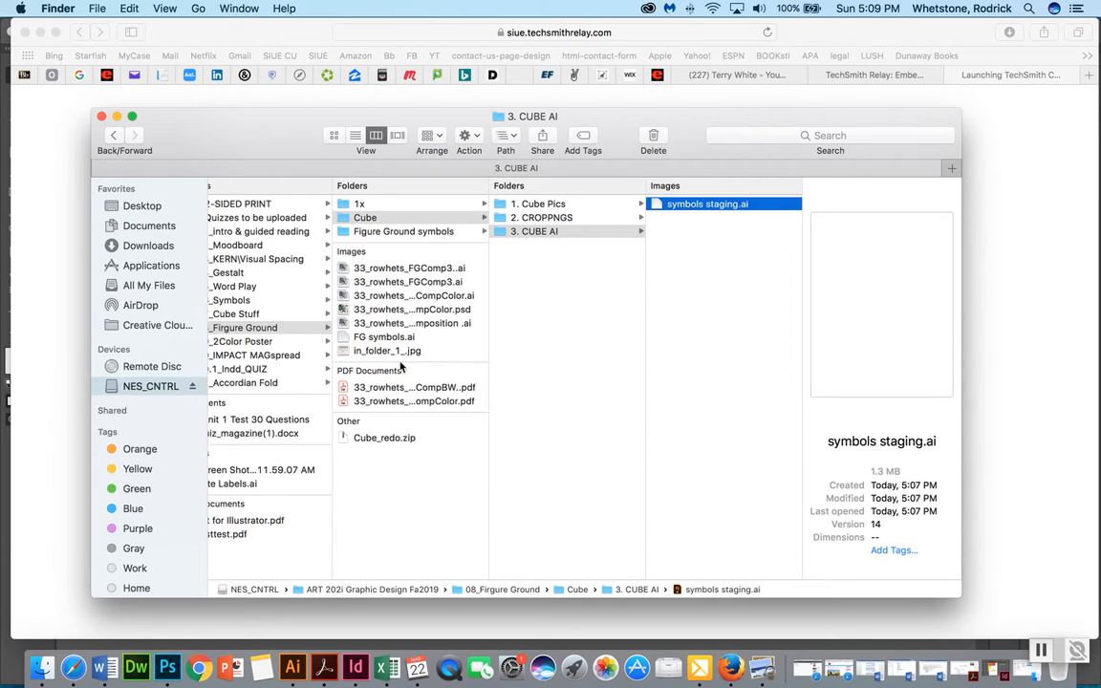
click(297, 664)
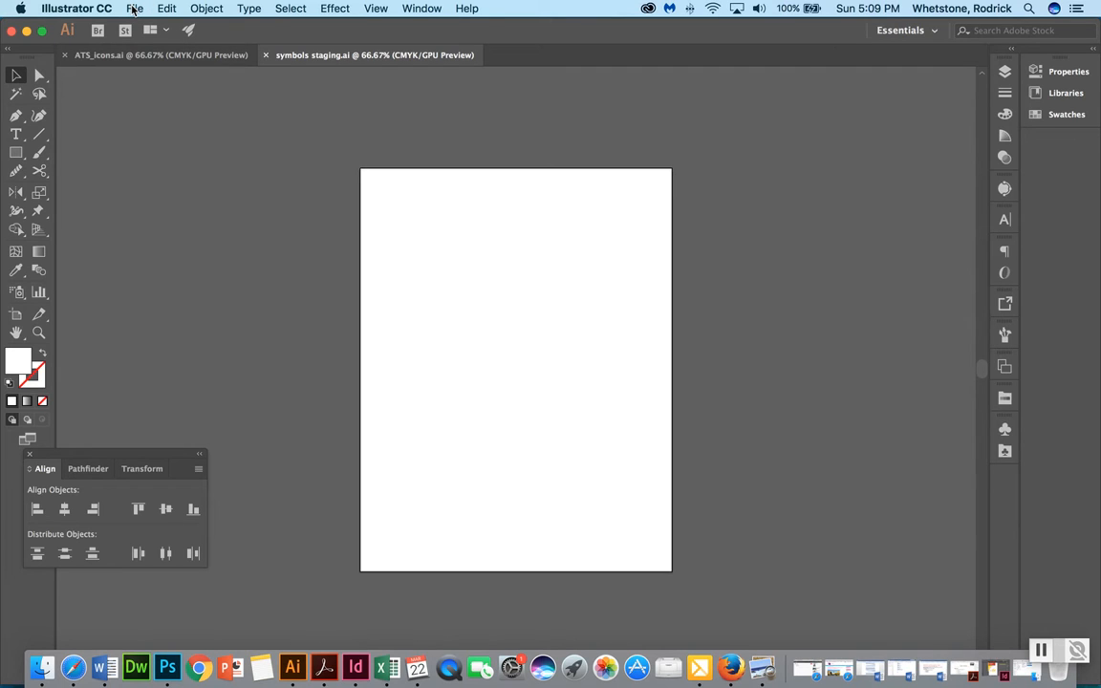
Create a new portrait Letter print document named staging, with its units set to inches
click(134, 10)
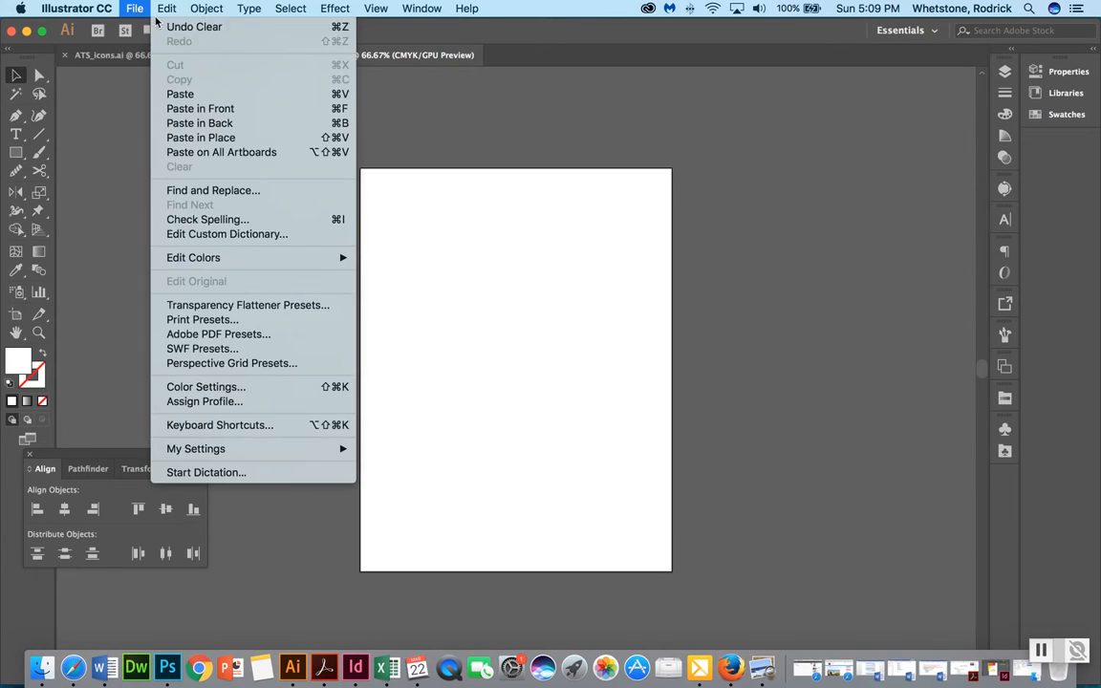
click(139, 27)
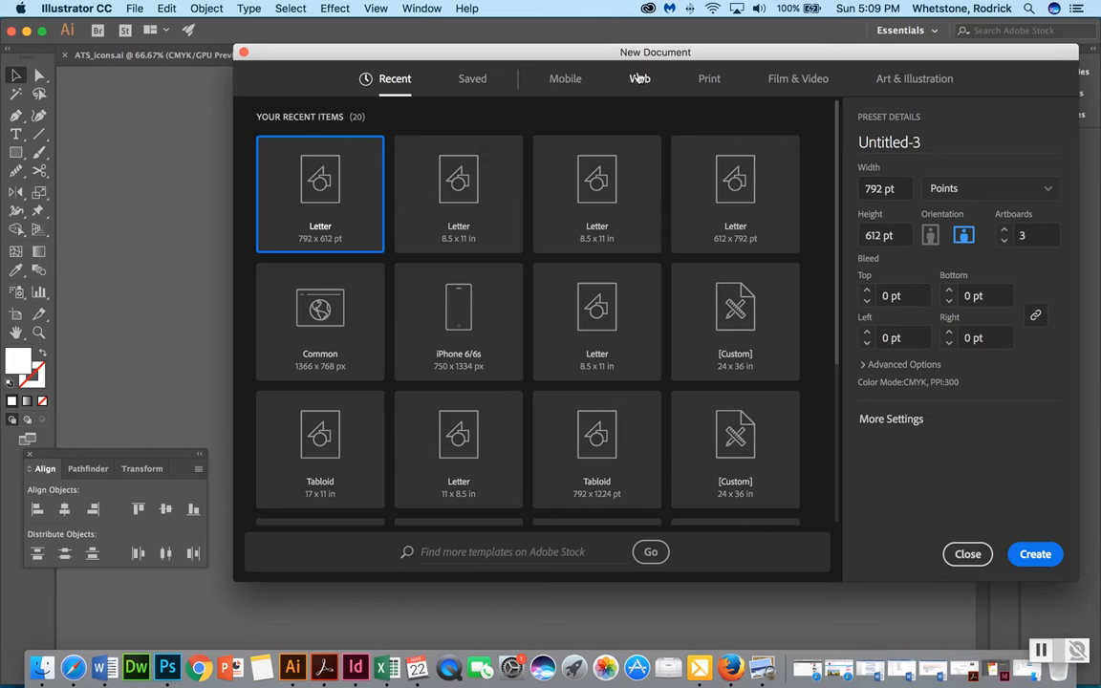
click(710, 83)
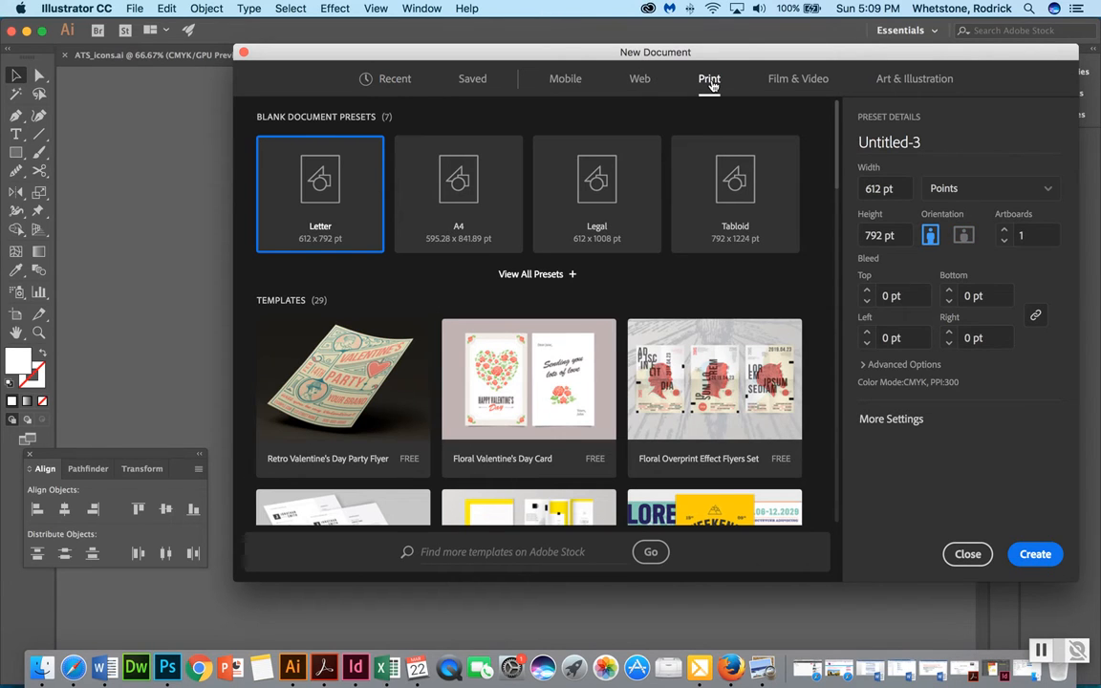
click(1006, 191)
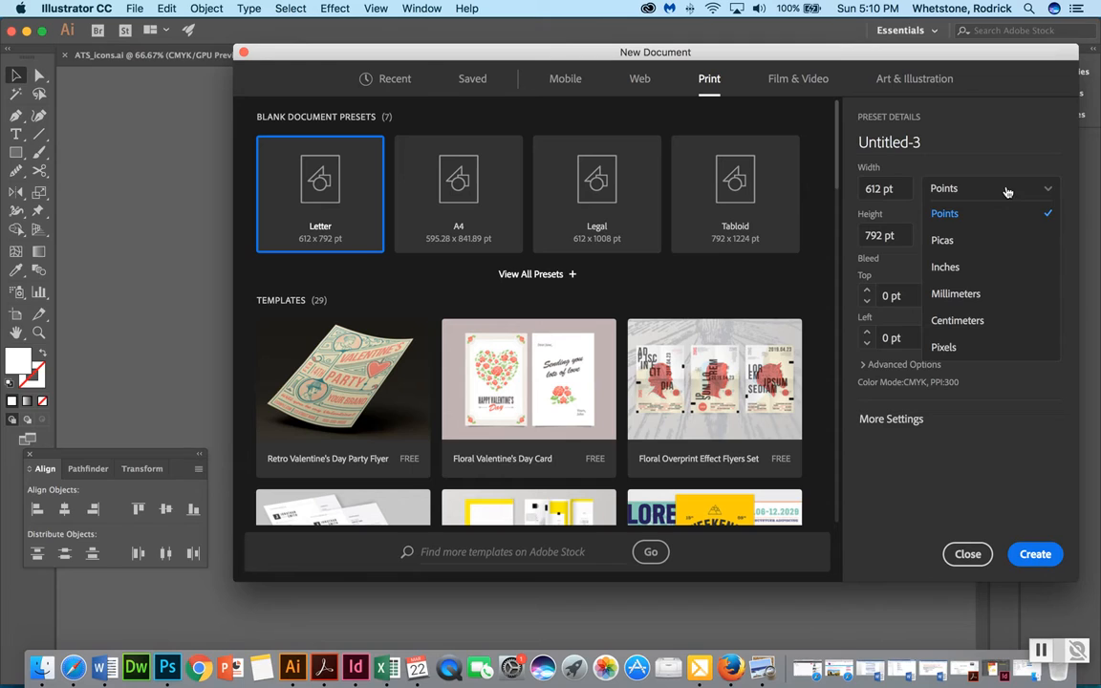
click(984, 272)
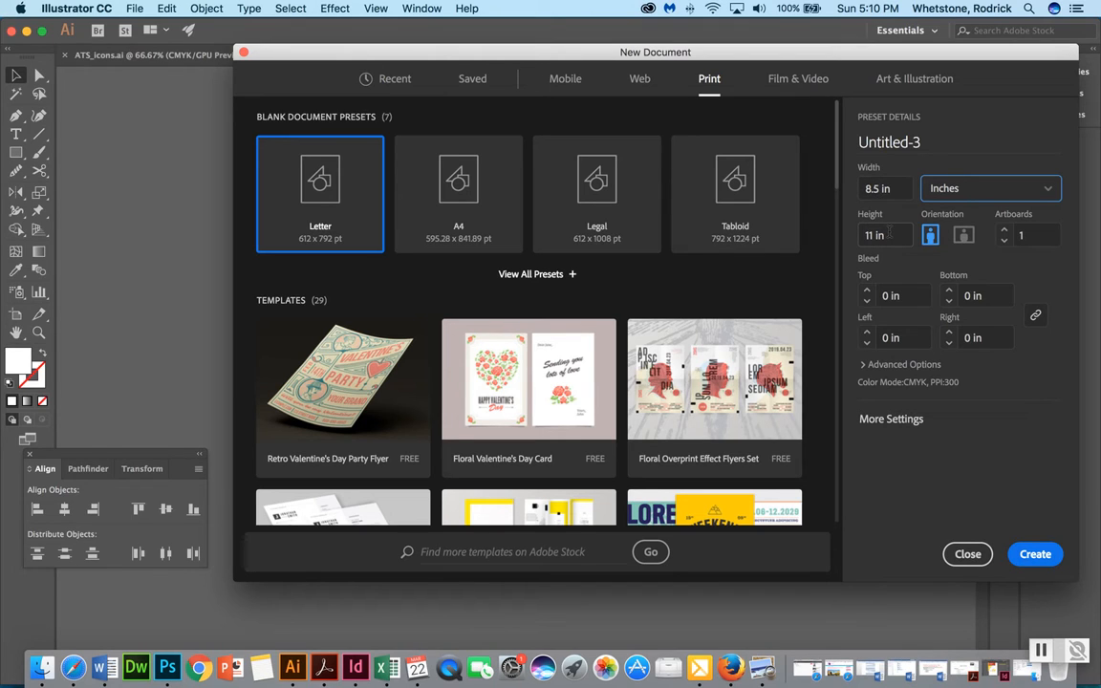
click(940, 144)
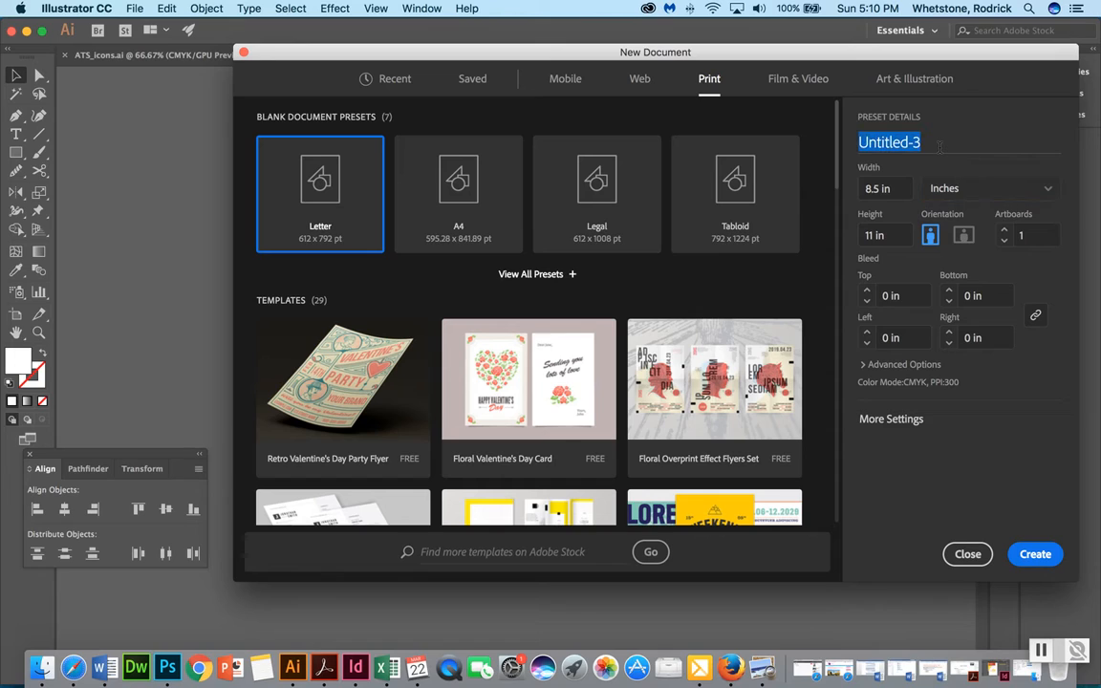
text(sta)
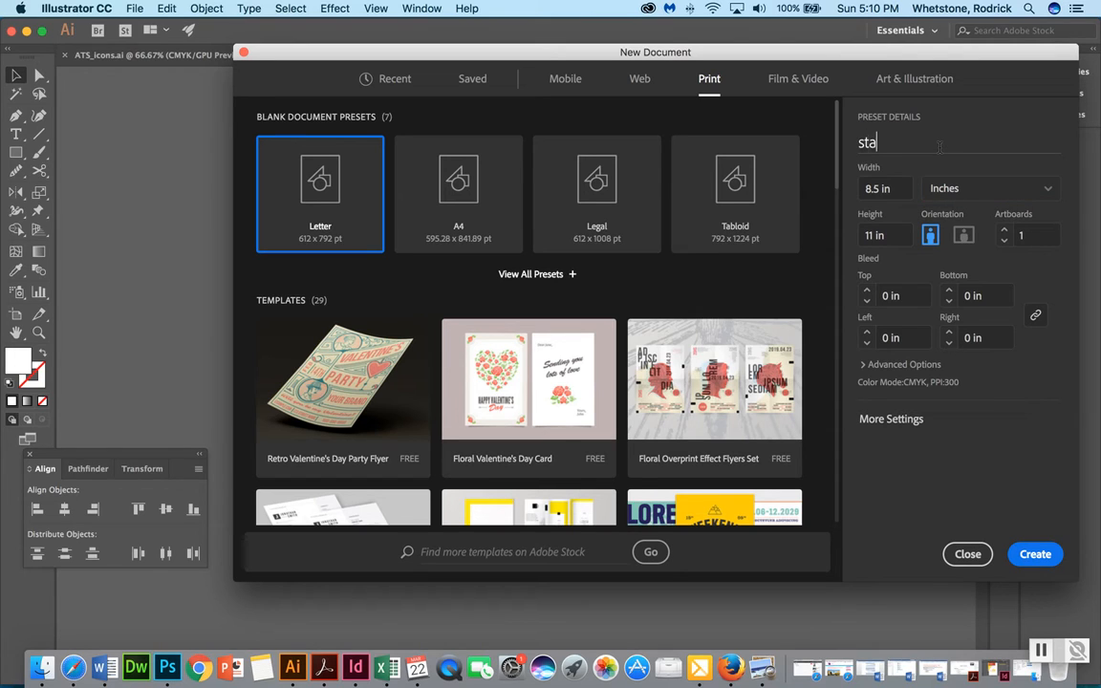
text(ging)
click(1035, 554)
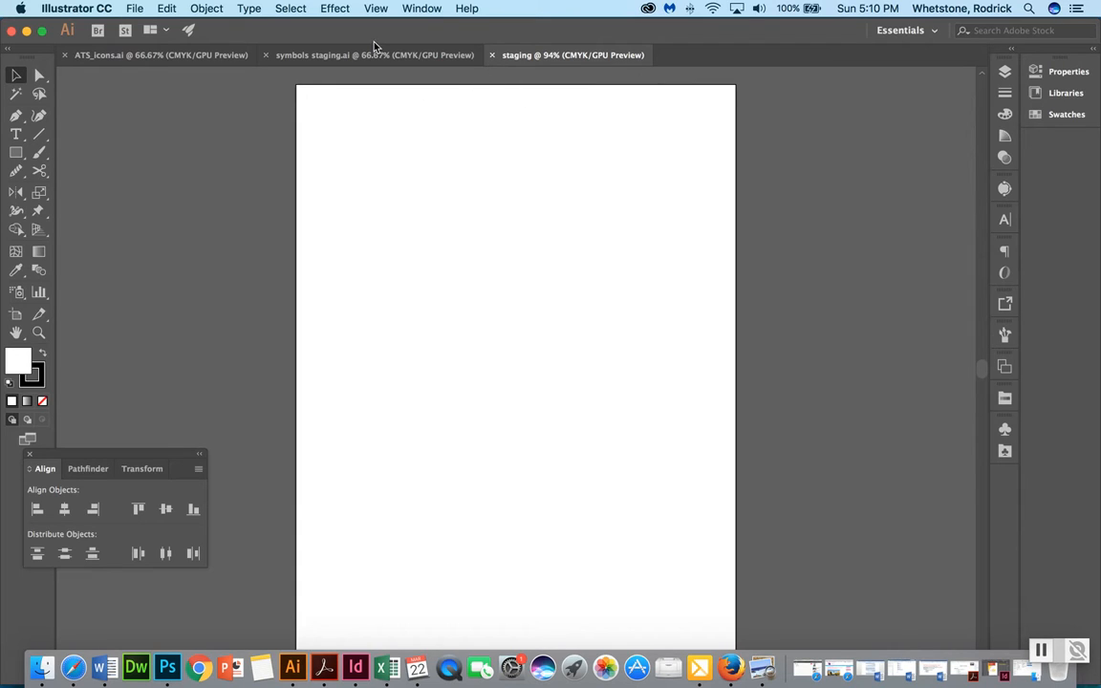
Close the new staging document and return to symbols staging.ai
click(394, 59)
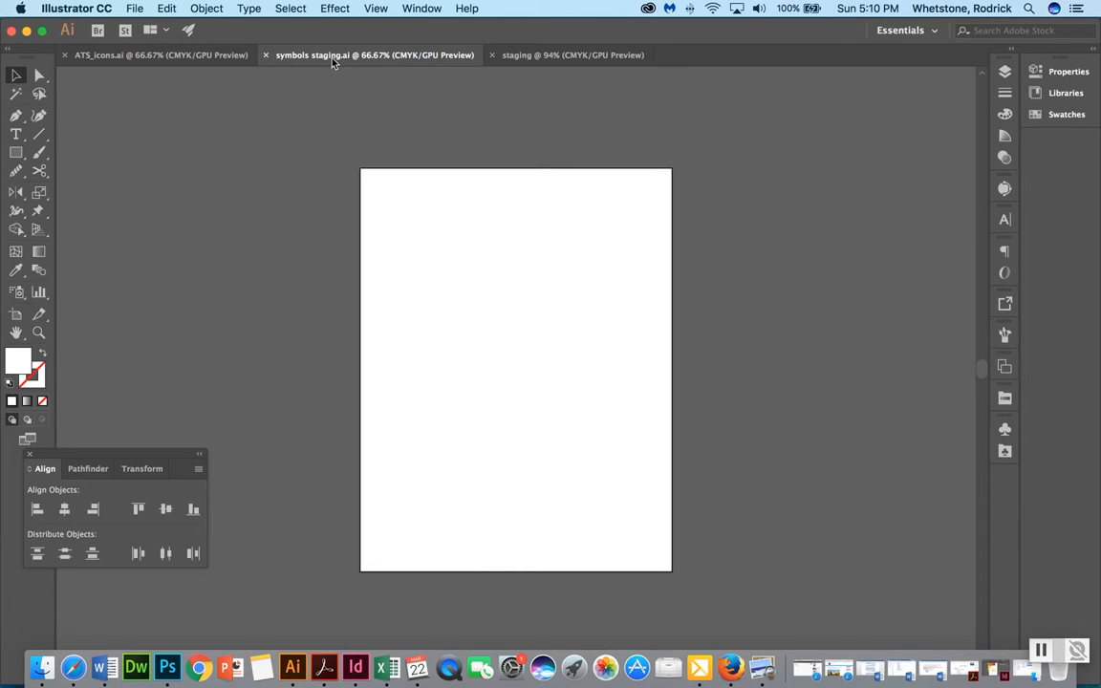
click(491, 55)
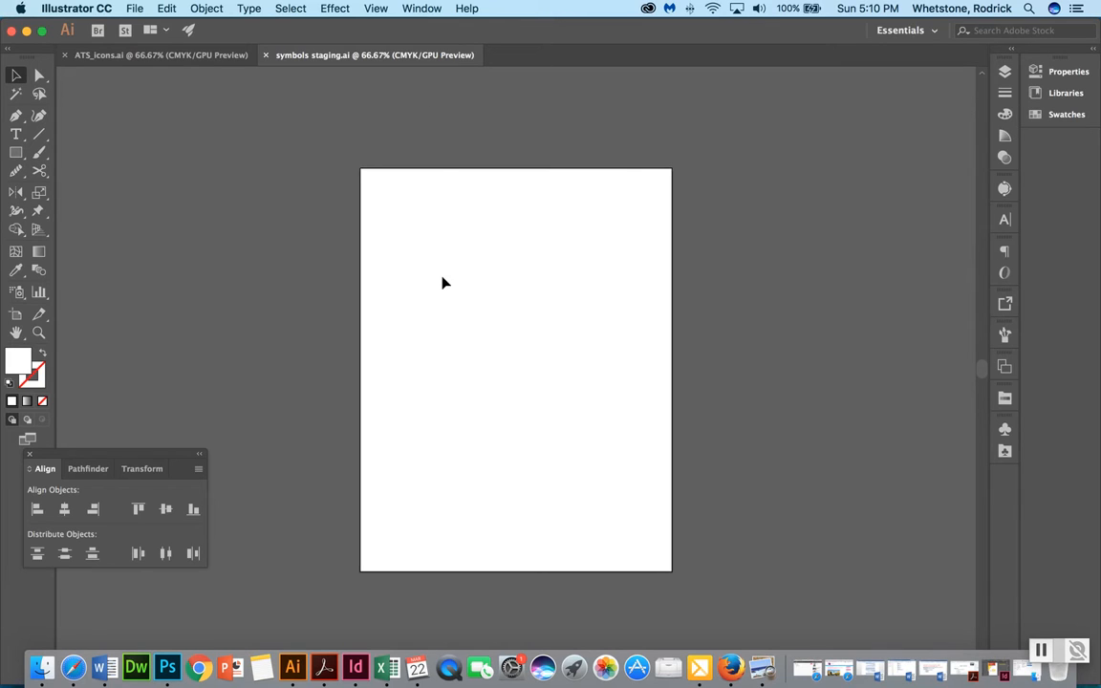
Load 1.jpg through 5.jpg from the 2. CROPPNGS folder for placing as linked images
click(135, 10)
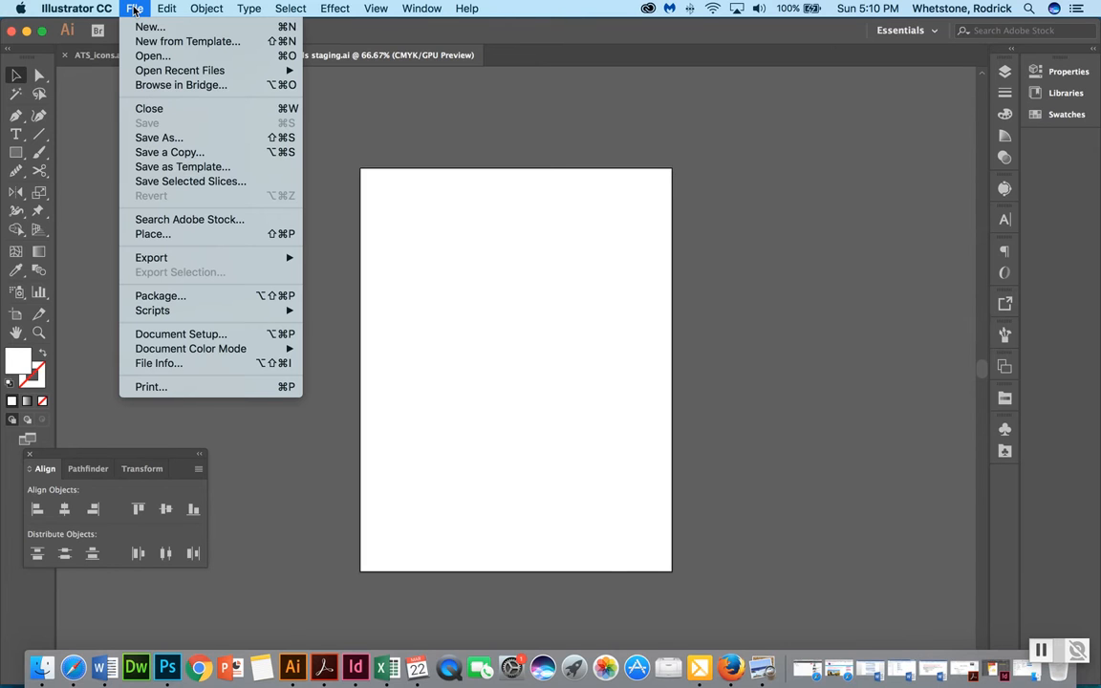
click(200, 242)
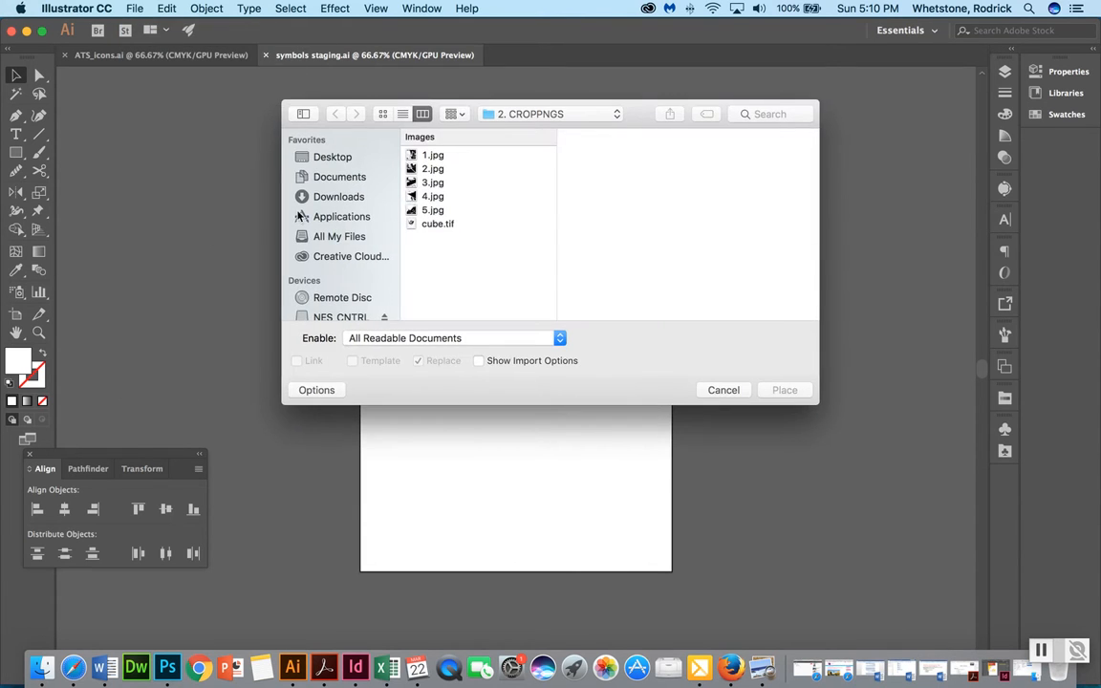
click(426, 210)
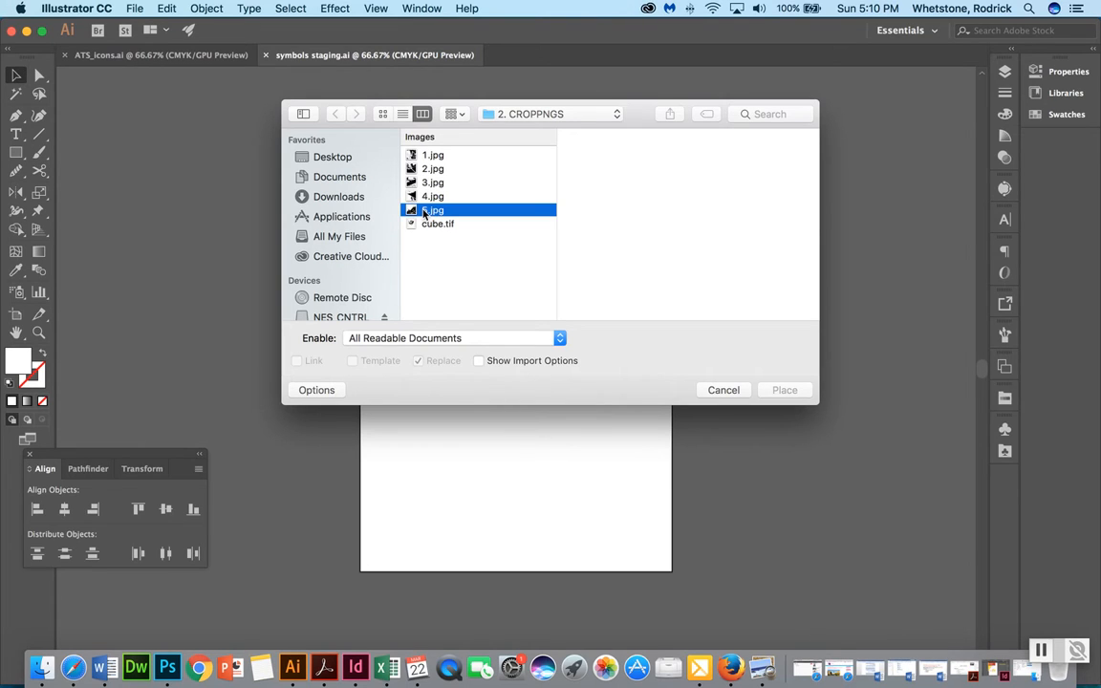
shift+click(431, 155)
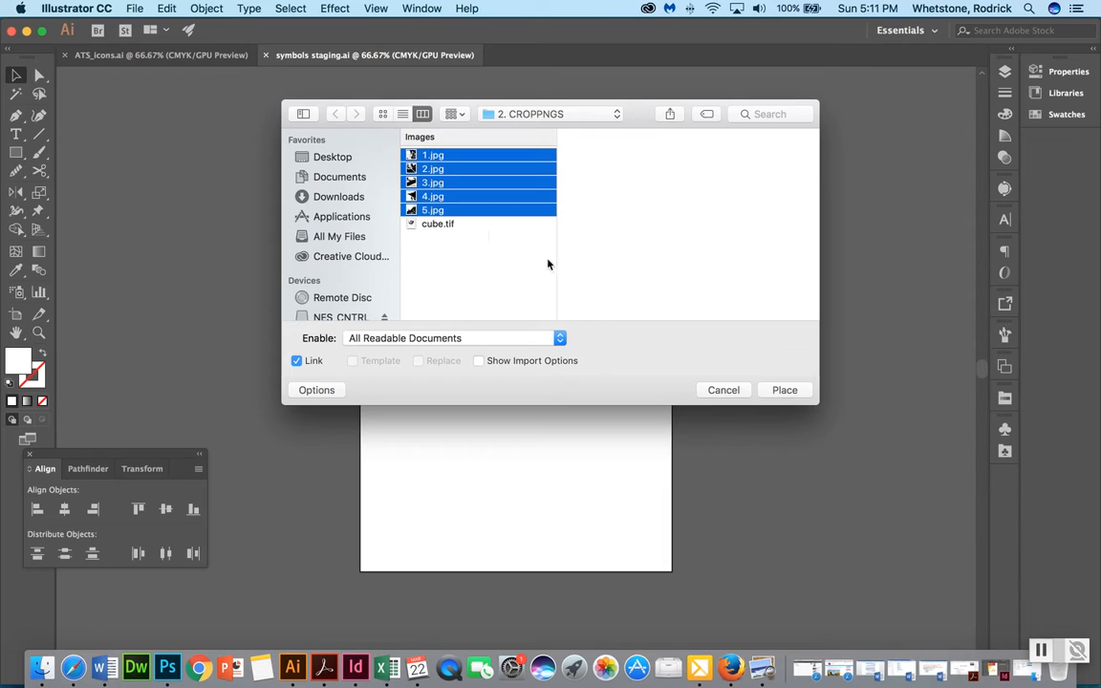
click(793, 395)
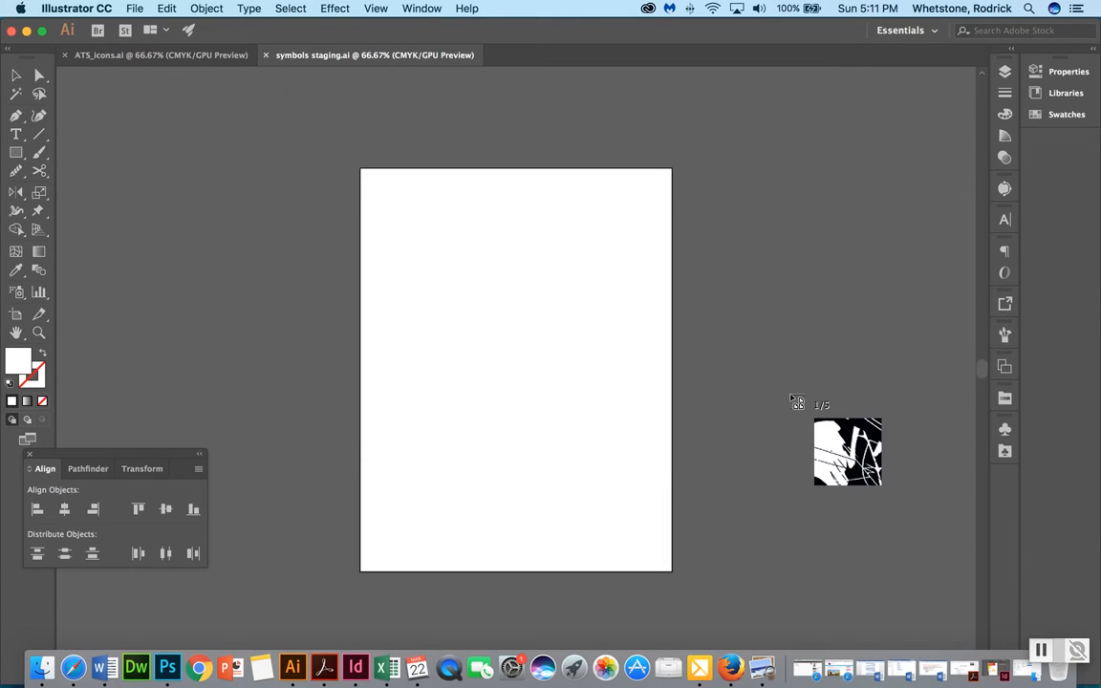
Place the five images on the artboard in two rows of two, with the fifth one centred underneath
click(406, 206)
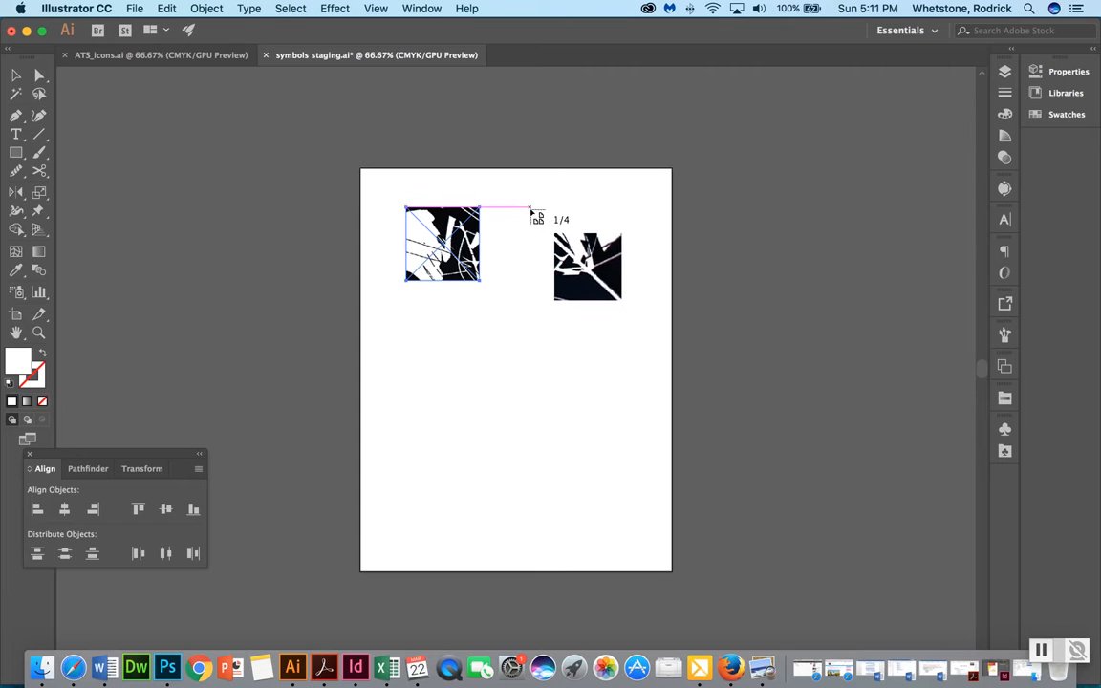
click(529, 207)
click(407, 336)
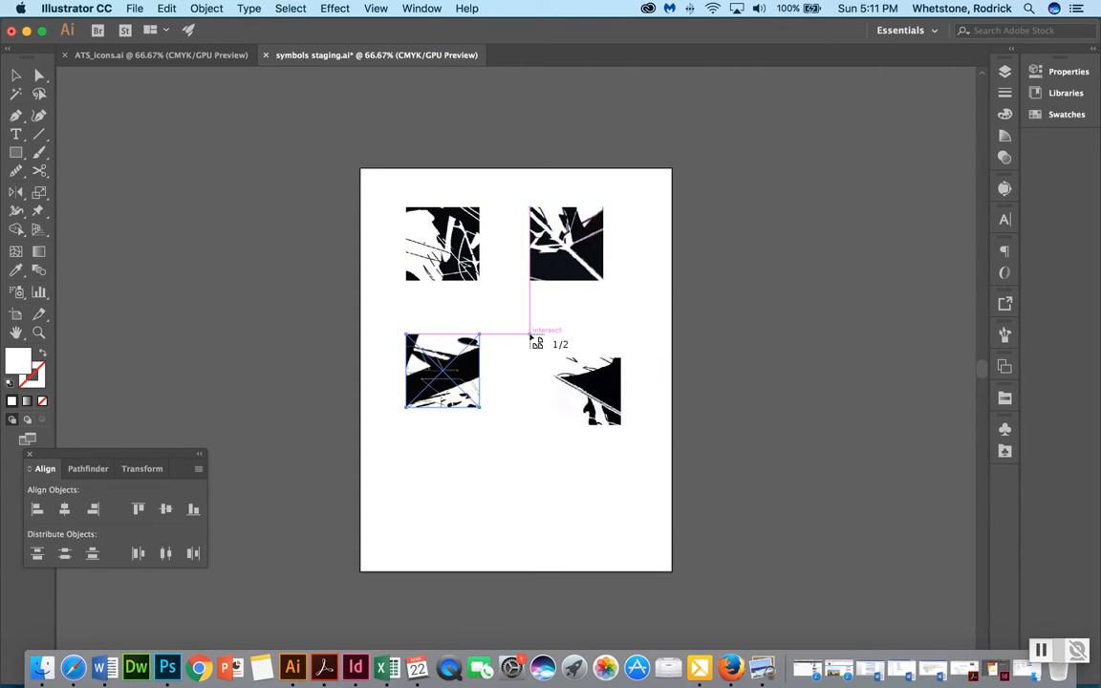
click(530, 335)
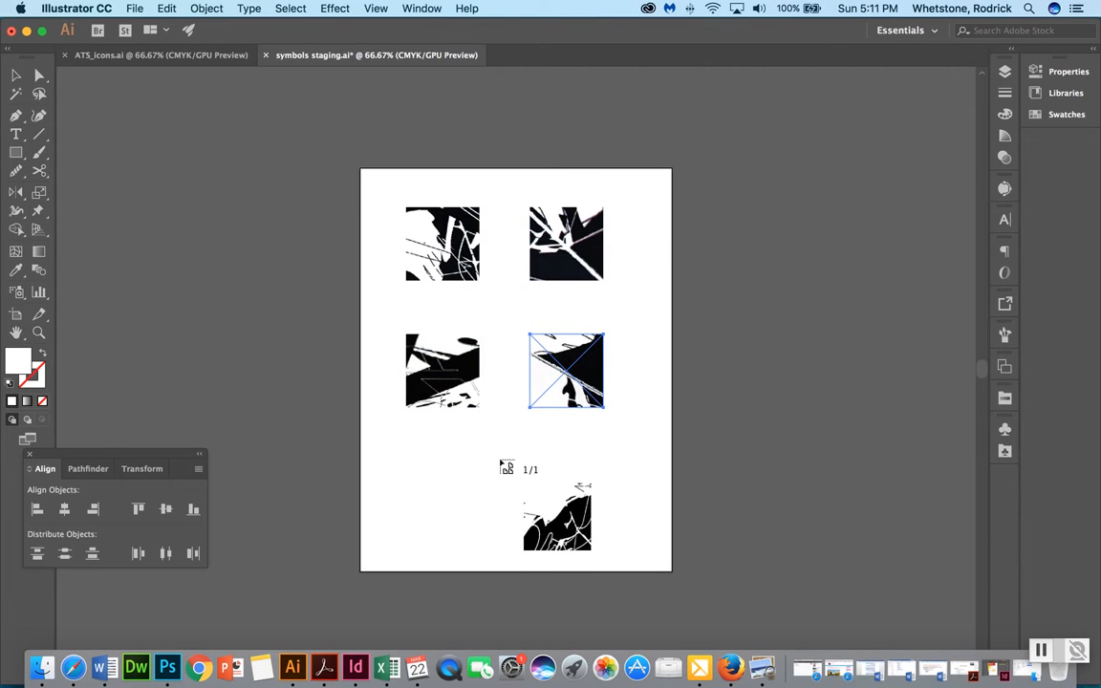
click(501, 464)
drag(533, 490, 507, 491)
click(627, 501)
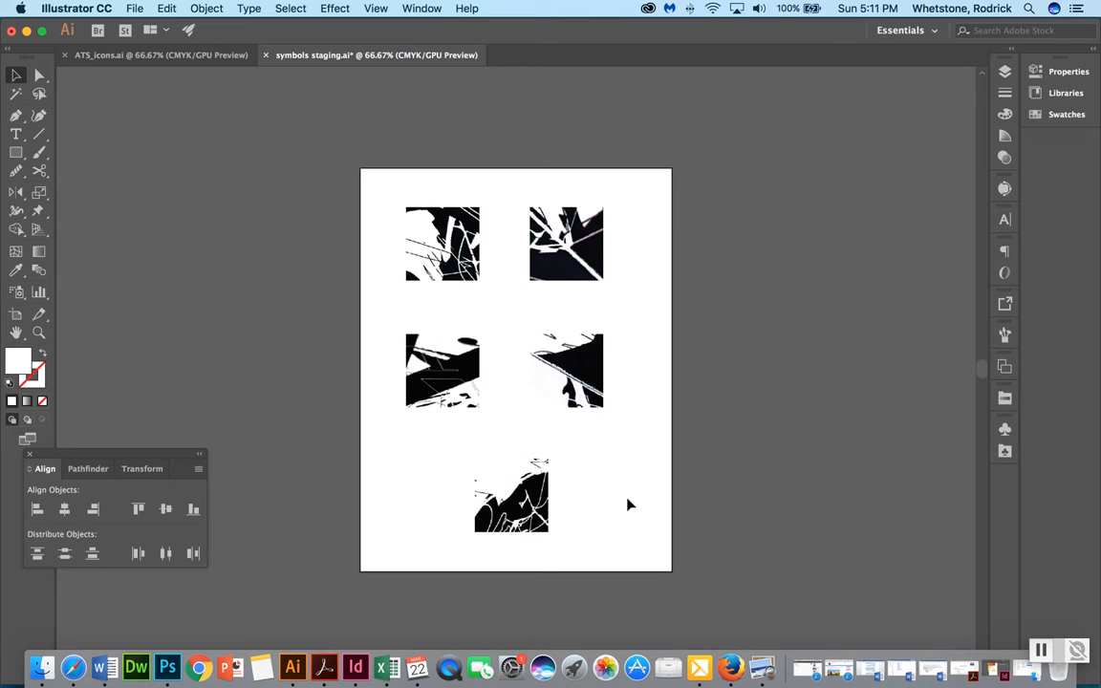
Move all five images together so that the arrangement is centred horizontally on the artboard
drag(388, 197, 588, 566)
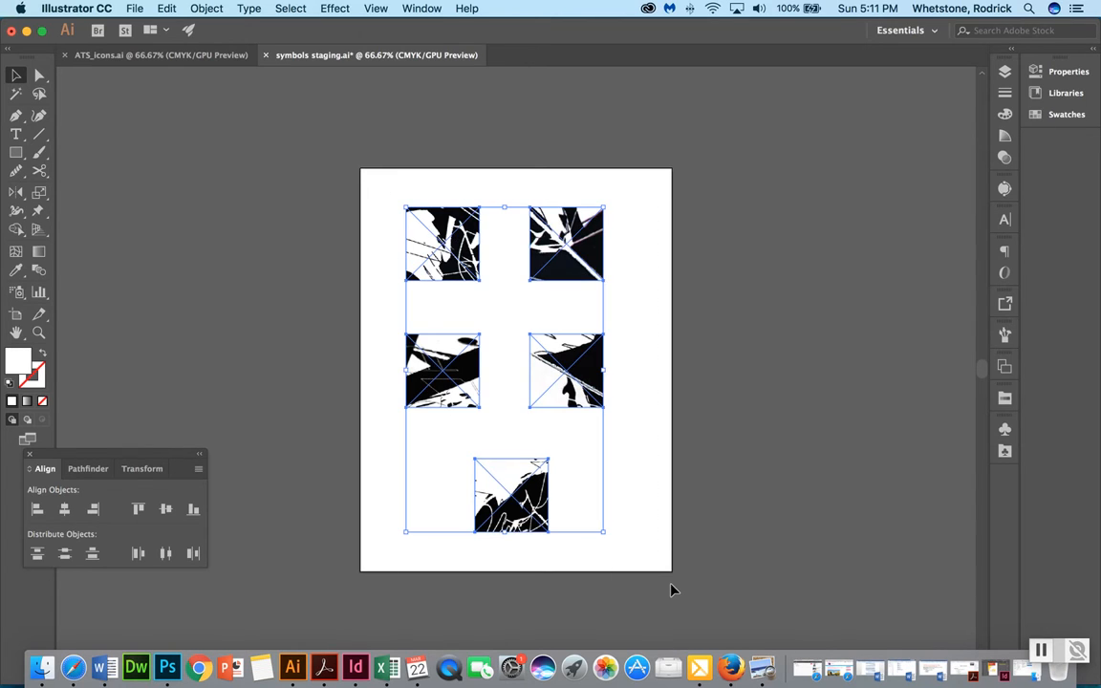
drag(578, 384, 603, 390)
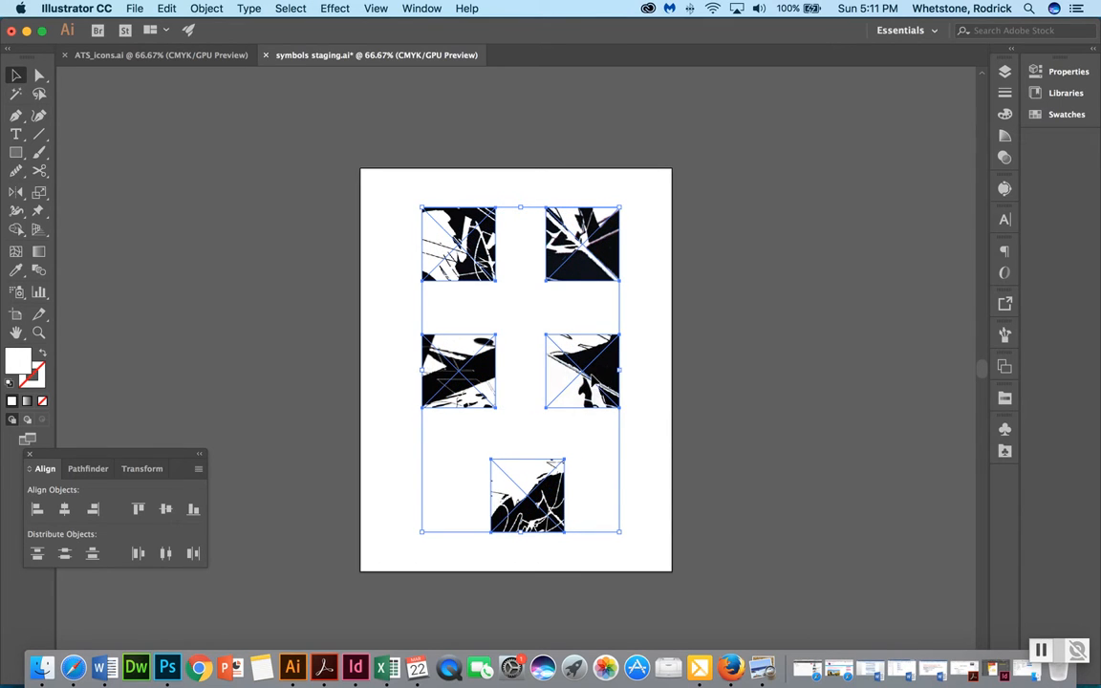
key(Left)
key(Left)
key(Left)
key(Left)
key(Left)
key(Left)
click(670, 330)
Select all five placed images and lock them in position on the artboard
drag(395, 191, 651, 536)
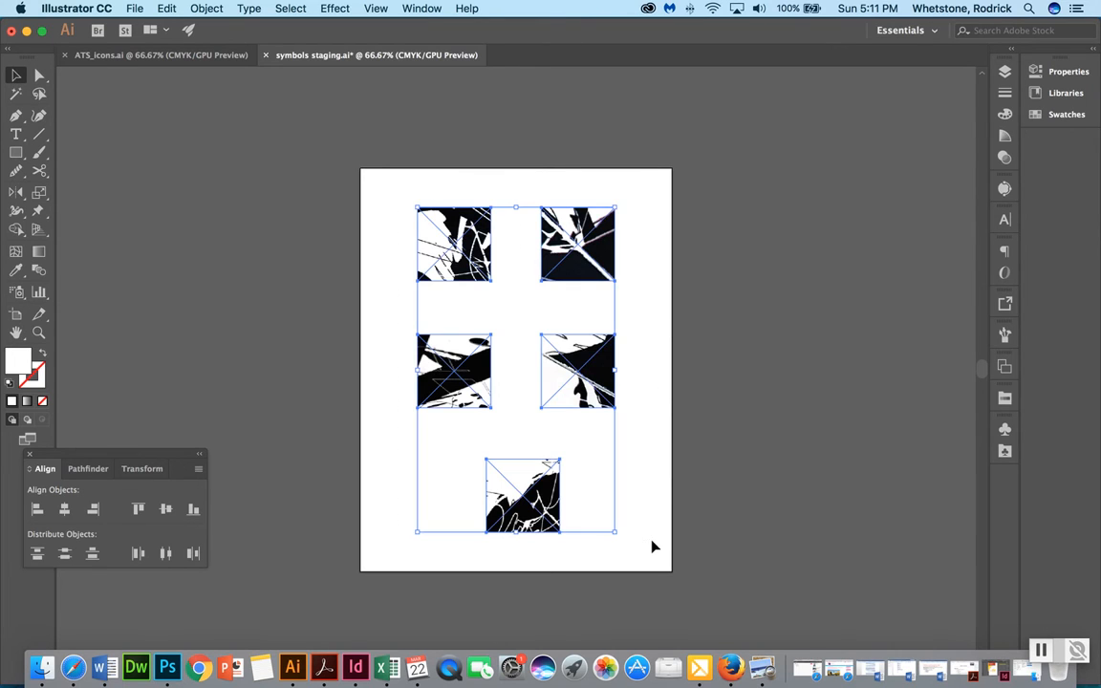
click(168, 7)
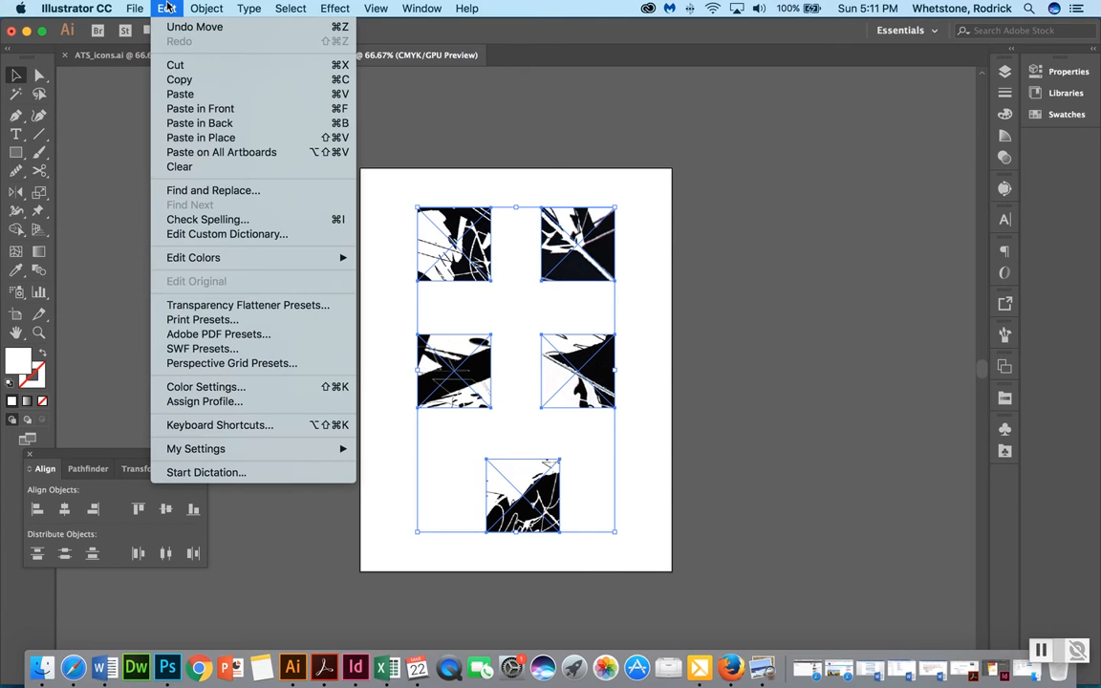
mouse_move(204, 7)
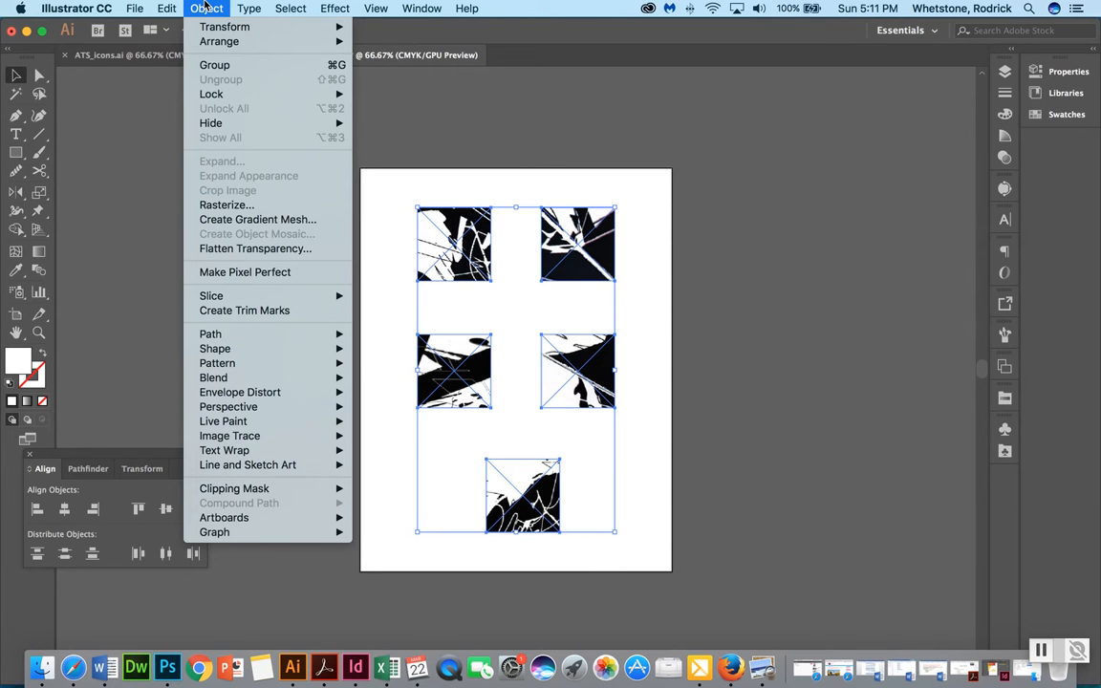
mouse_move(239, 99)
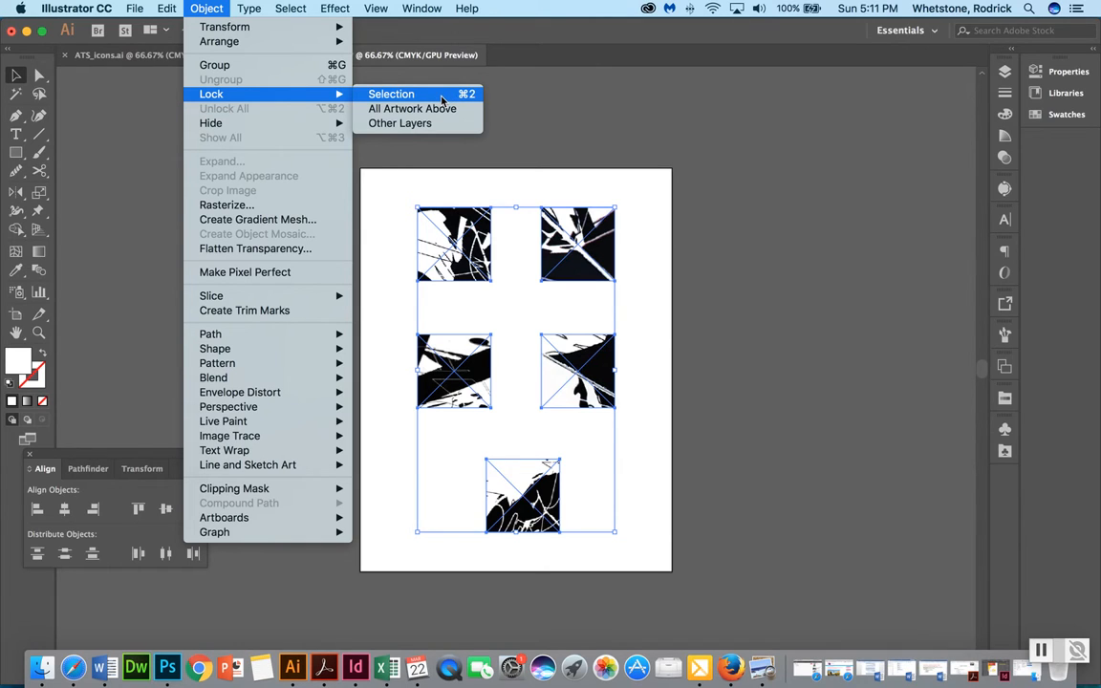
click(441, 95)
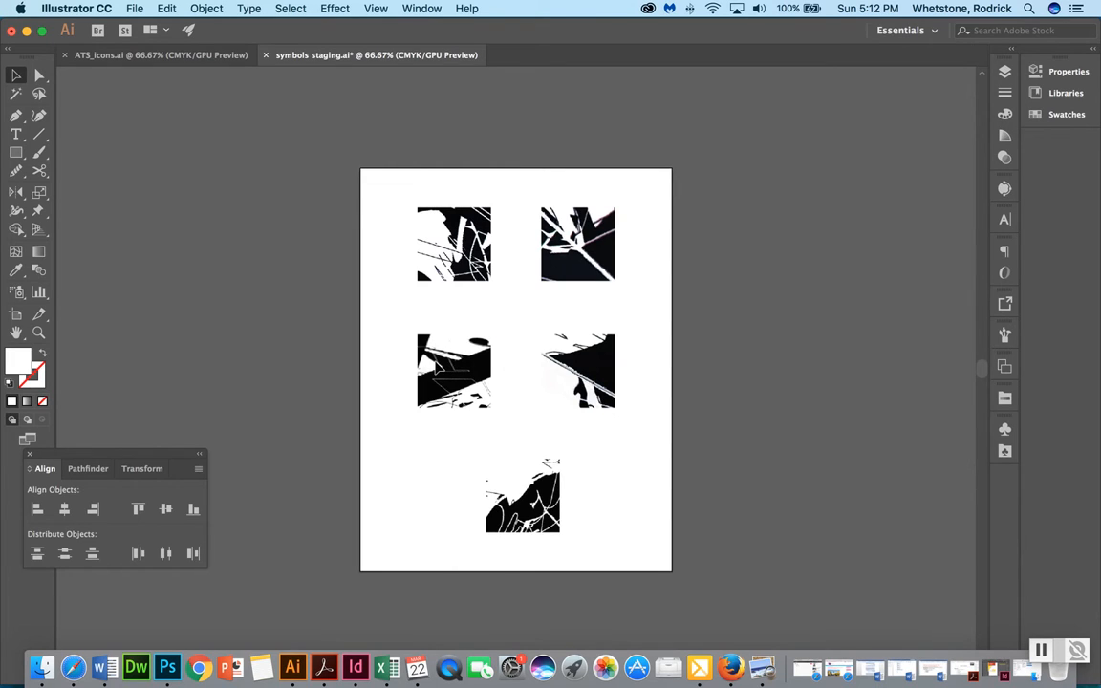
Prepare the Pen tool with no fill and a blue 0000ff stroke for tracing the left image in the second row
key(z)
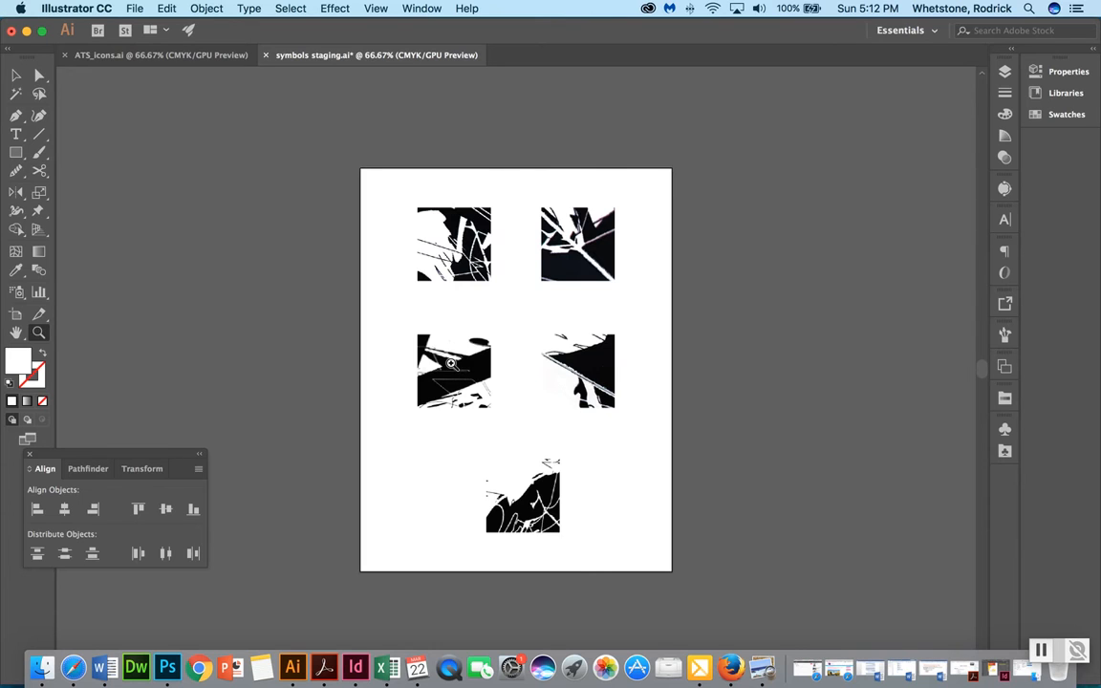
click(451, 363)
click(516, 378)
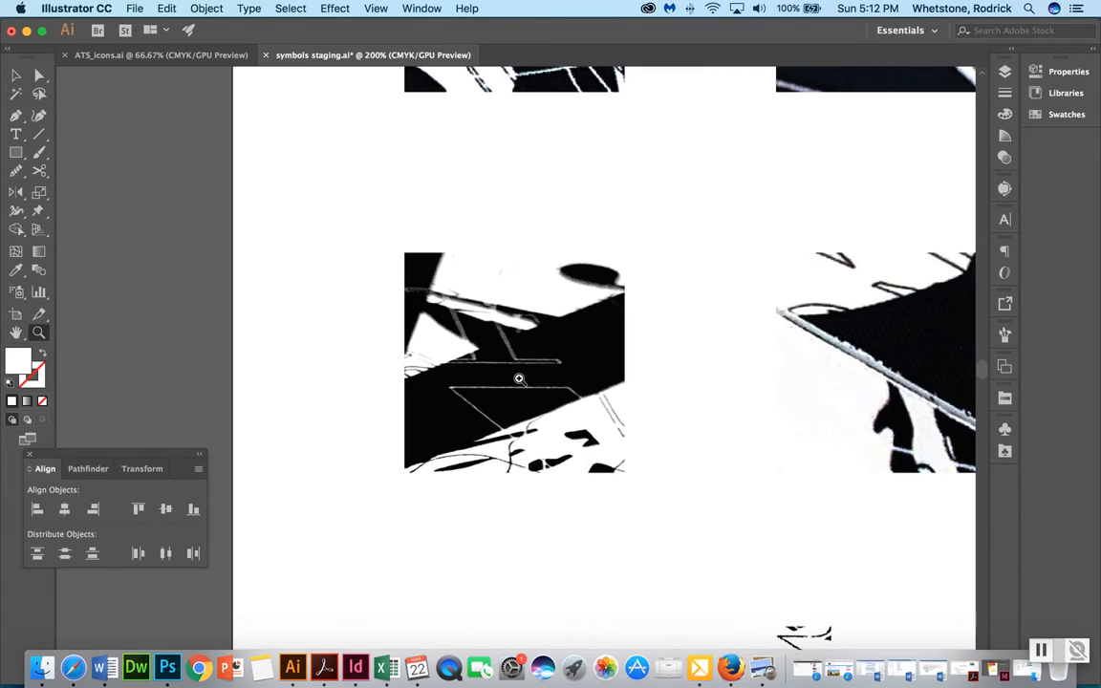
click(519, 378)
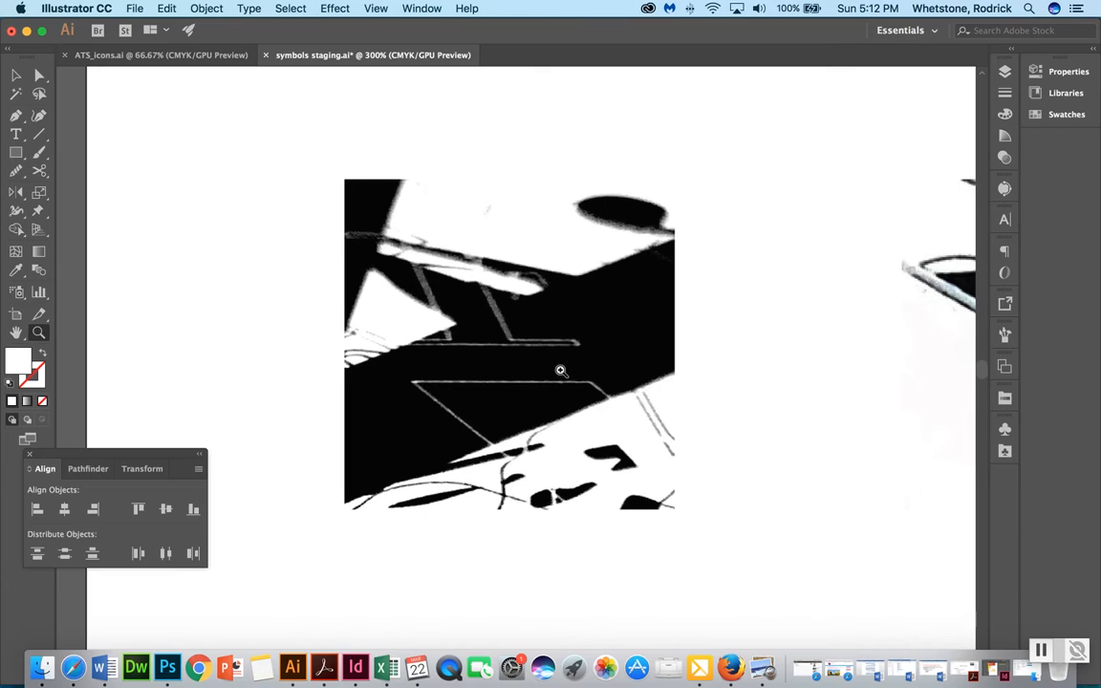
click(16, 116)
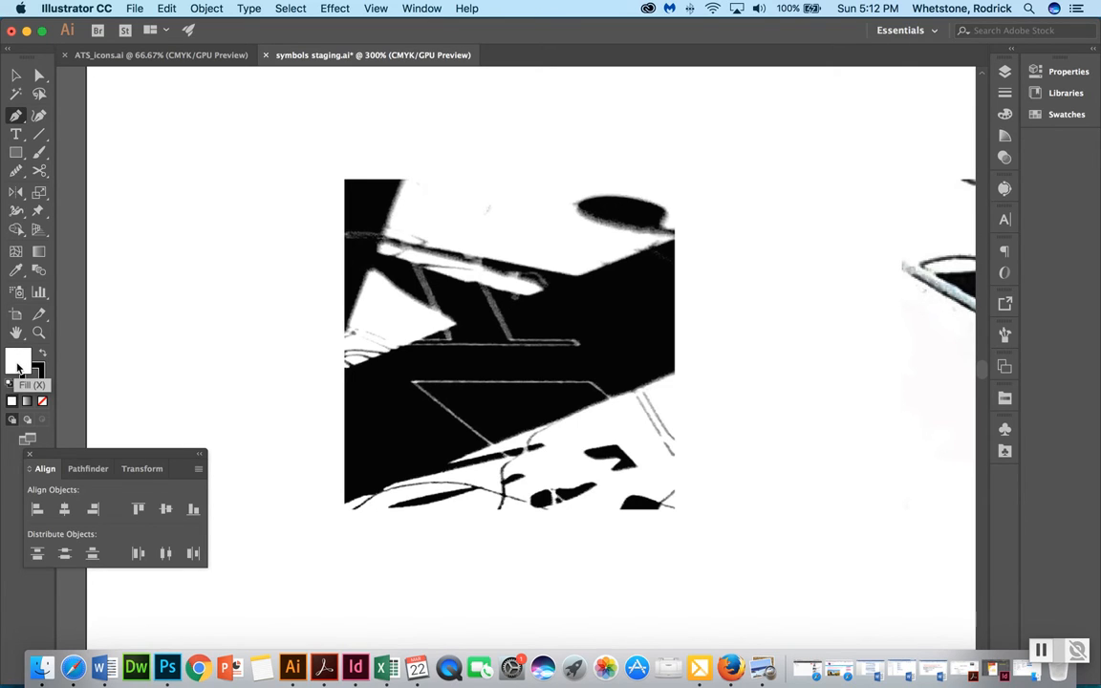
click(38, 380)
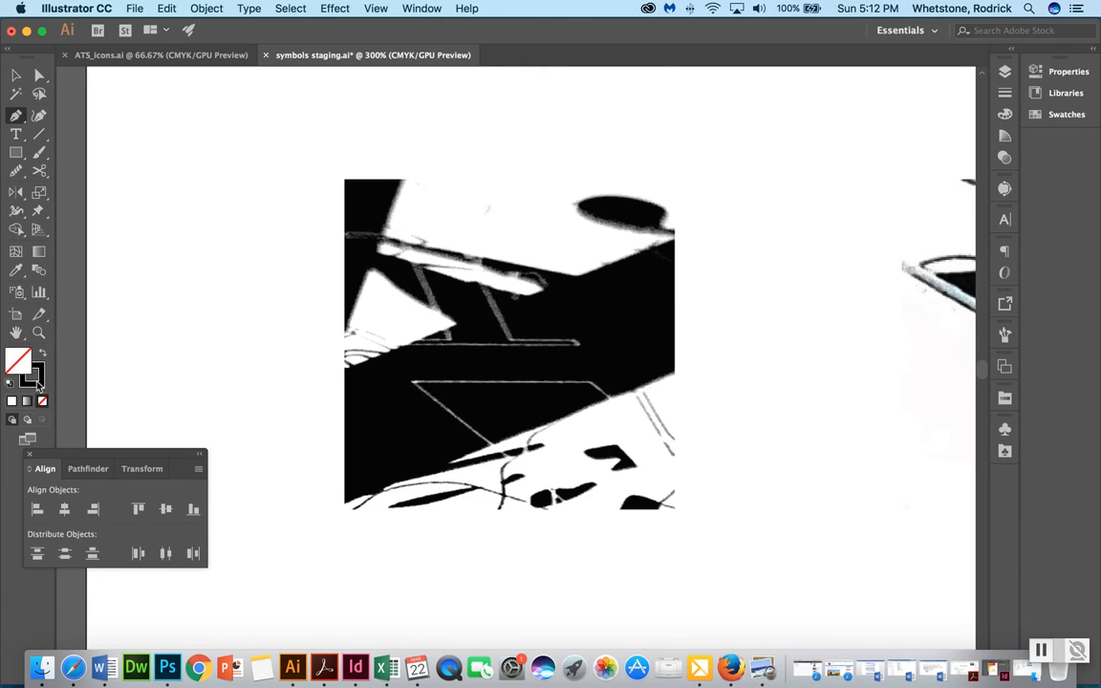
double_click(38, 379)
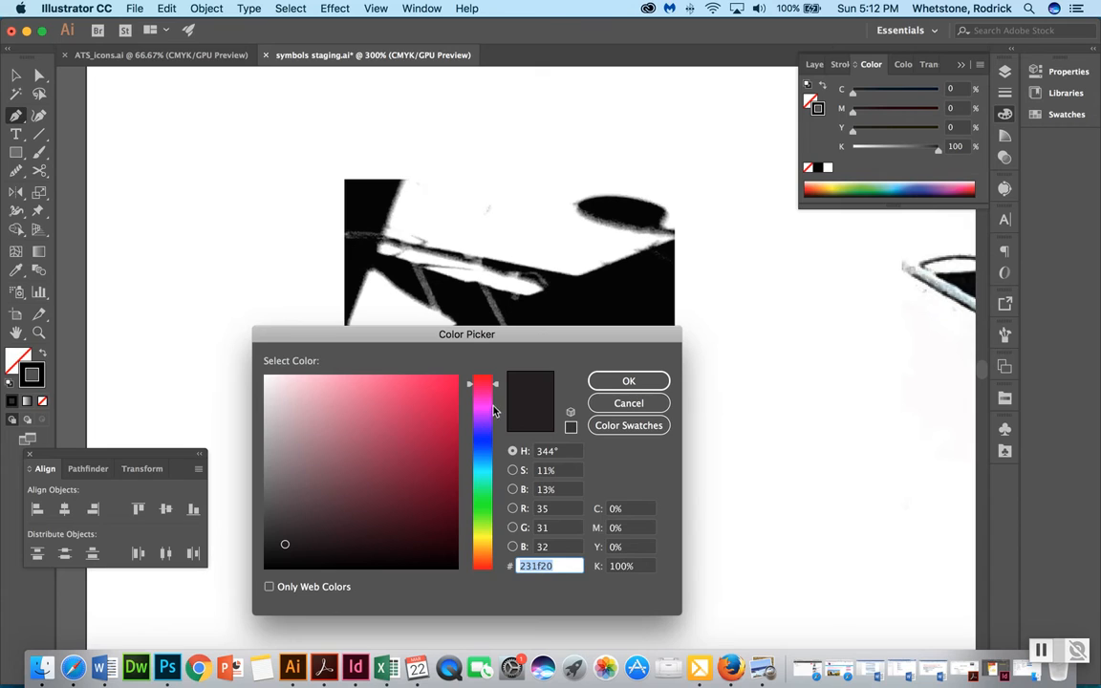
mouse_move(488, 406)
mouse_down()
mouse_move(486, 443)
mouse_move(440, 413)
mouse_move(474, 367)
mouse_up()
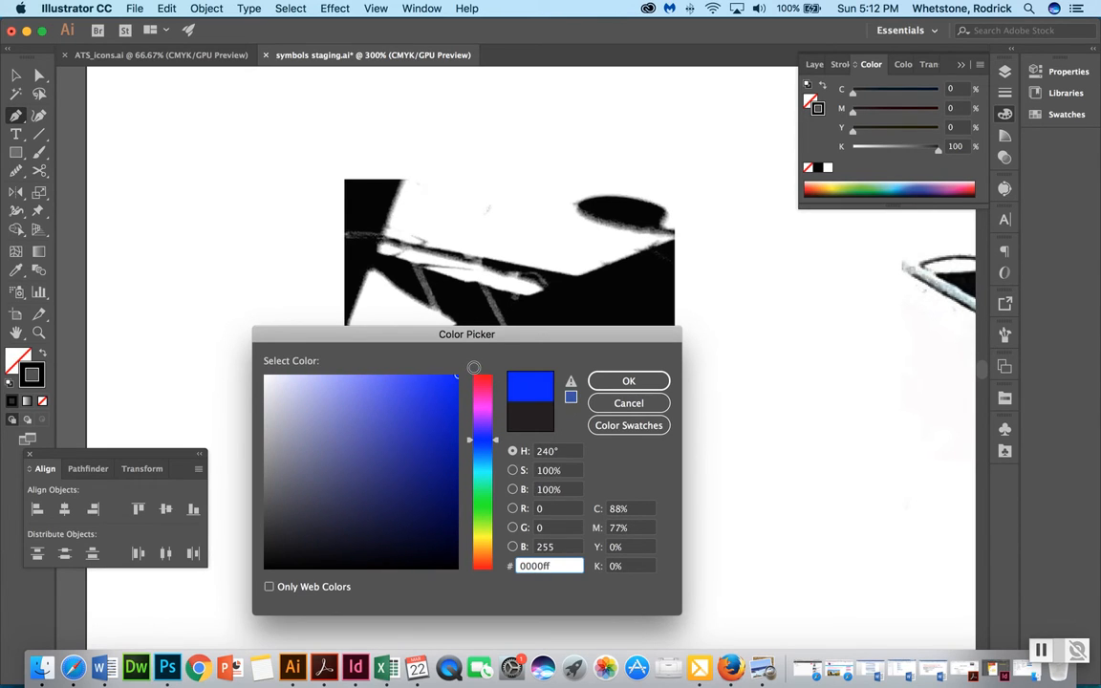
click(650, 380)
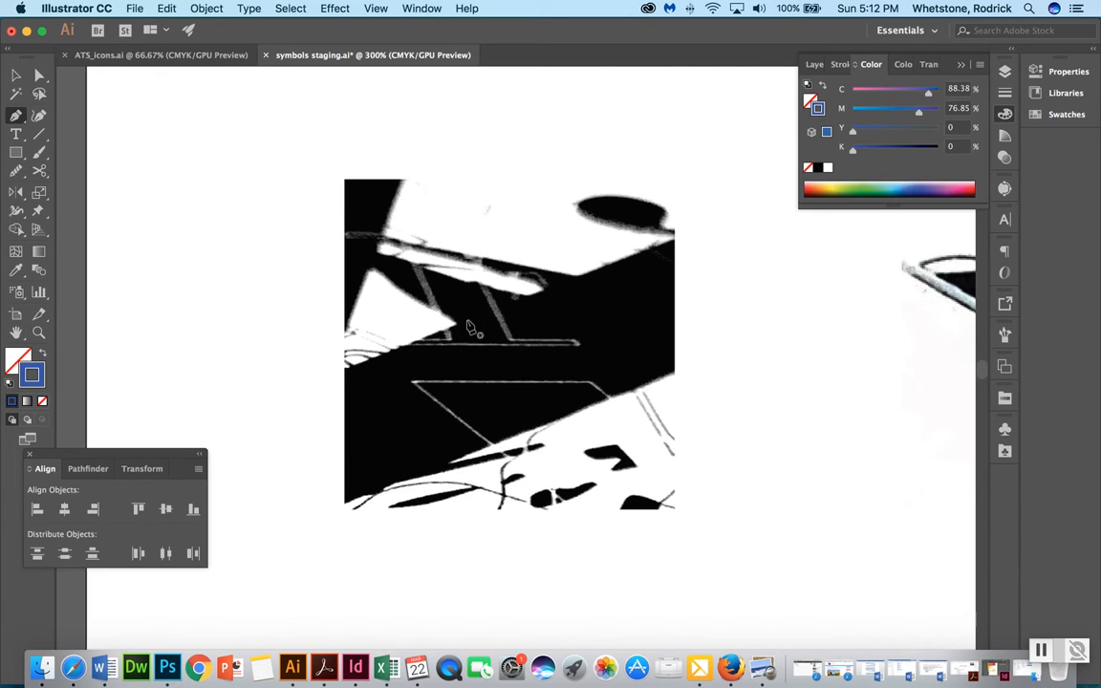
Trace the large black area of the image as one closed path, following the image borders and going around the white triangle
click(402, 180)
click(385, 235)
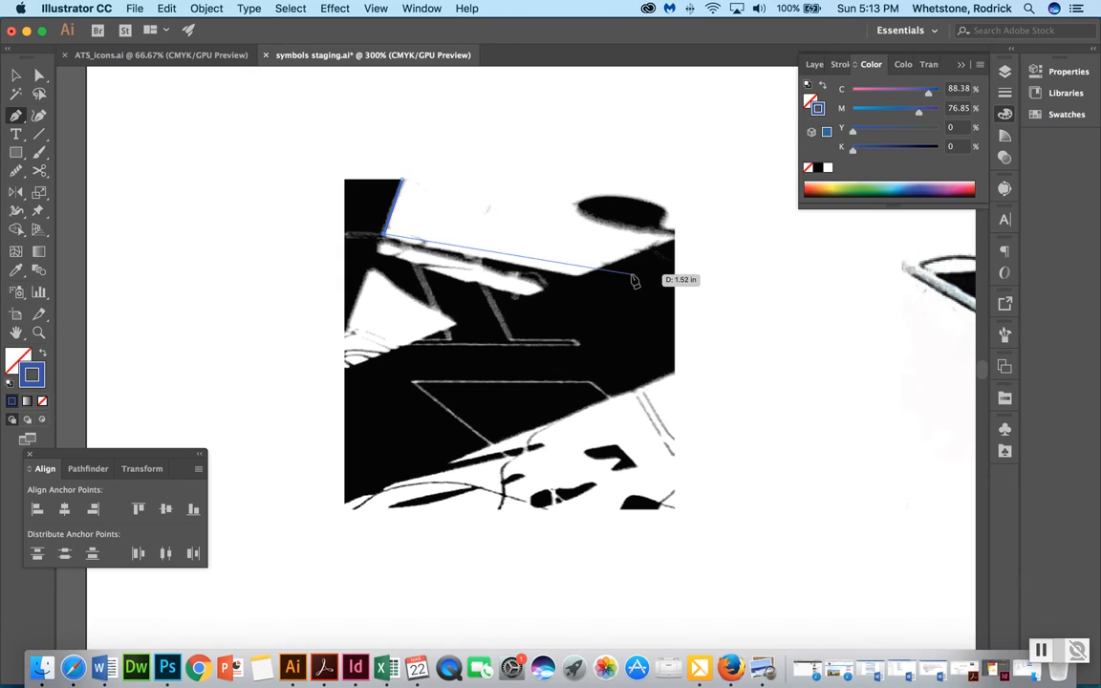
click(578, 278)
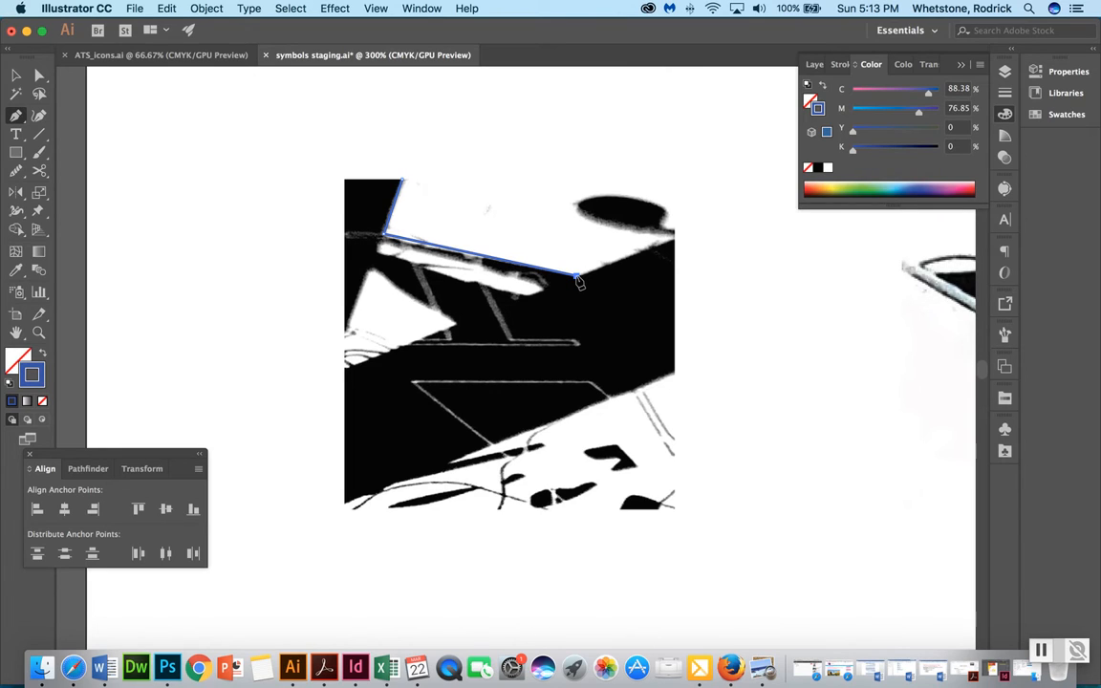
click(675, 238)
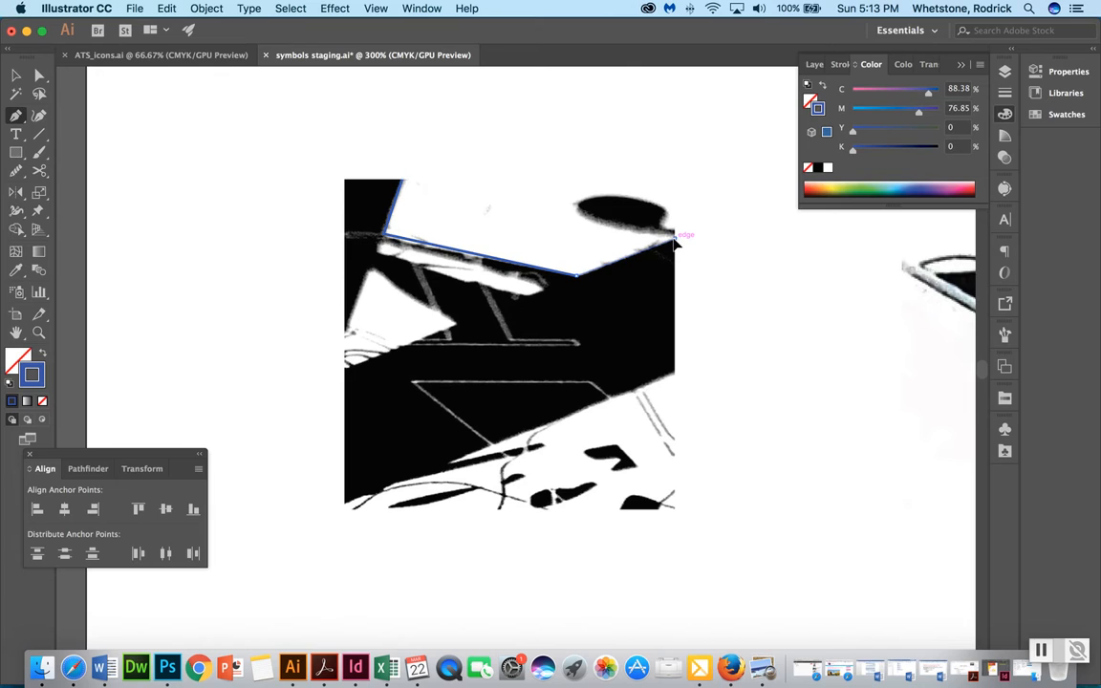
click(676, 375)
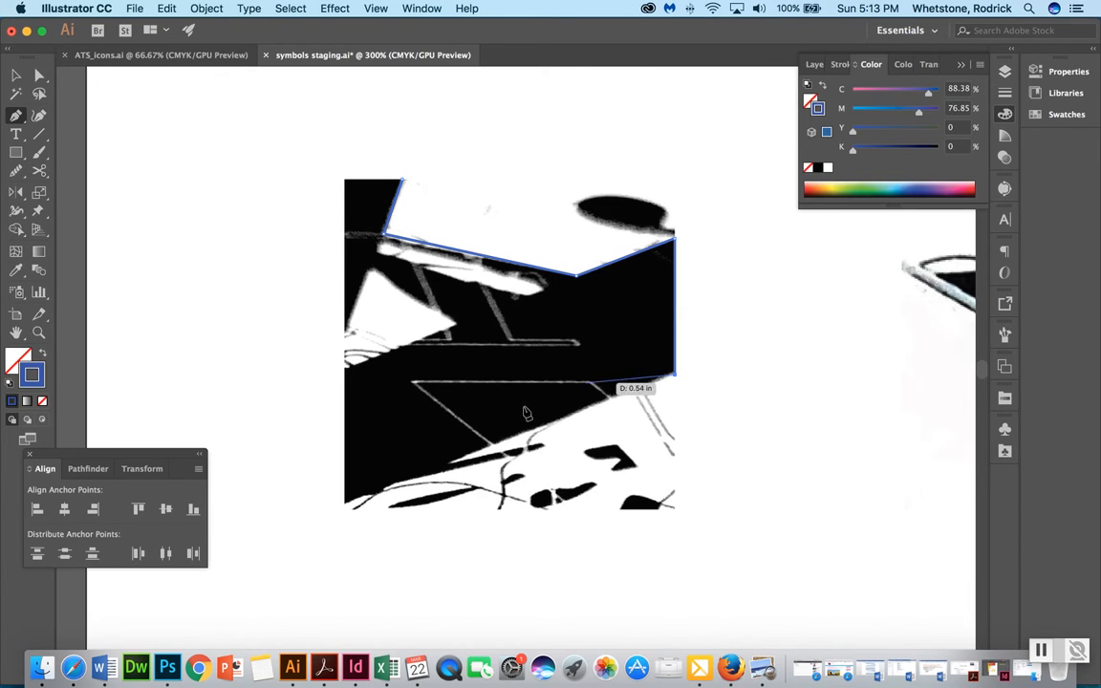
click(453, 461)
click(547, 446)
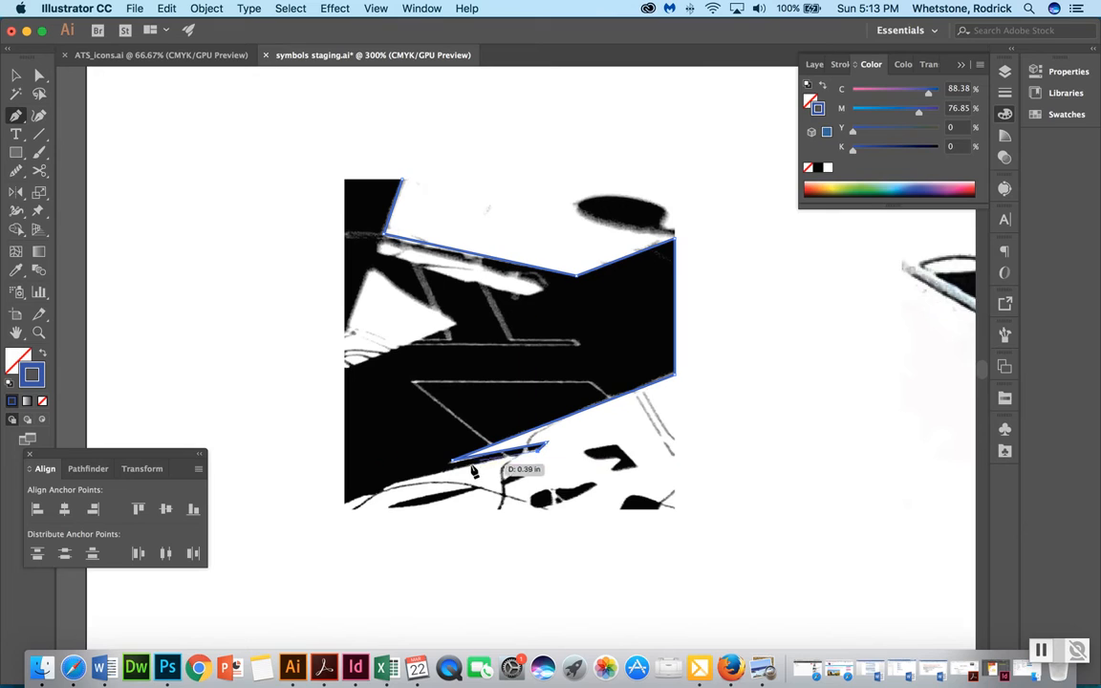
click(396, 488)
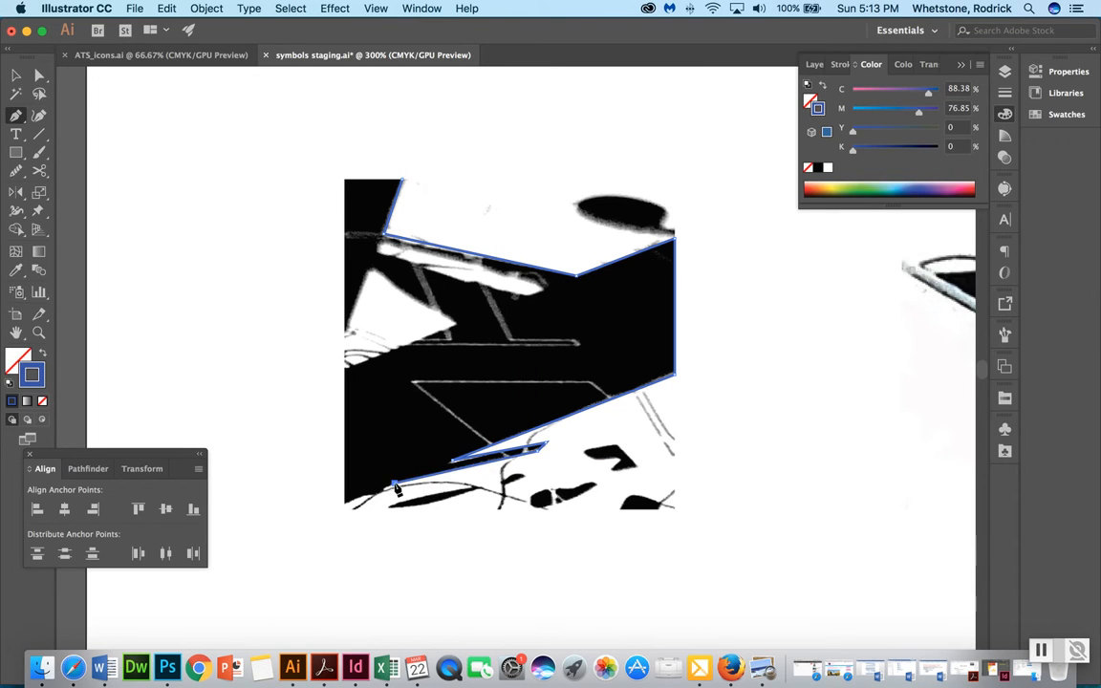
click(348, 502)
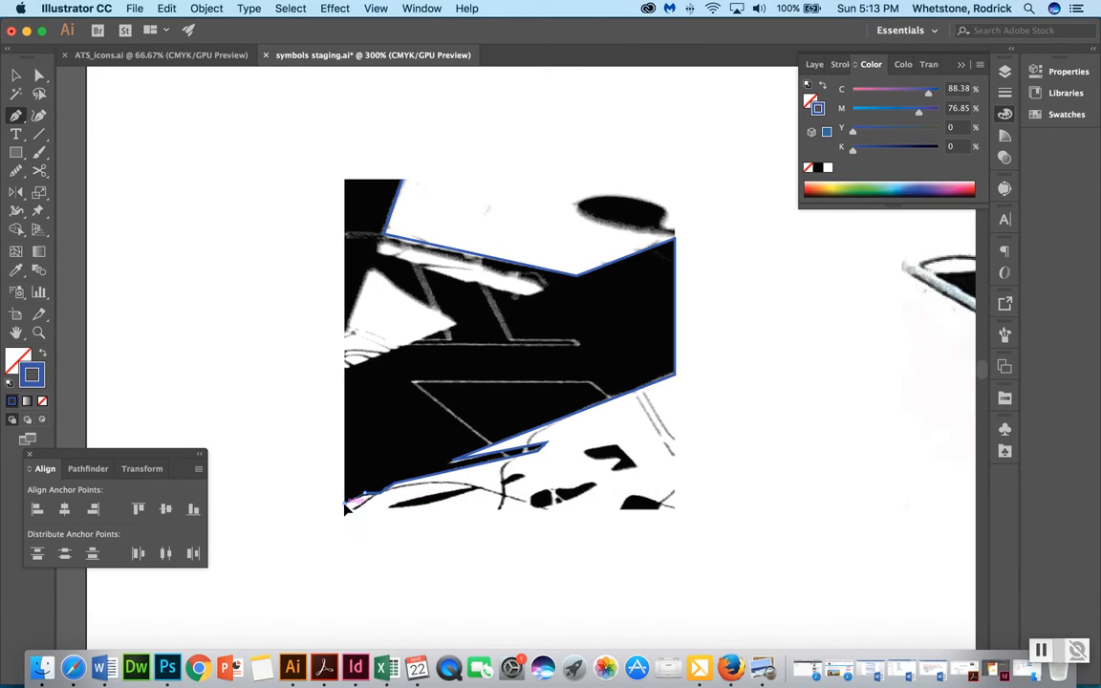
click(348, 365)
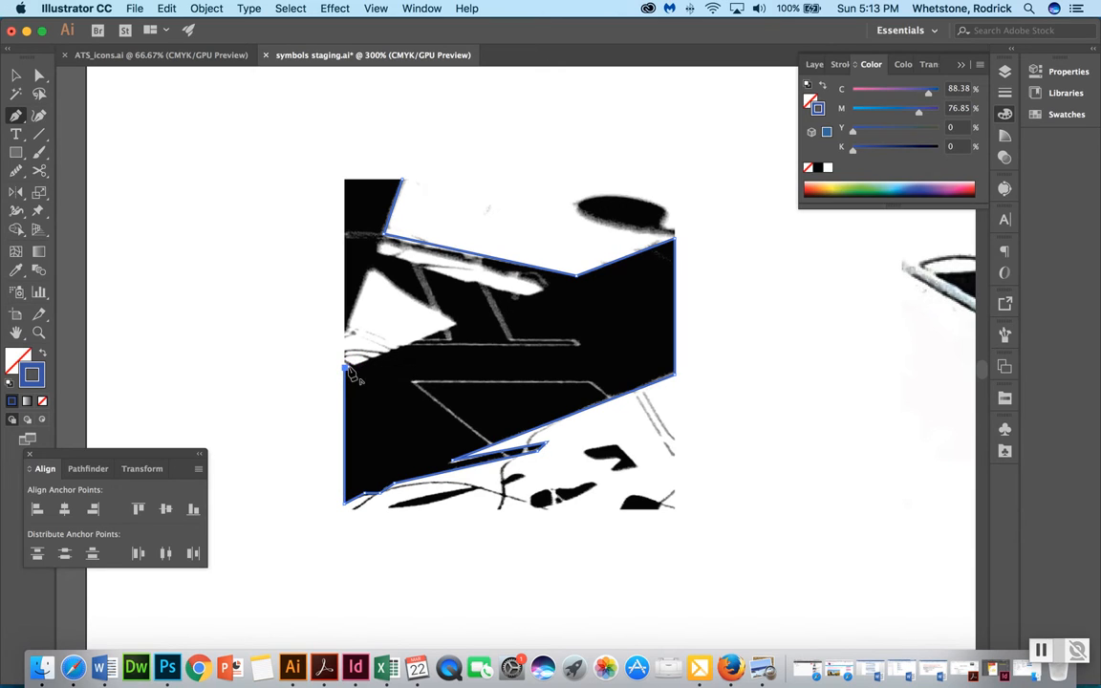
click(458, 326)
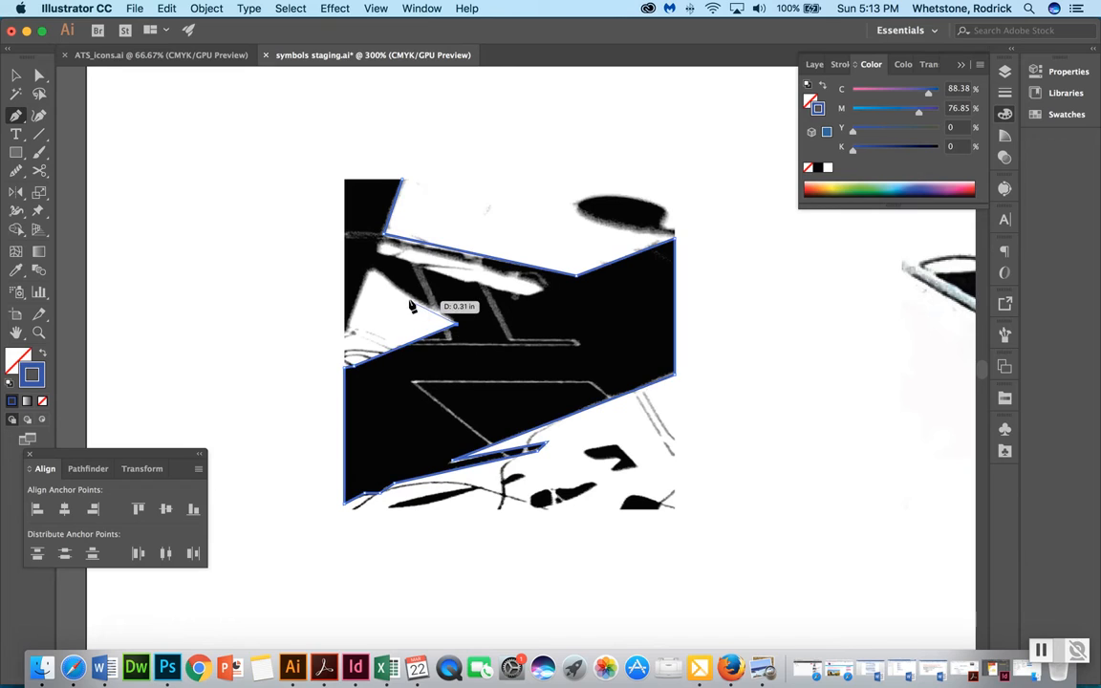
click(373, 266)
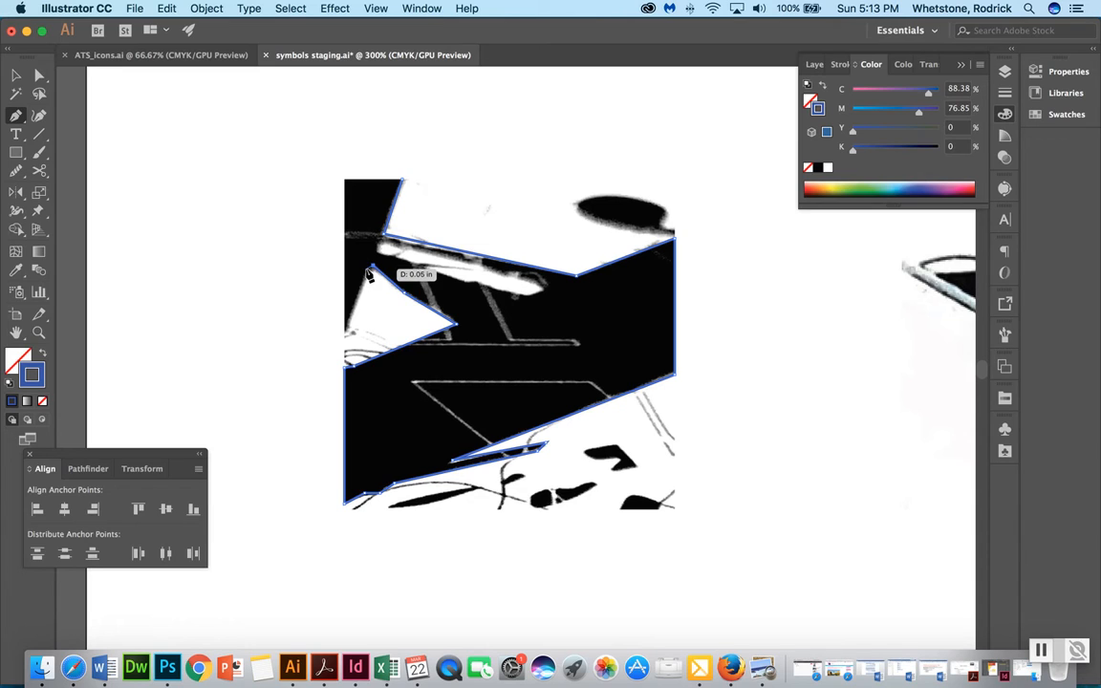
click(346, 336)
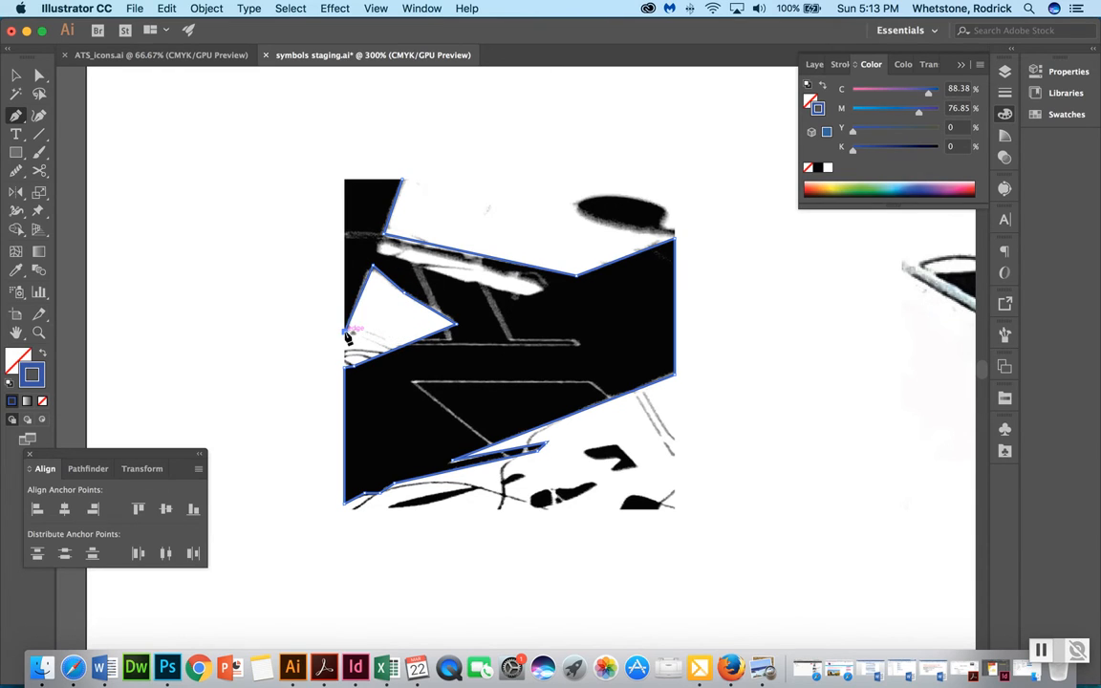
click(346, 181)
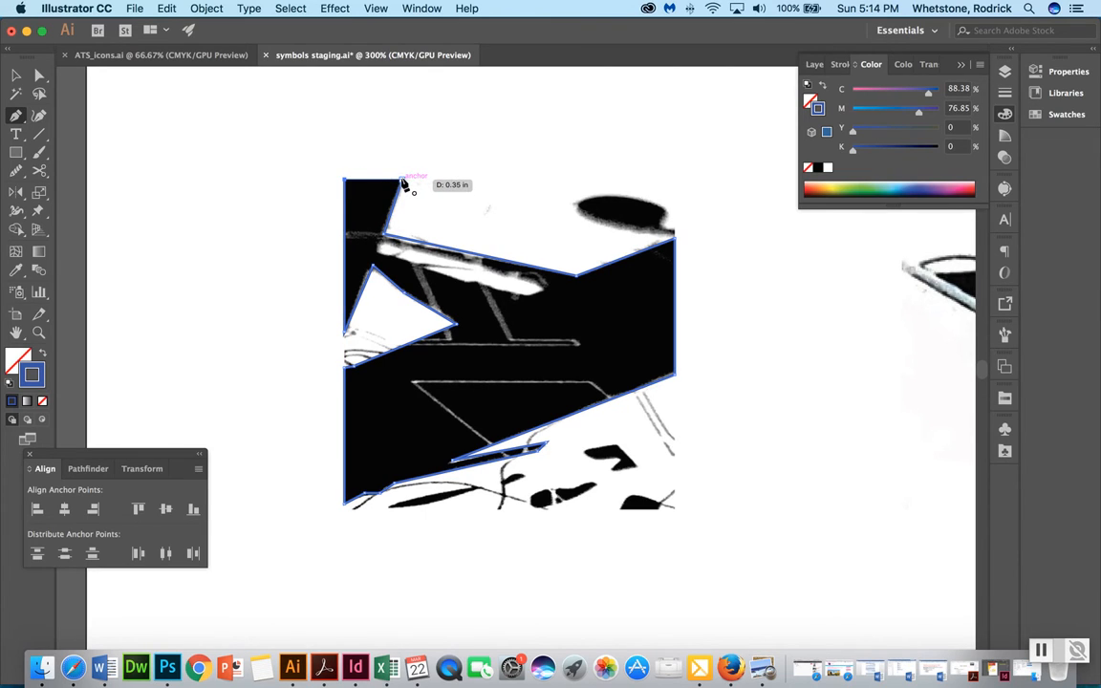
click(403, 181)
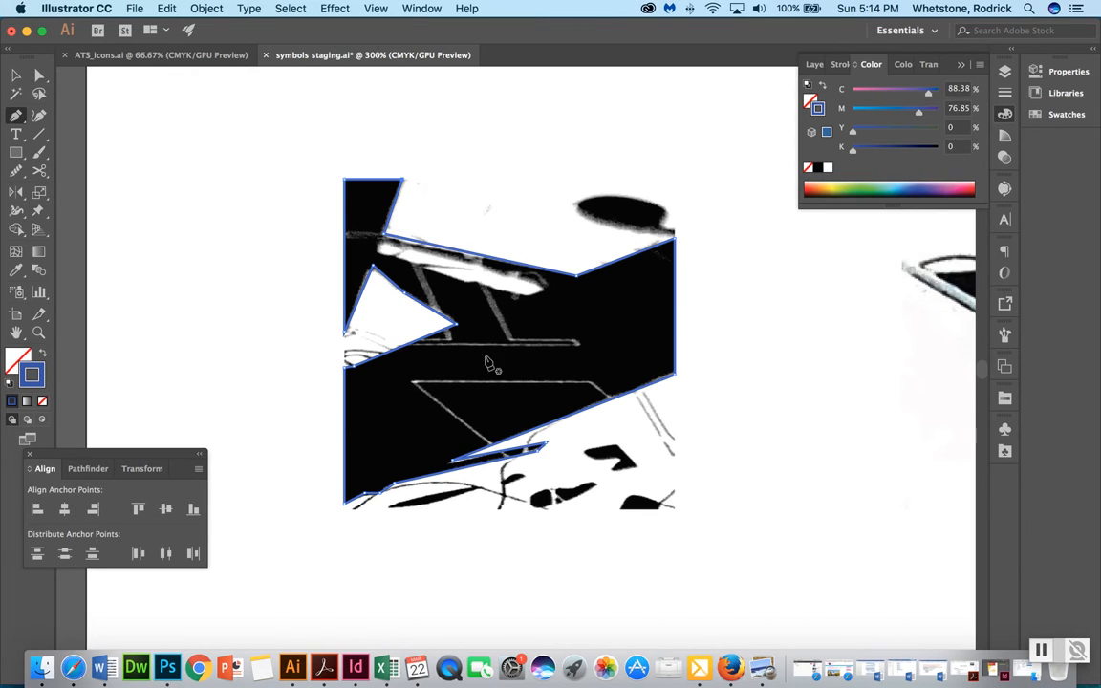
Deselect the large outline and trace the narrow white sliver beneath its upper diagonal edge as a separate closed path
super+click(380, 251)
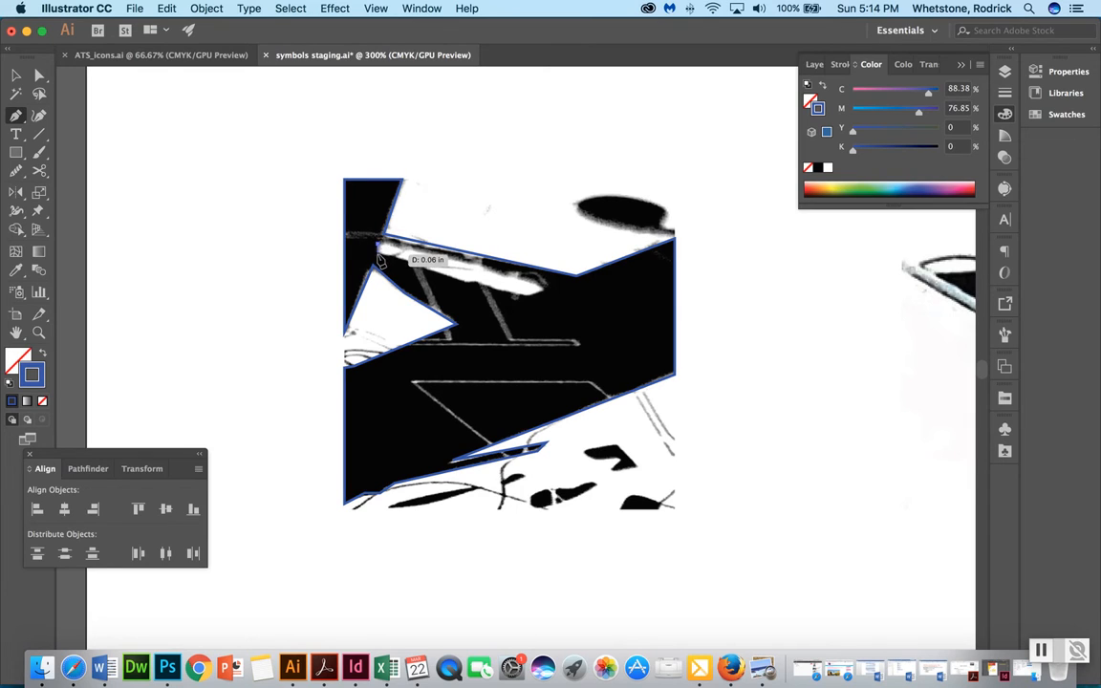
super+click(380, 250)
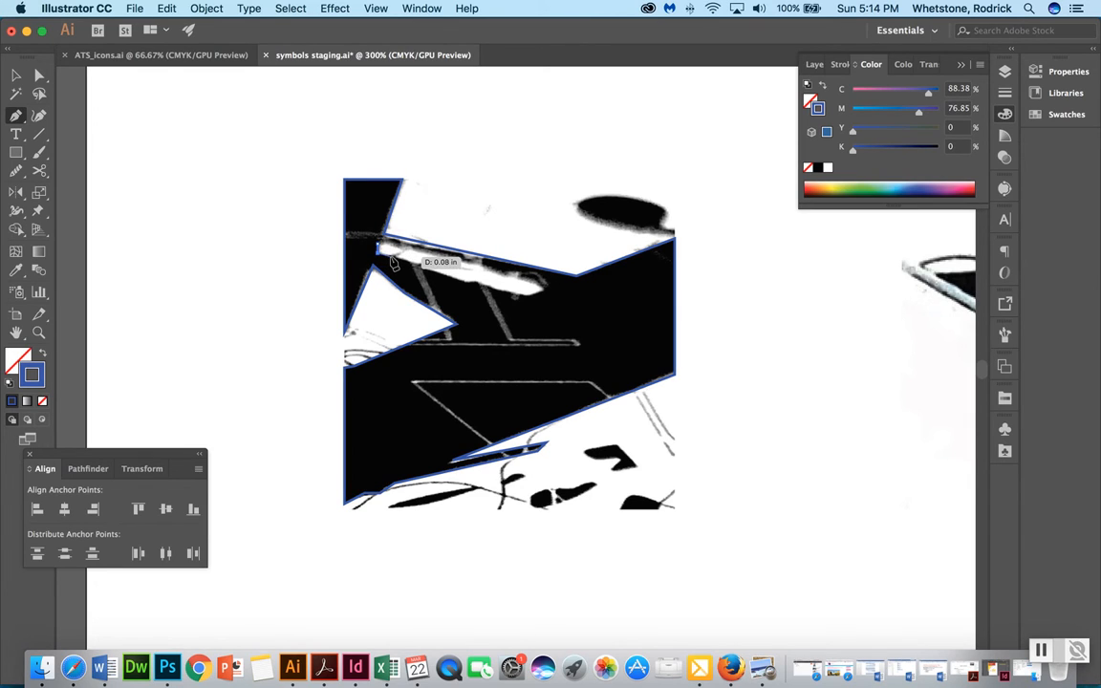
drag(394, 262, 466, 274)
drag(435, 278, 379, 248)
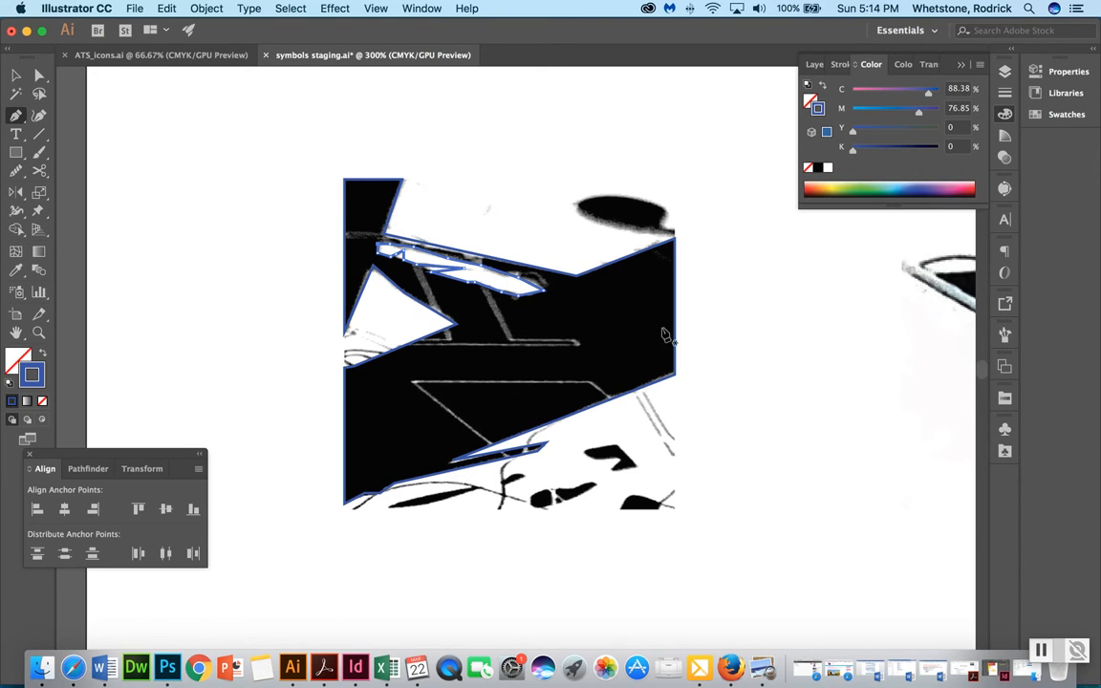
Trace the black oval near the image's upper right corner with curved segments, closing the path at its pointed tip
click(672, 238)
drag(672, 236, 523, 206)
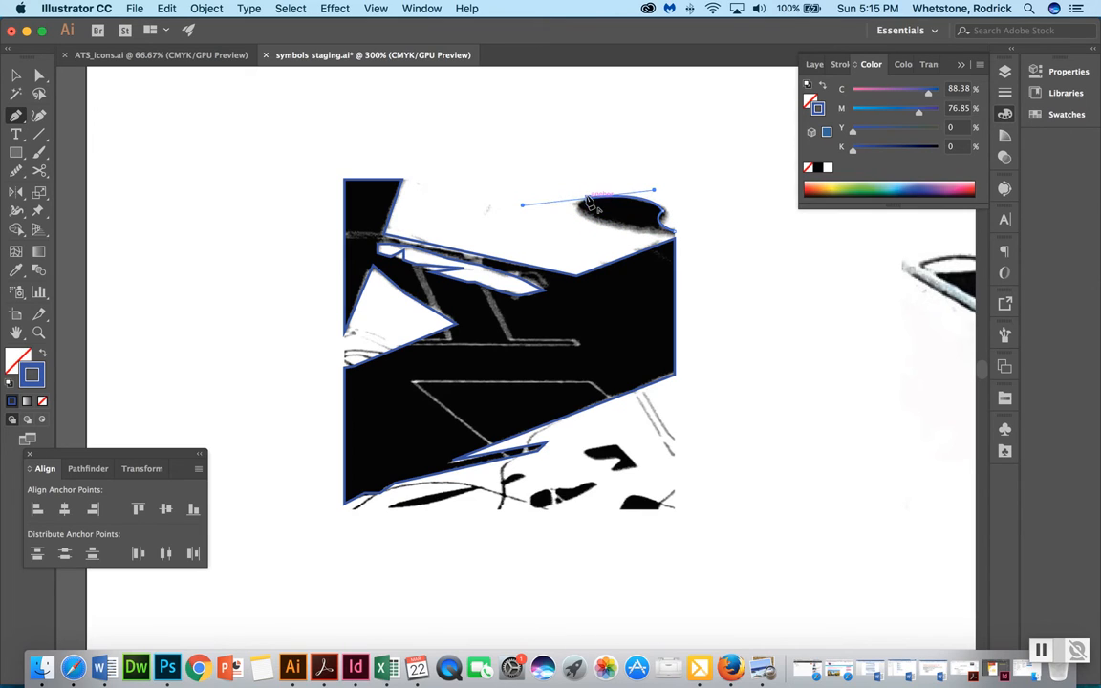
drag(585, 198, 664, 251)
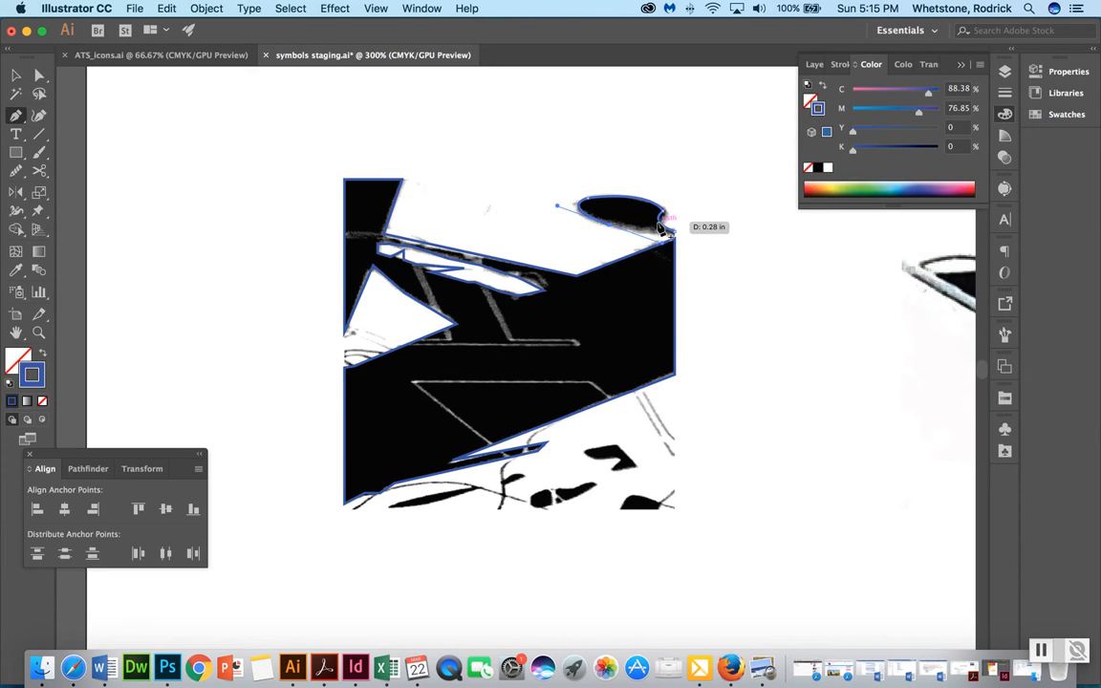
drag(610, 230, 661, 240)
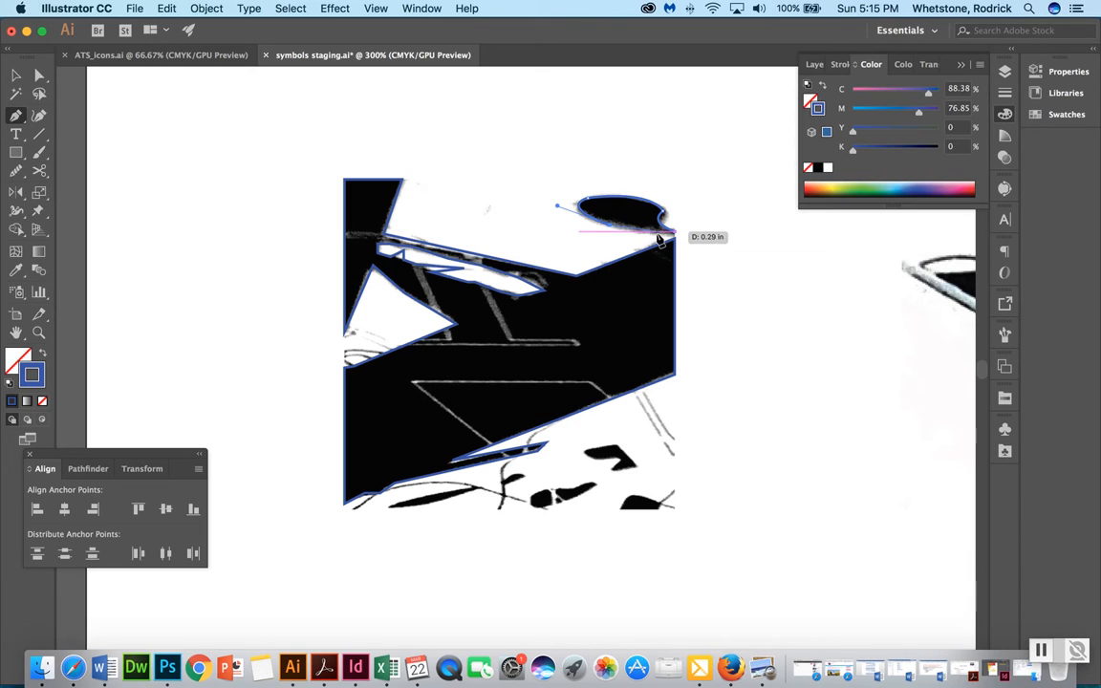
drag(665, 239, 665, 240)
drag(697, 233, 675, 237)
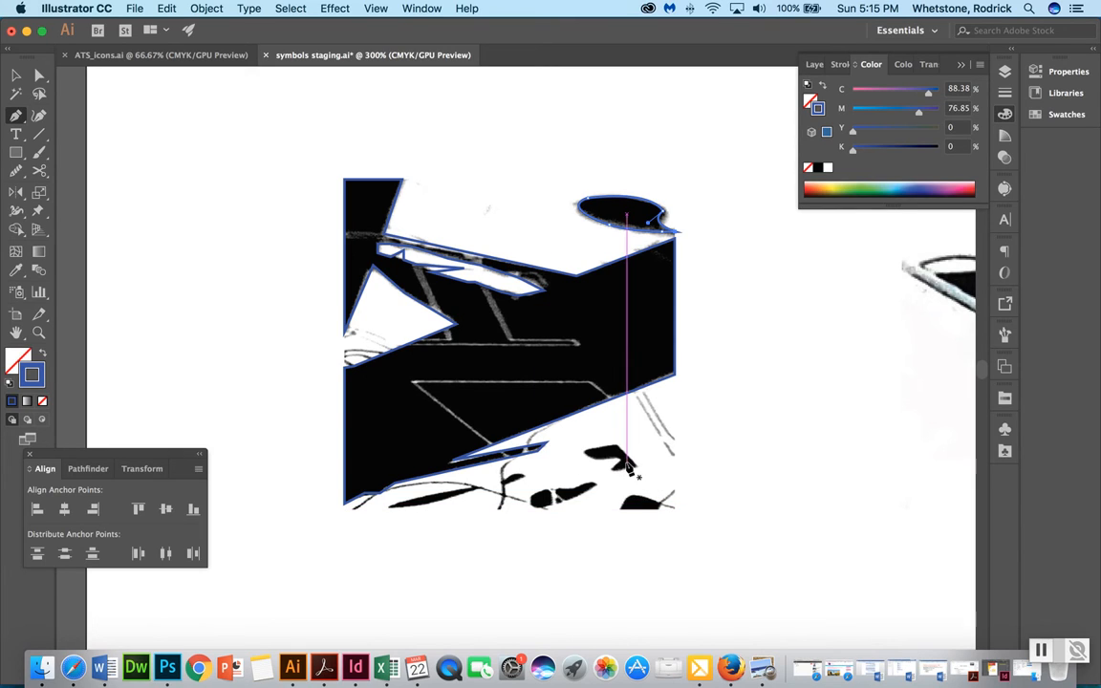
Trace the small angular black shape in the white area near the image's lower right corner as a closed path
click(638, 468)
click(617, 446)
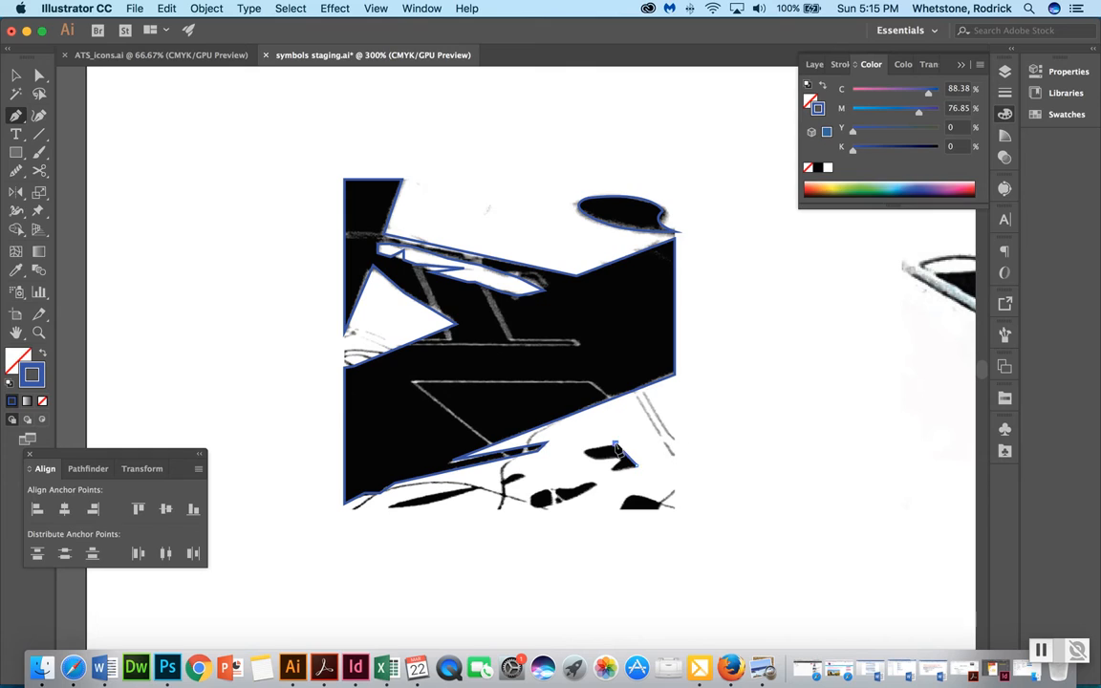
click(578, 449)
drag(611, 467, 614, 471)
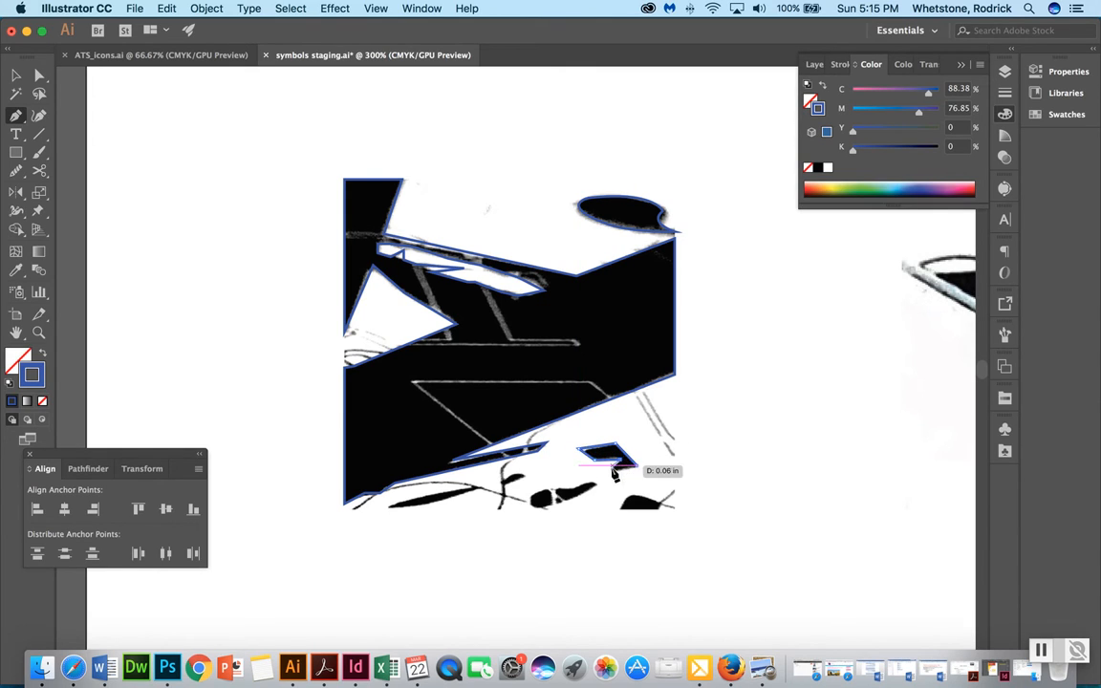
click(637, 468)
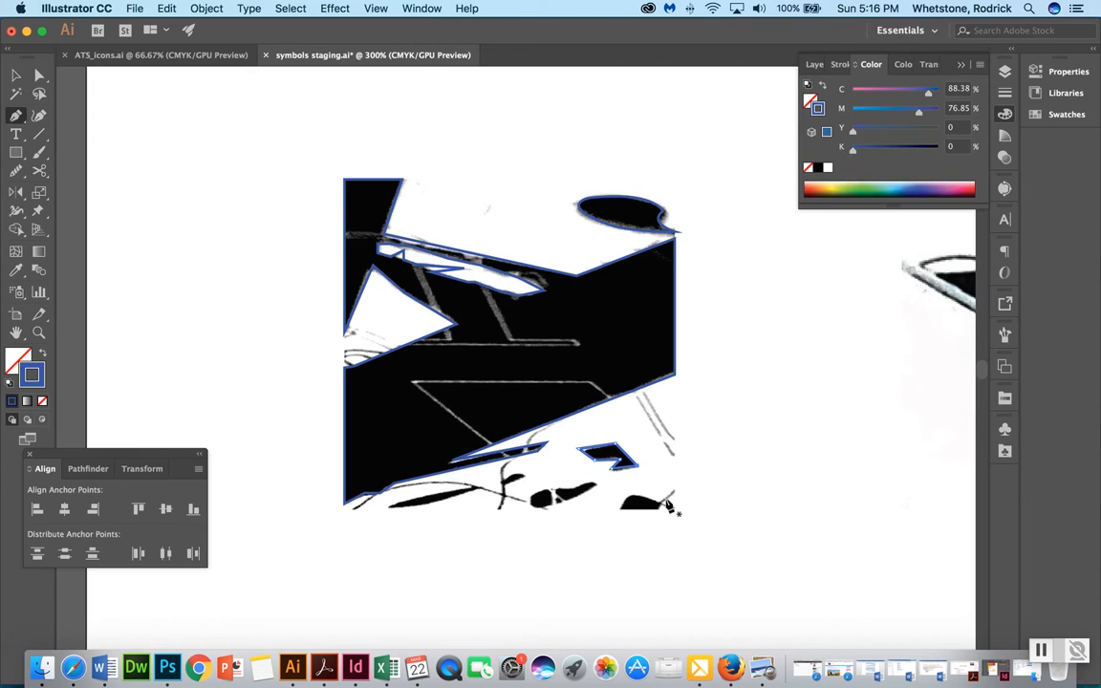
Trace the black half-oval, the leaf-like blob and the thin sliver along the image's bottom edge as separate closed paths
mouse_move(668, 500)
mouse_down()
mouse_move(583, 518)
mouse_move(630, 528)
mouse_move(625, 537)
mouse_move(627, 521)
mouse_move(668, 504)
mouse_move(658, 508)
mouse_up()
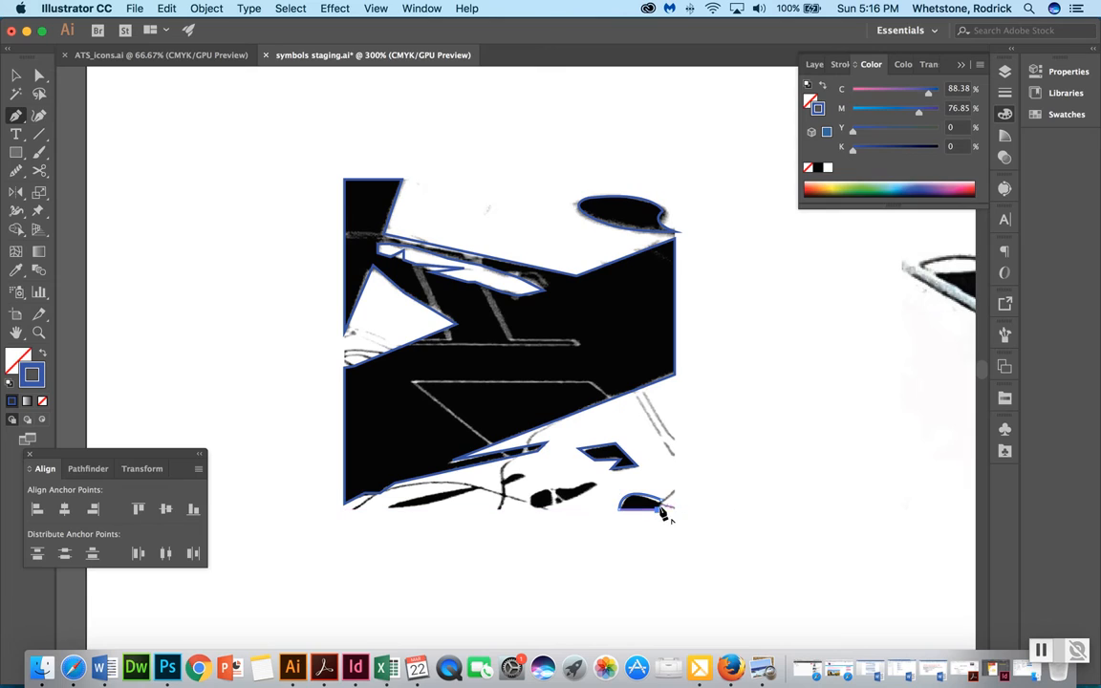
click(663, 507)
drag(551, 492, 574, 485)
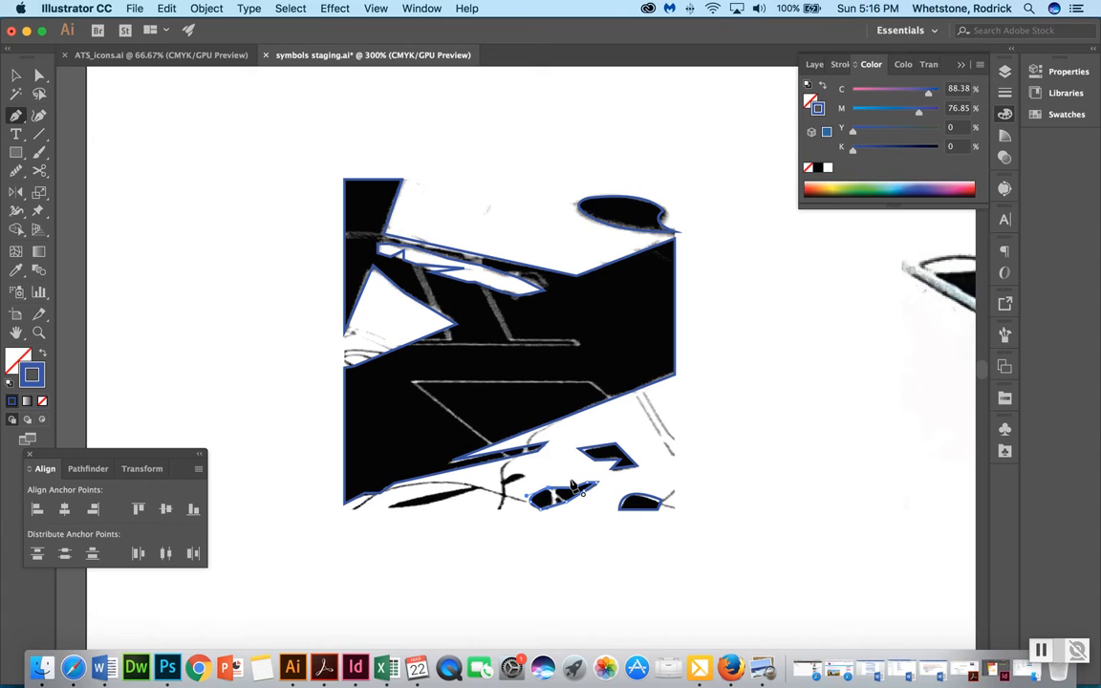
click(475, 488)
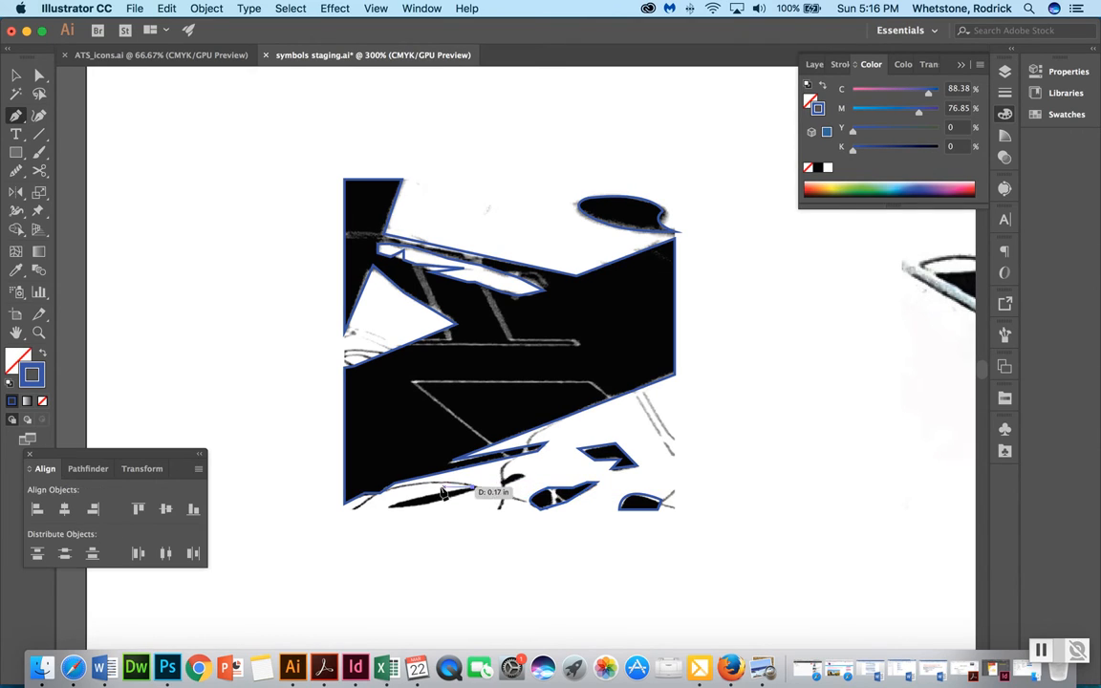
mouse_move(401, 509)
mouse_down()
mouse_move(376, 522)
mouse_move(396, 522)
mouse_up()
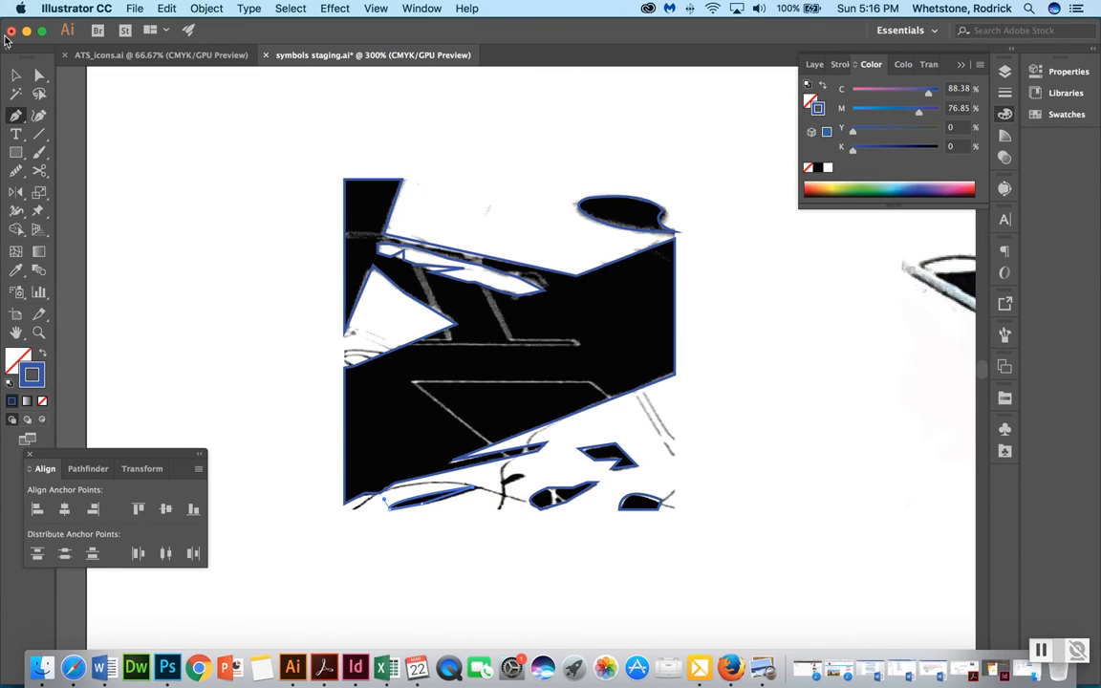
Select the large outline together with the white sliver outline and swap their fill and stroke to make them solid blue
click(15, 75)
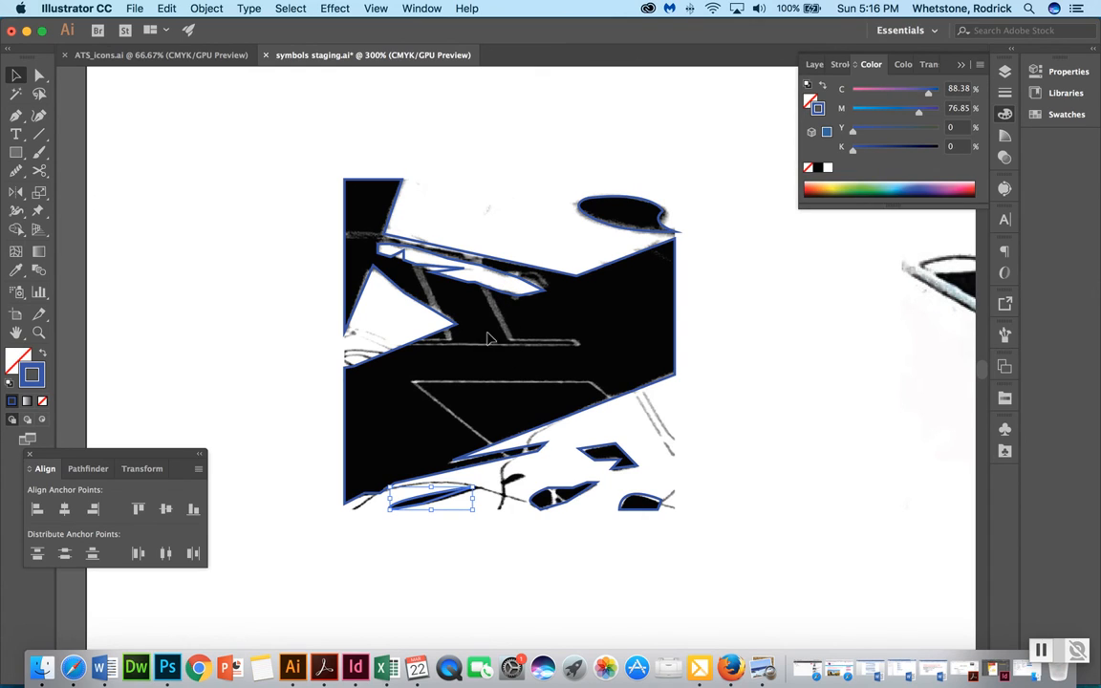
drag(505, 241, 472, 276)
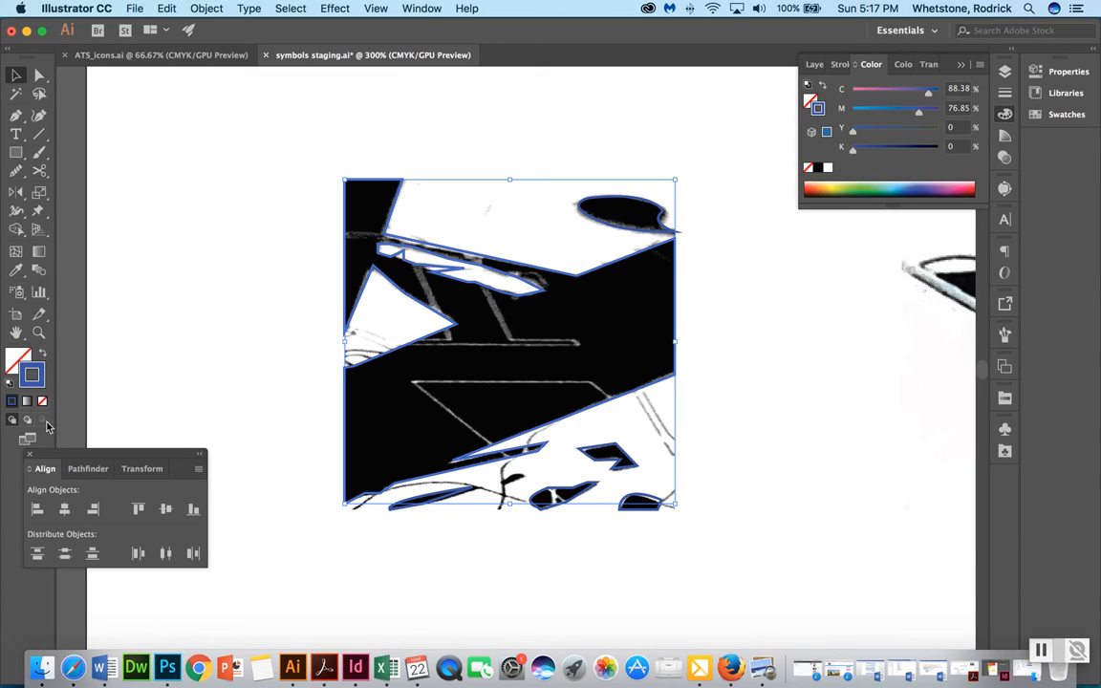
click(44, 356)
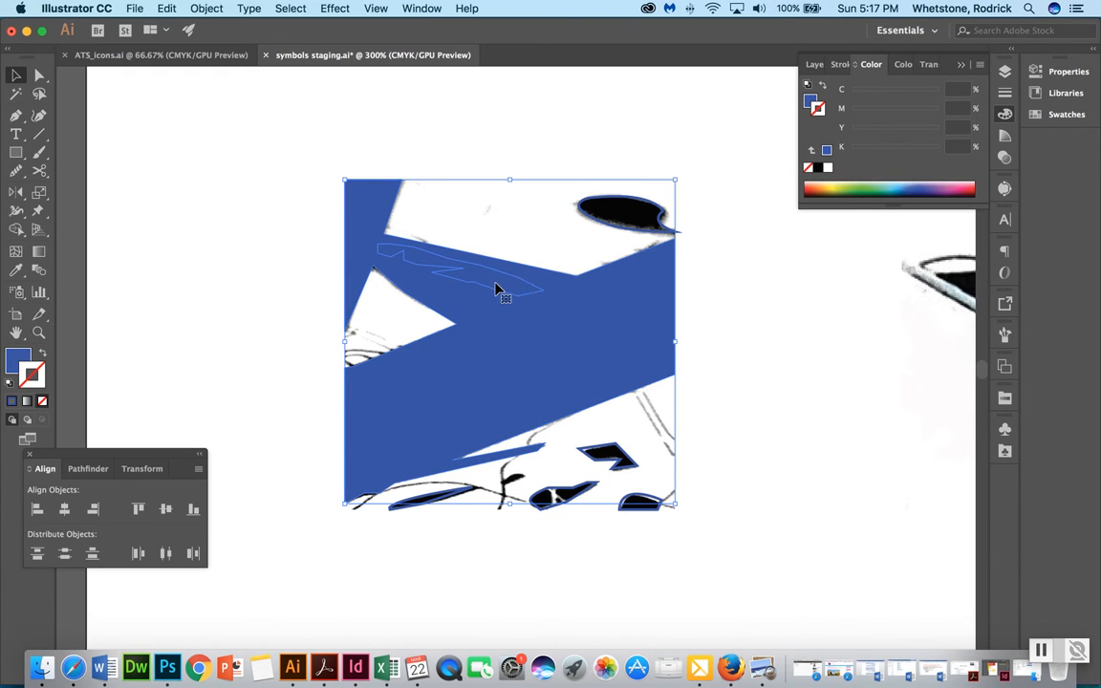
Cut the sliver shape out of the large blue shape with the Minus Front Pathfinder operation
click(292, 263)
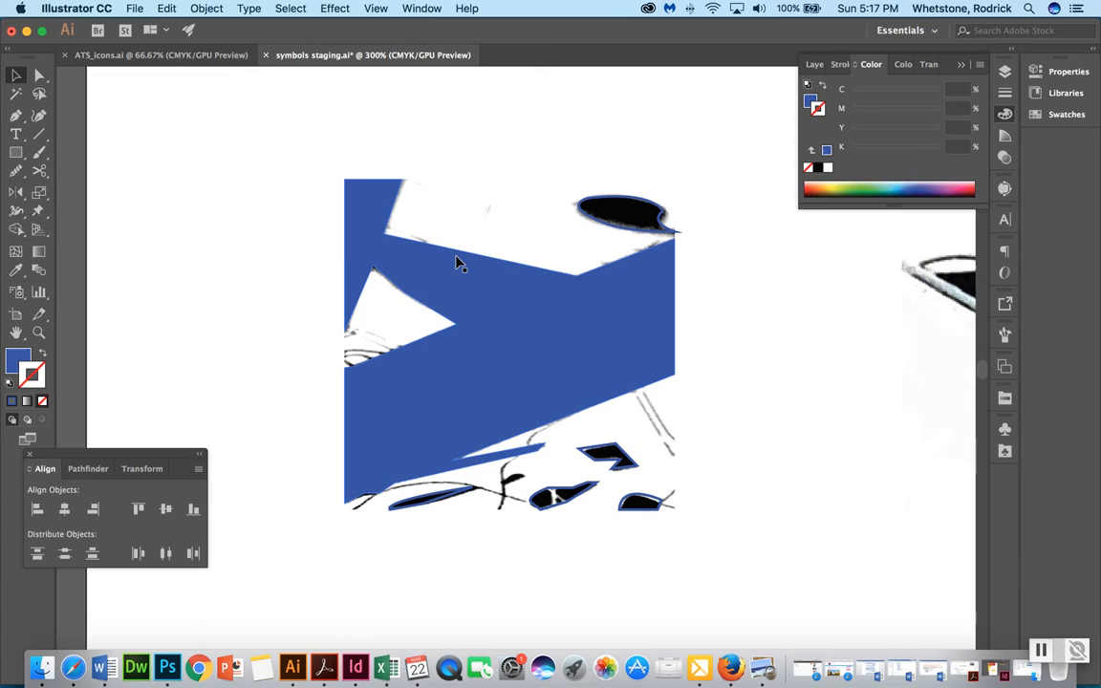
click(427, 290)
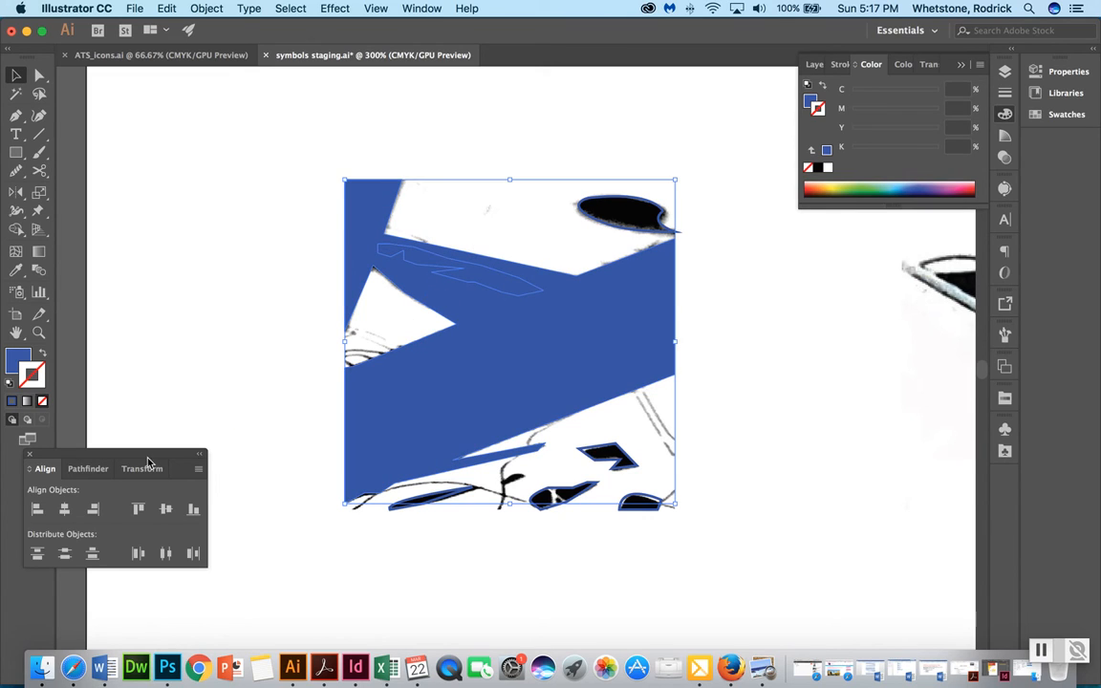
click(89, 469)
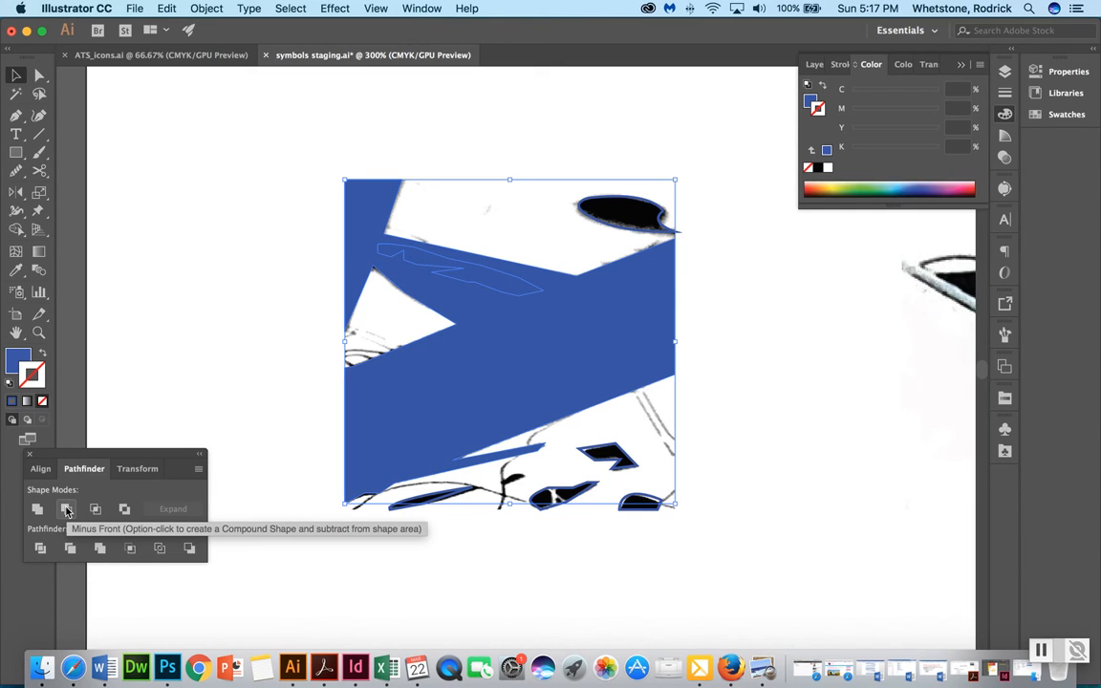
click(66, 509)
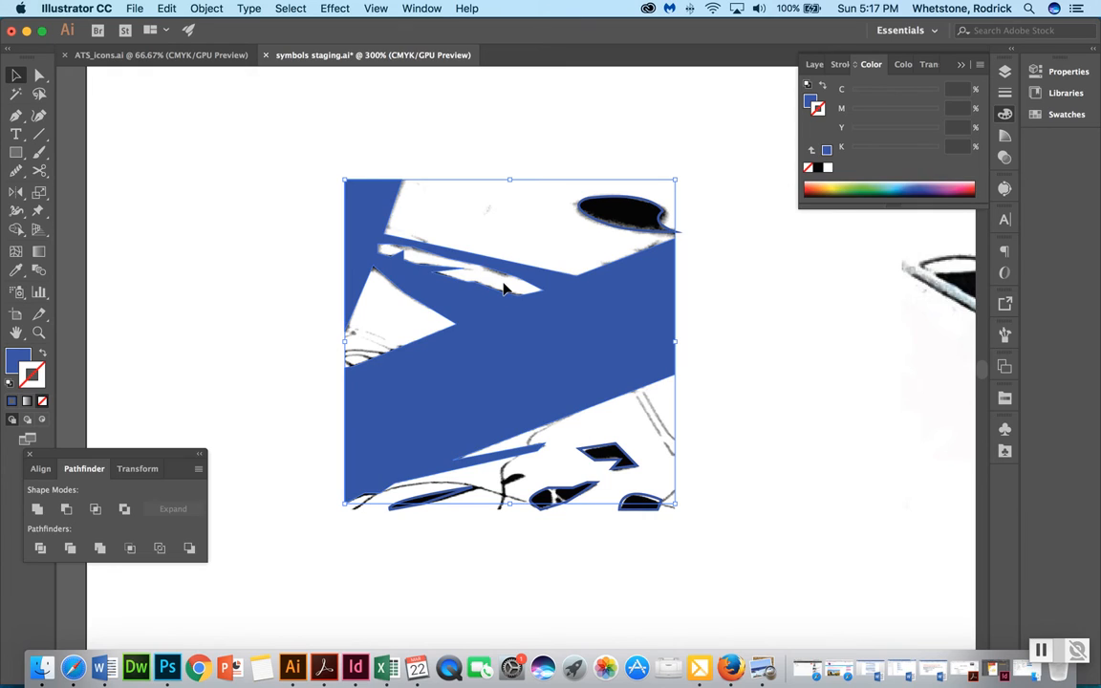
Swap fill and stroke on the upper oval and the four small traced shapes near the bottom, giving them a solid blue fill
click(578, 204)
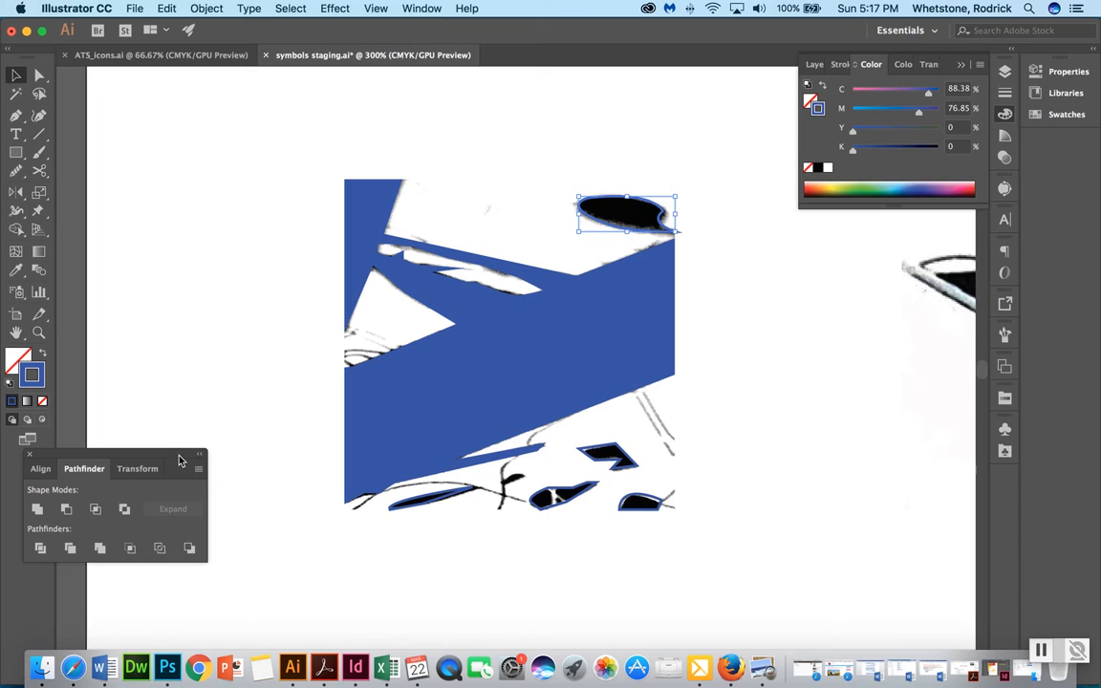
click(43, 353)
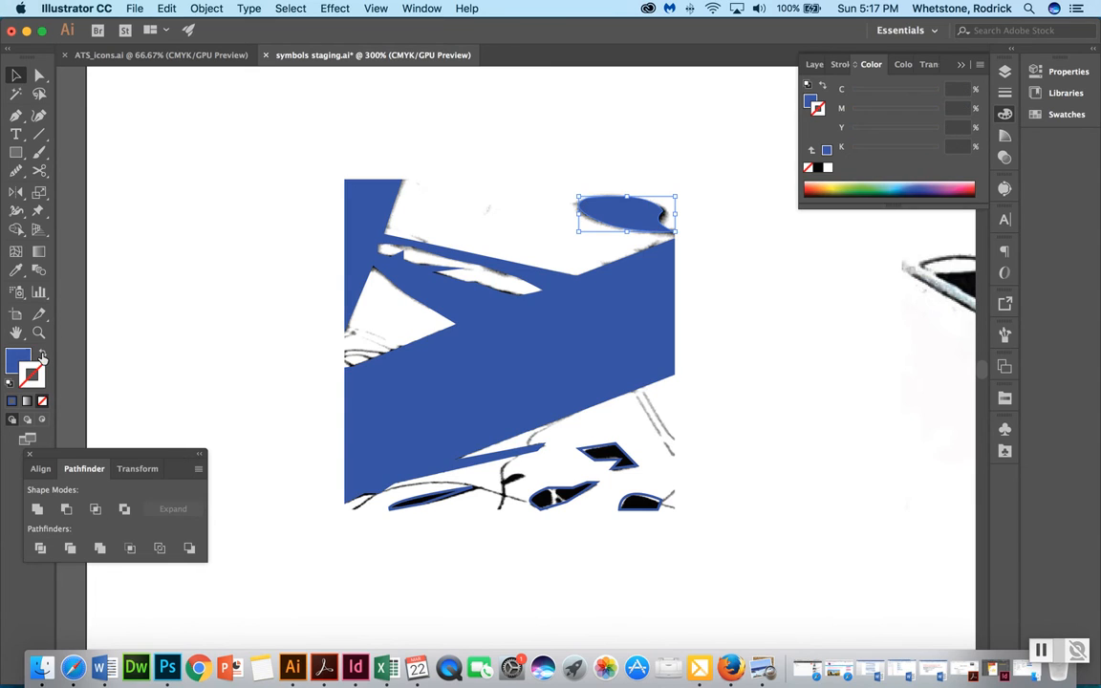
drag(658, 554, 414, 489)
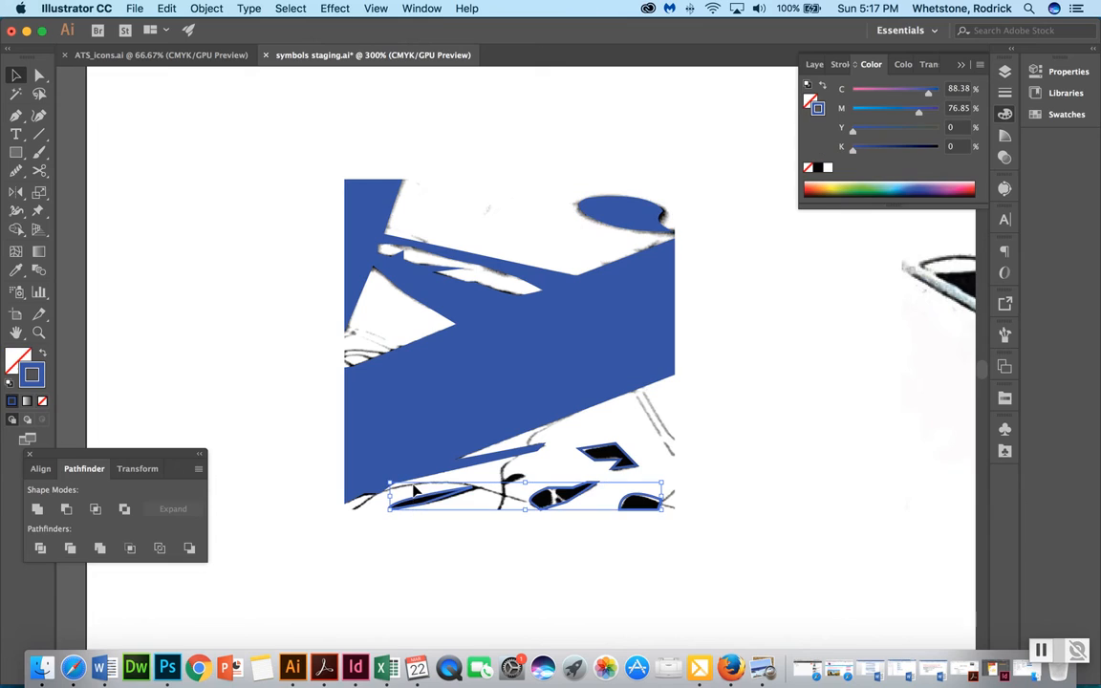
shift+click(626, 461)
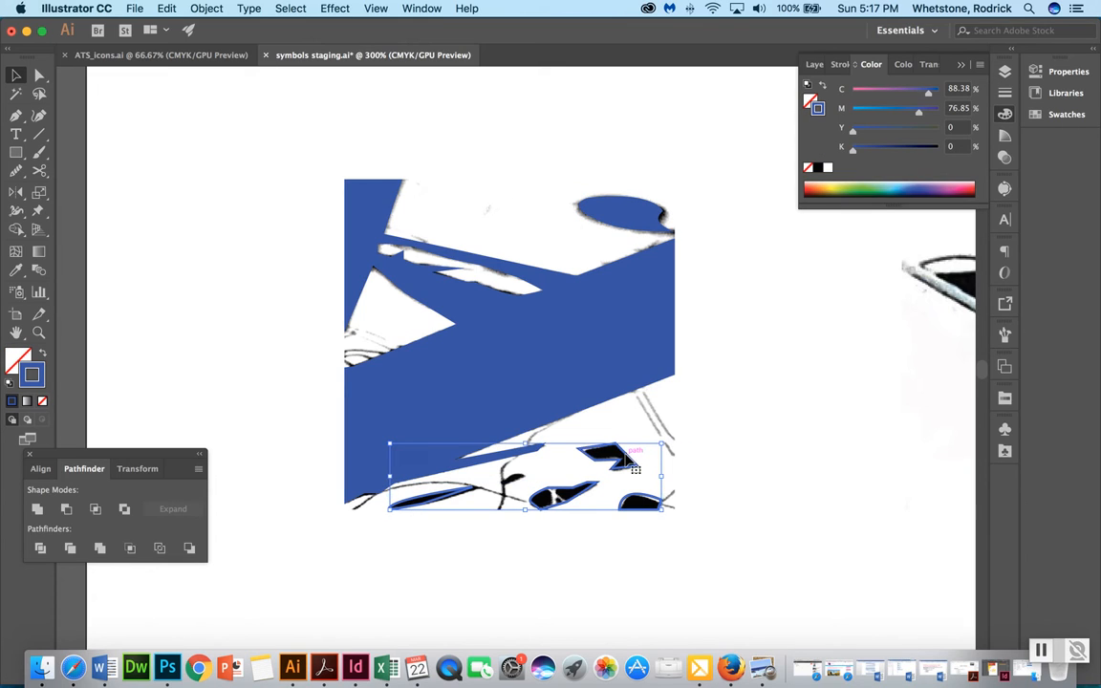
click(42, 353)
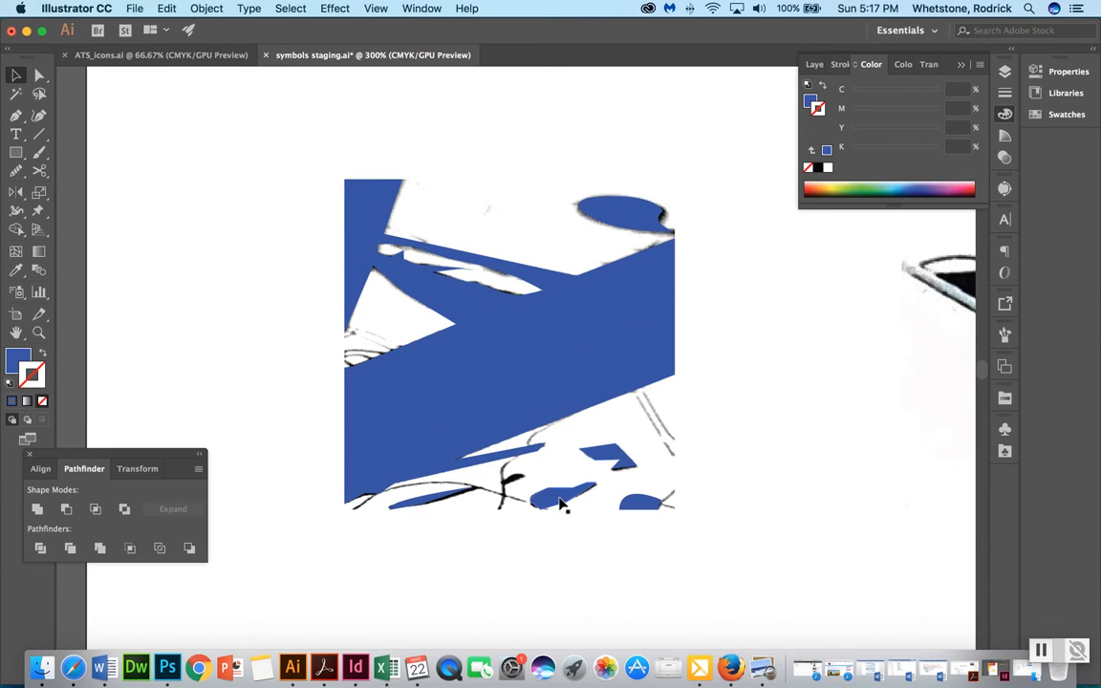
Delete the traced thin sliver and the half-oval at the bottom edge of the image
click(443, 505)
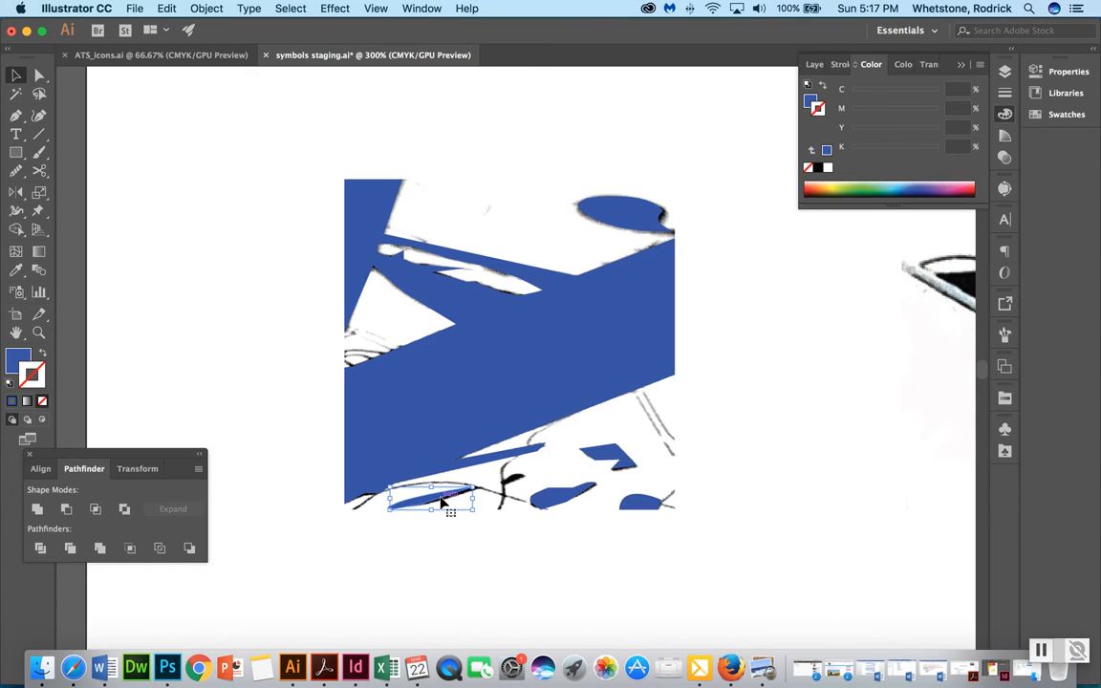
click(647, 507)
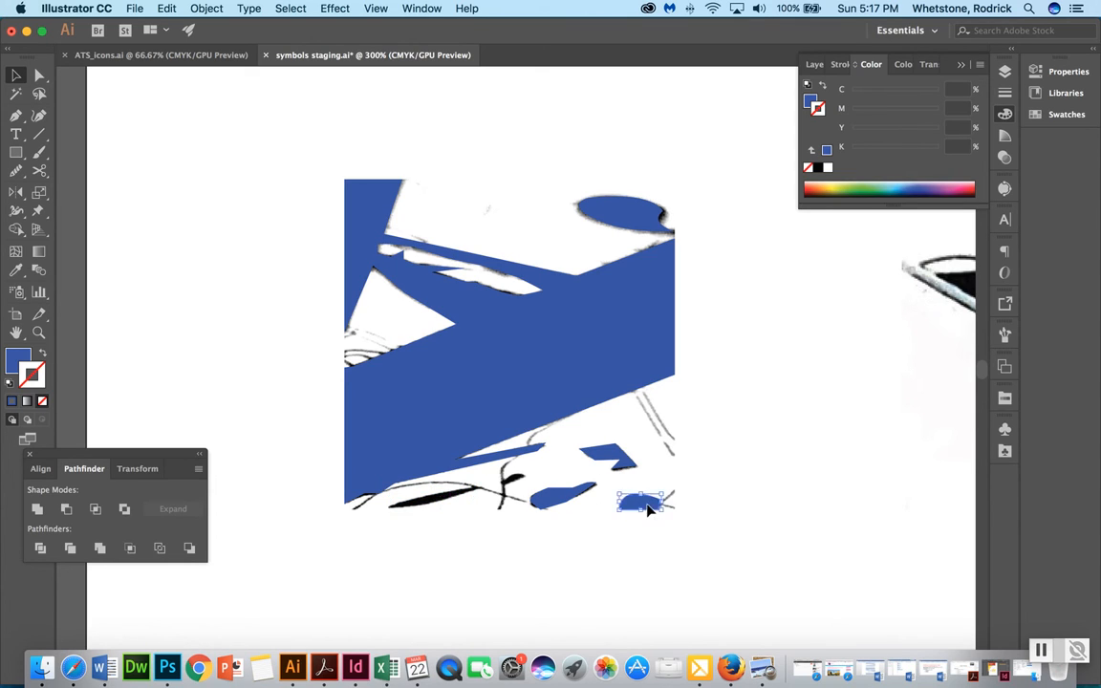
key(Delete)
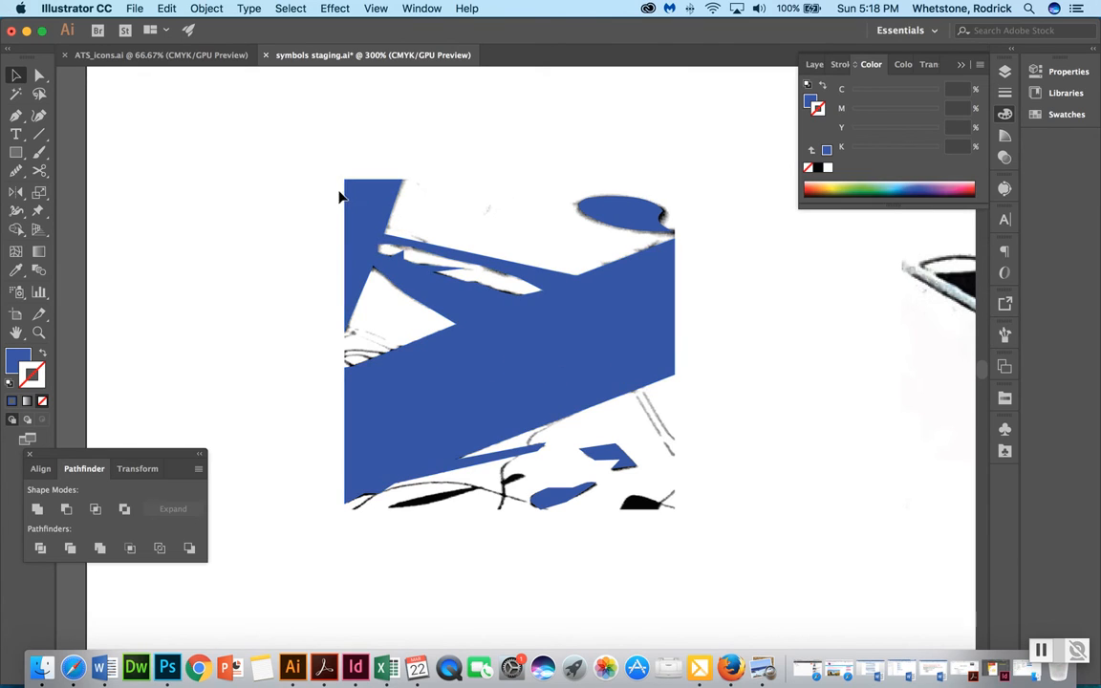
Select all the traced blue shapes of this image and fill them with black
drag(329, 172, 725, 510)
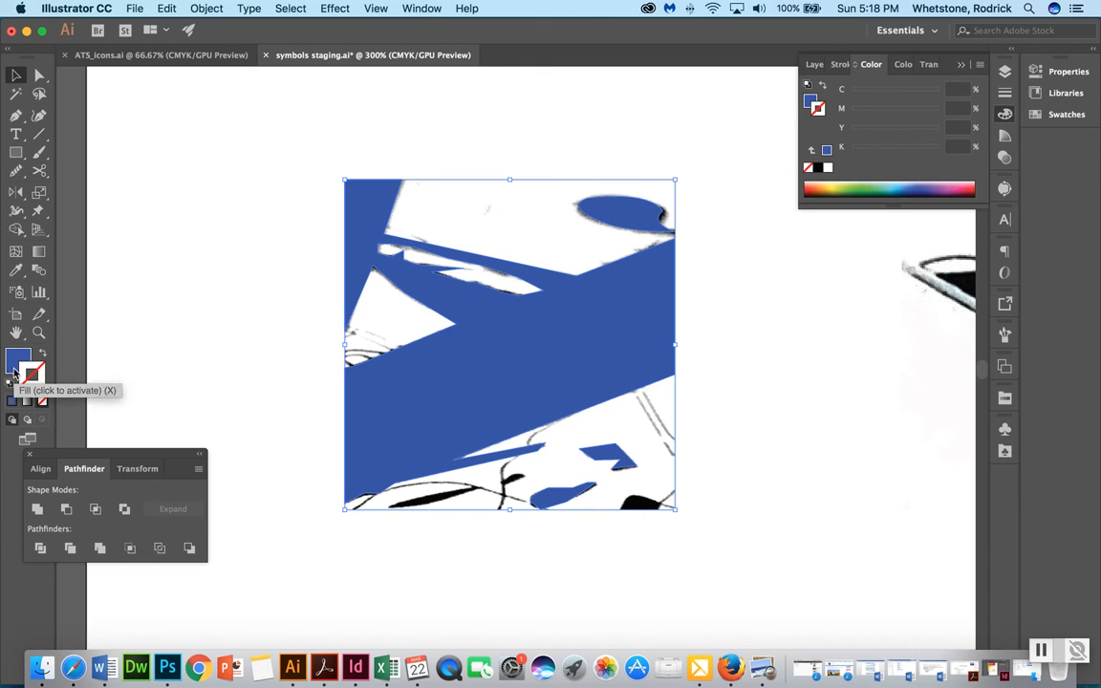
click(809, 102)
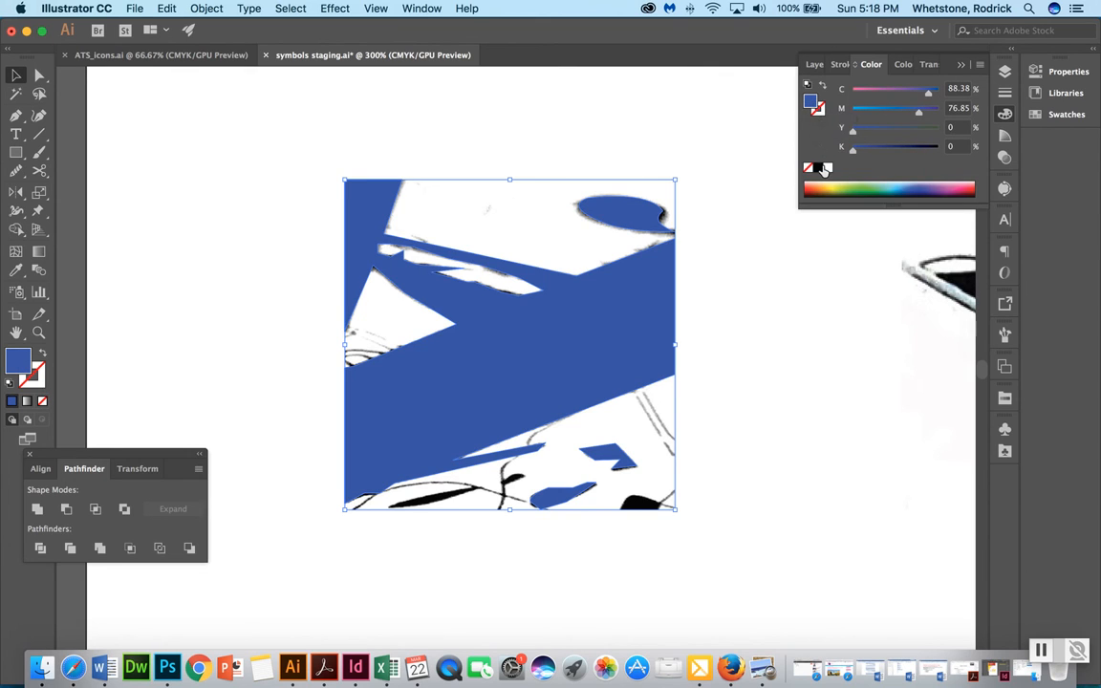
click(819, 169)
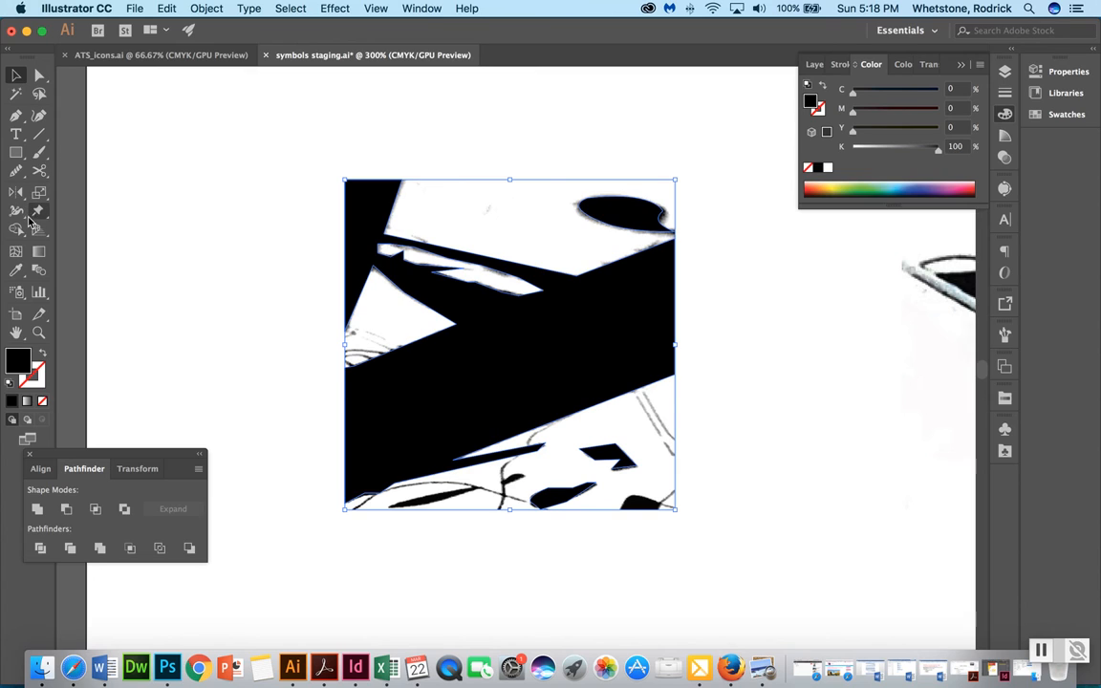
Create a 2 in by 2 in rectangle beside the traced artwork and fill it with white
drag(17, 155, 74, 151)
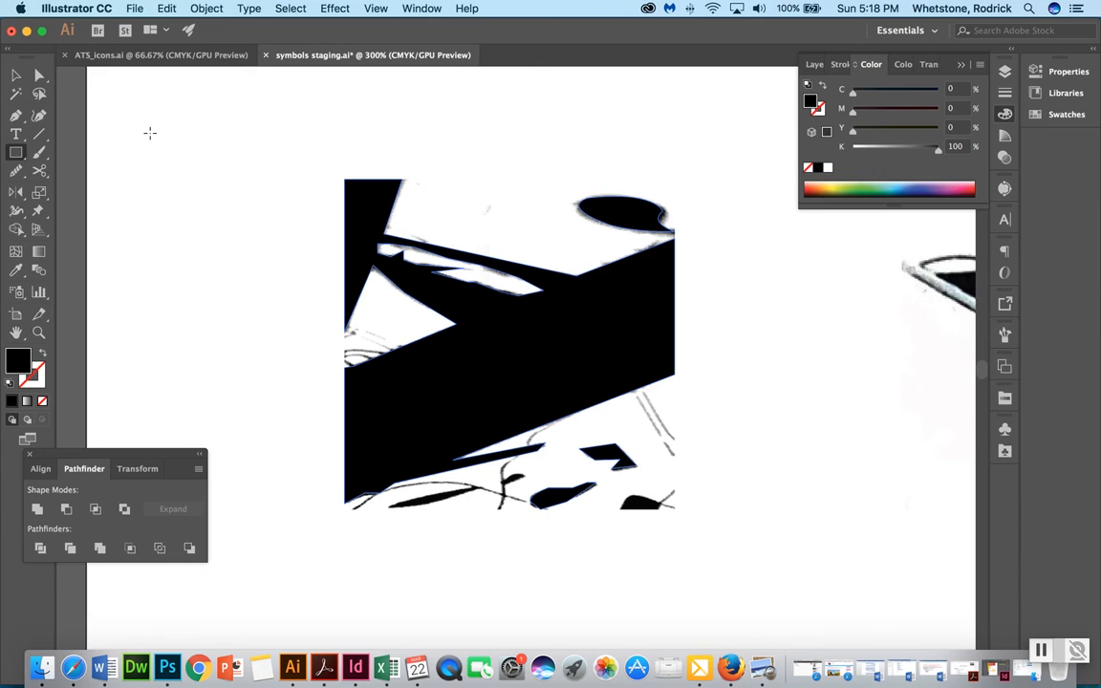
click(149, 133)
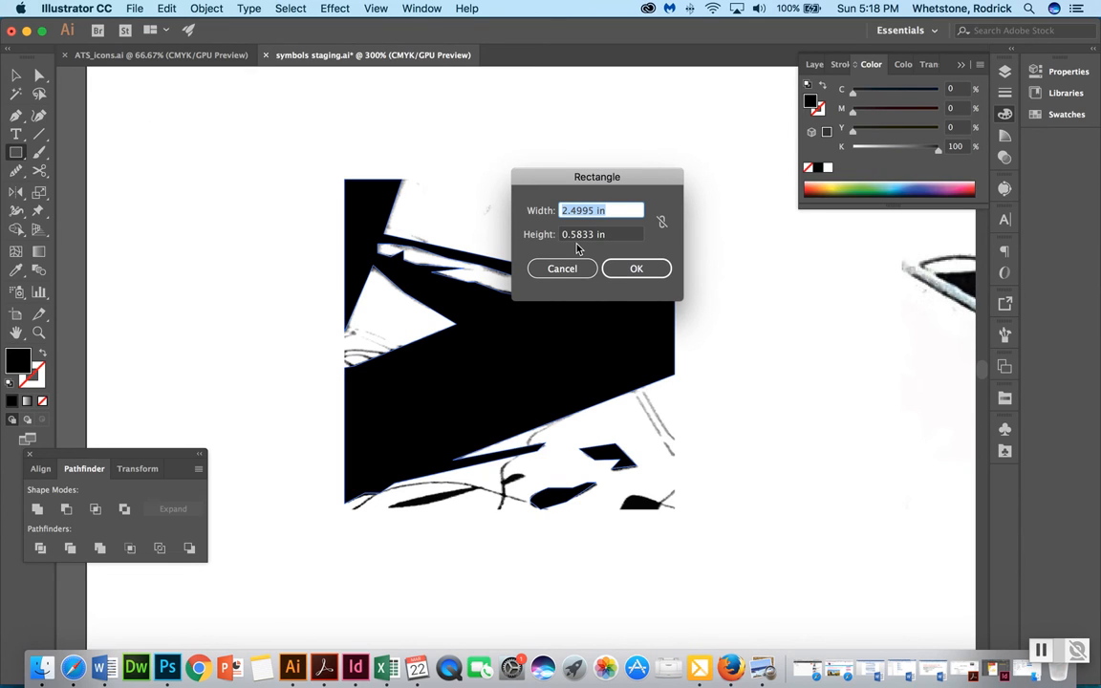
text(2)
key(Tab)
text(2)
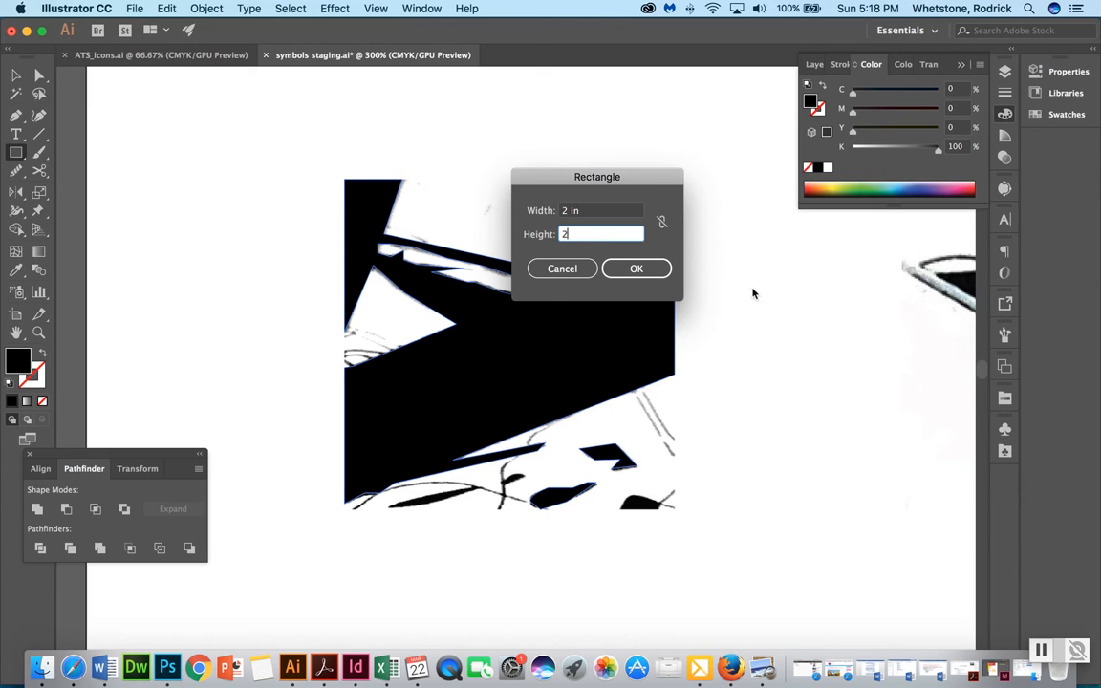
click(637, 269)
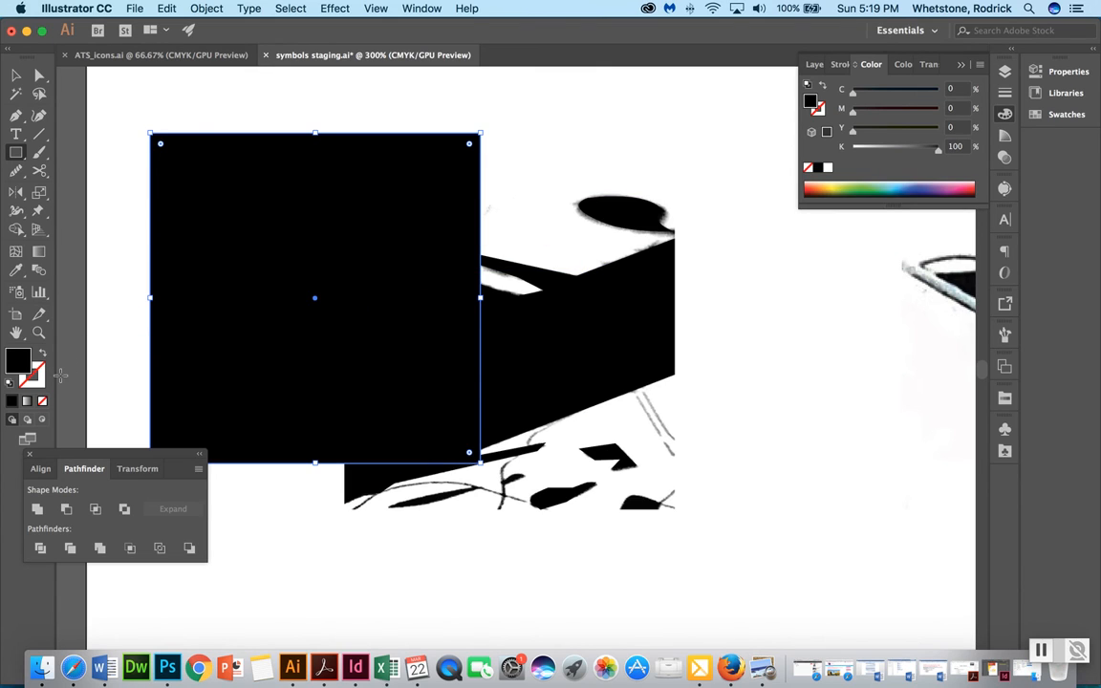
click(829, 170)
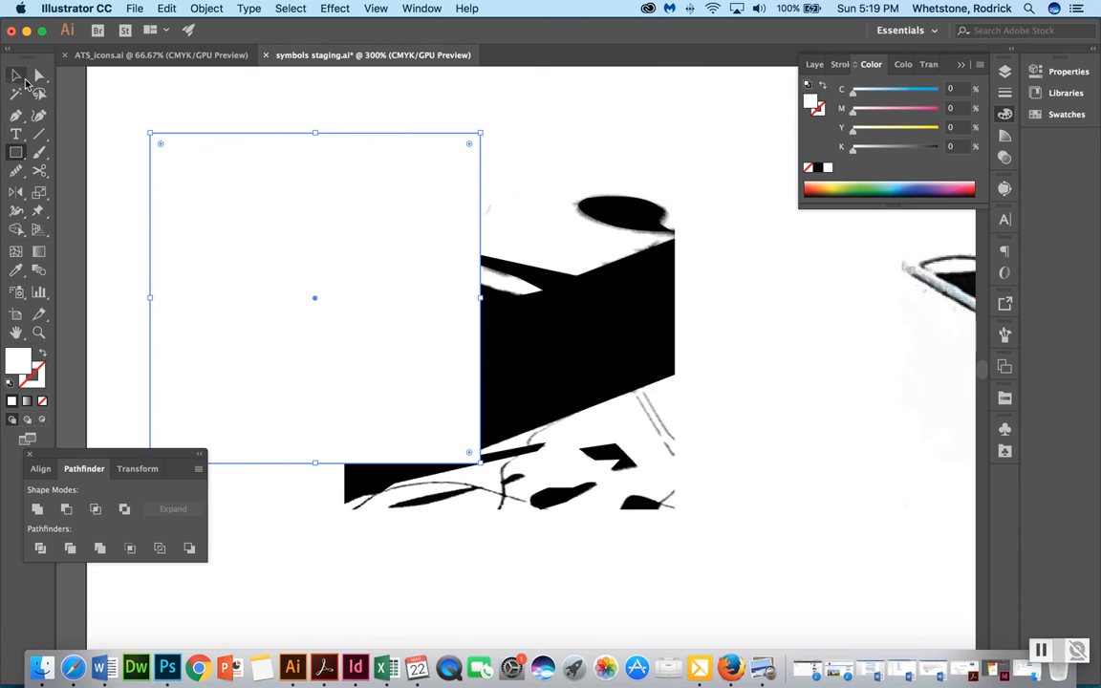
Move the white square over the traced artwork so that its edges line up with the image borders
click(16, 75)
drag(165, 182, 675, 278)
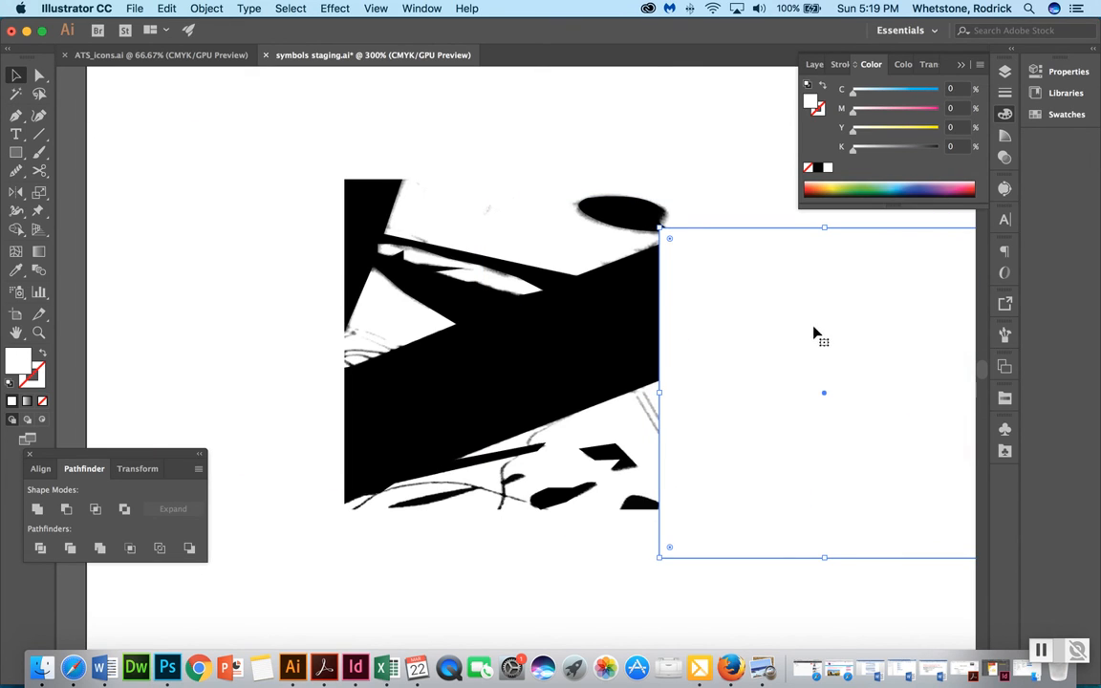
right_click(814, 327)
click(696, 307)
drag(807, 283, 493, 238)
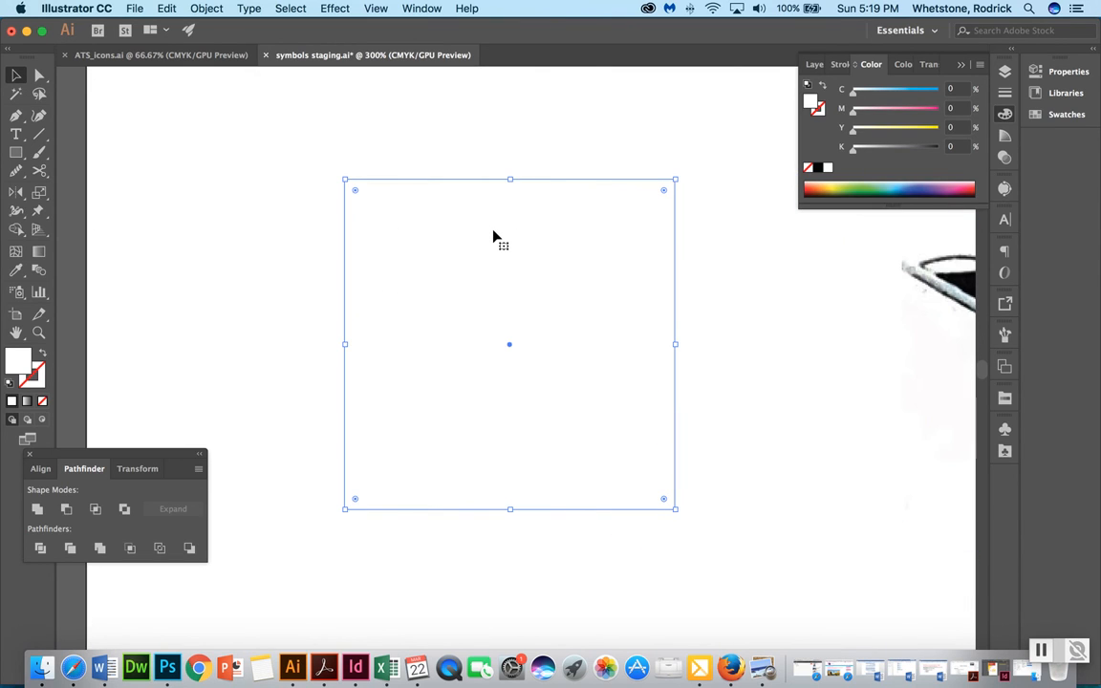
Send the white square backward one level in the stacking order
click(207, 8)
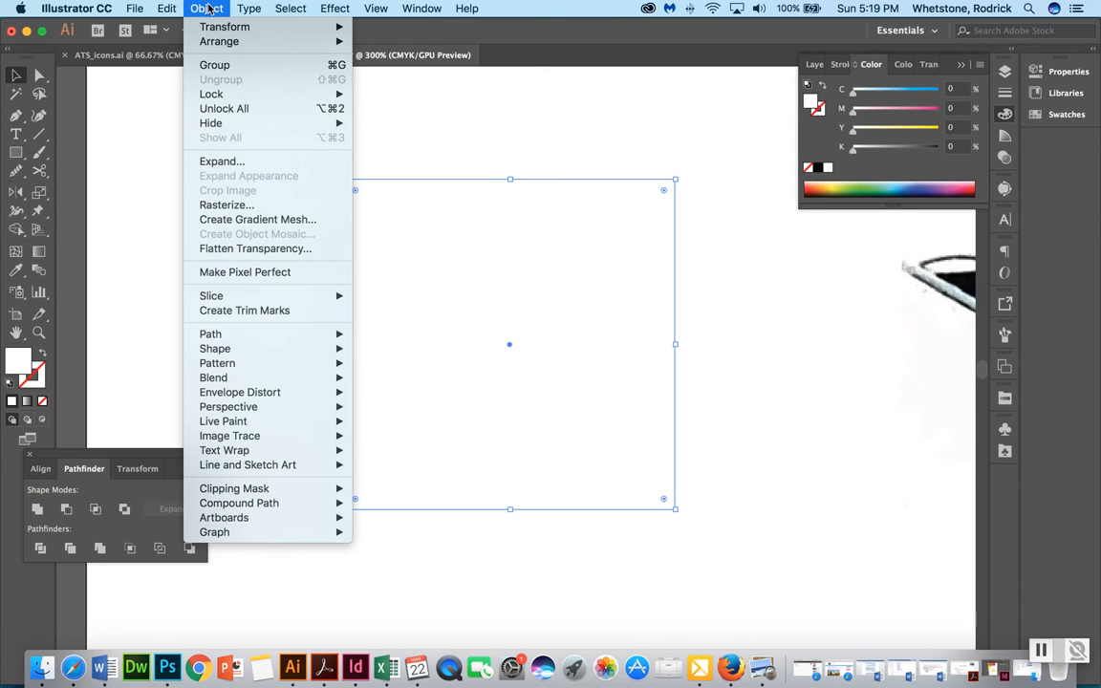
mouse_move(230, 42)
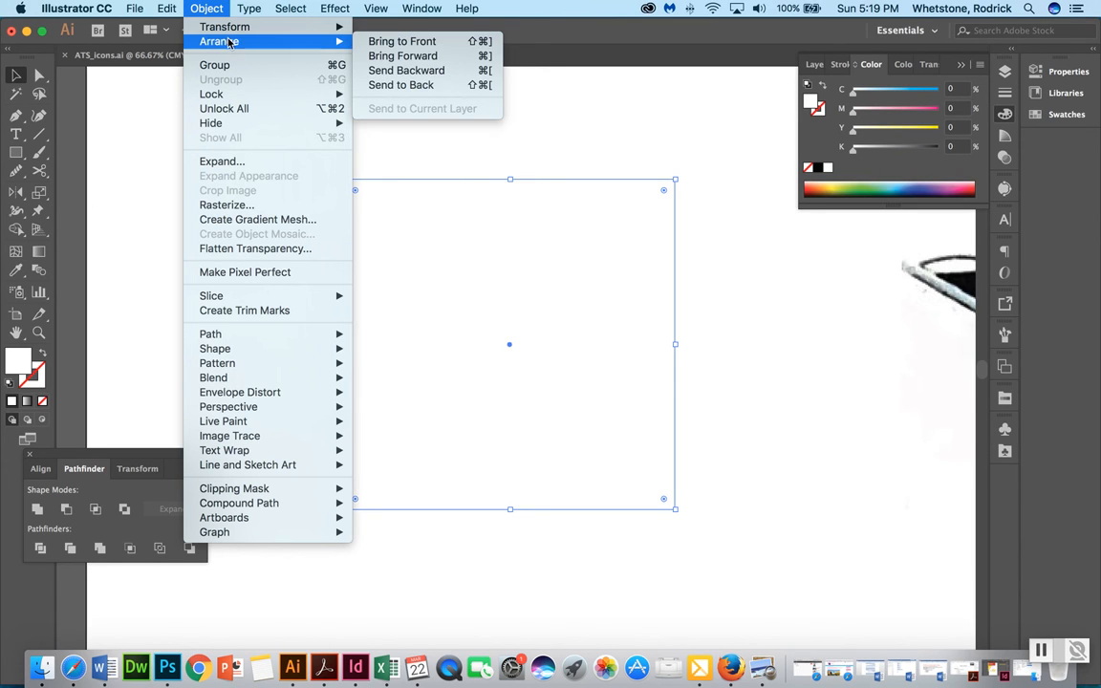
click(437, 71)
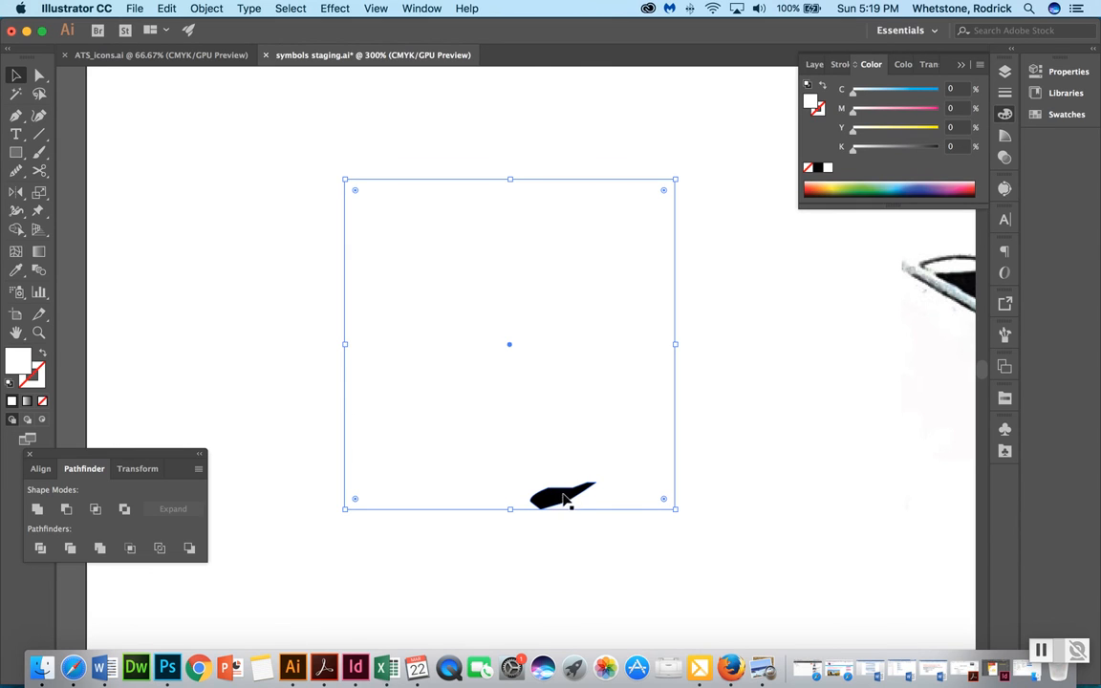
Send the white square backward repeatedly until it lies behind all the black traced shapes
click(206, 9)
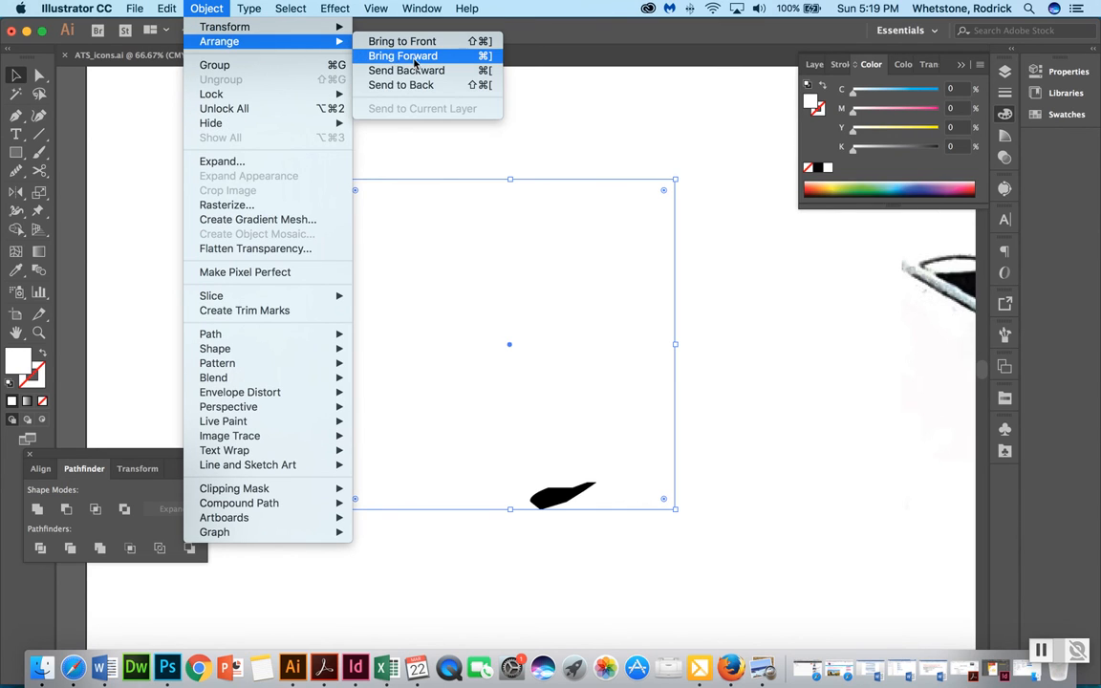
click(416, 70)
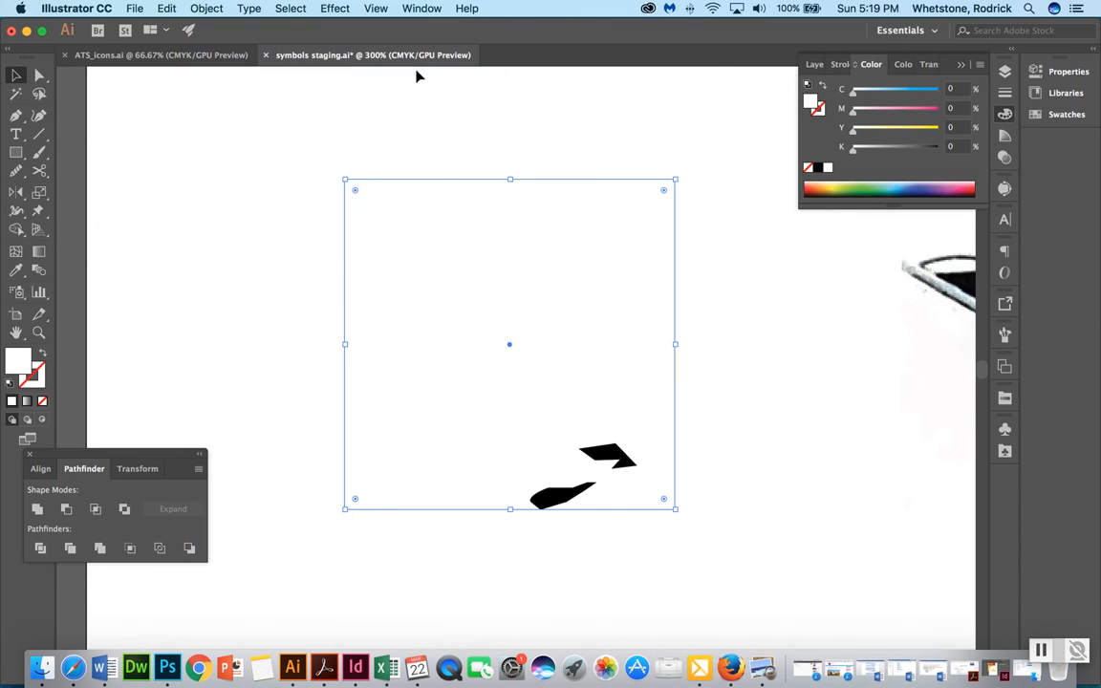
click(199, 9)
mouse_move(196, 42)
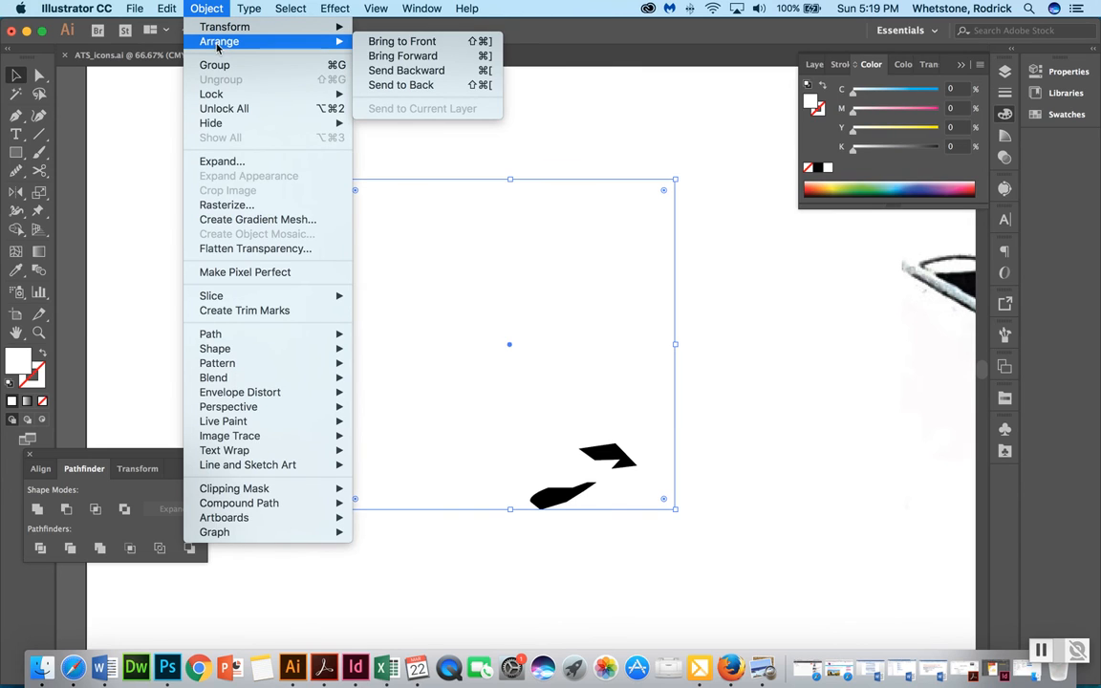
click(424, 71)
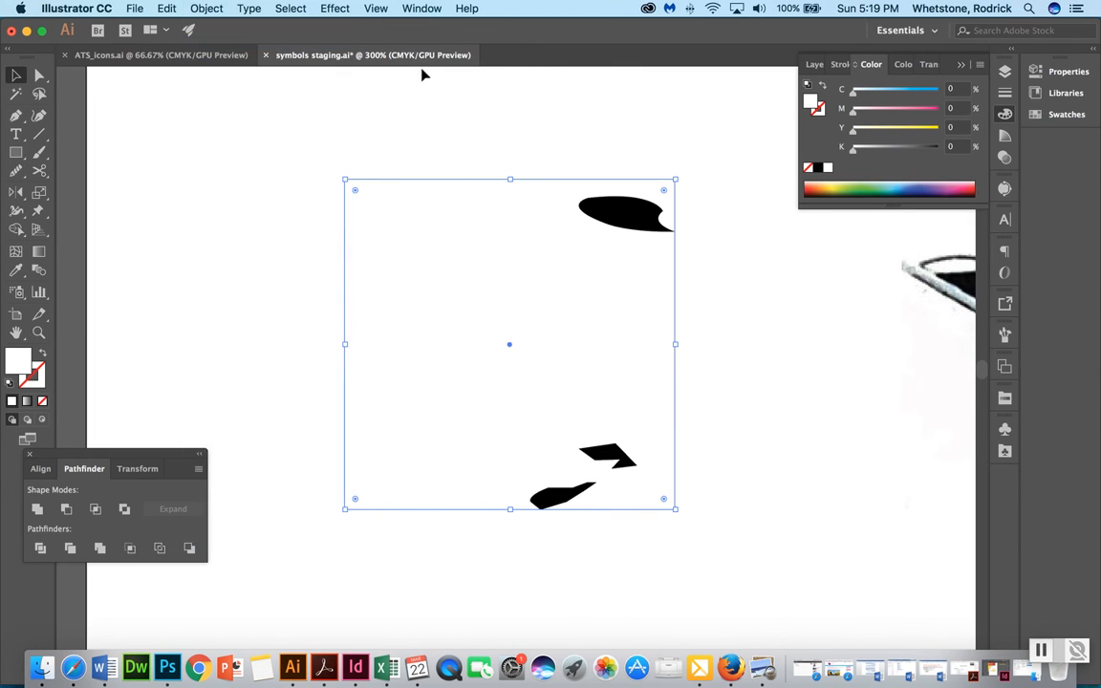
click(204, 9)
mouse_move(220, 42)
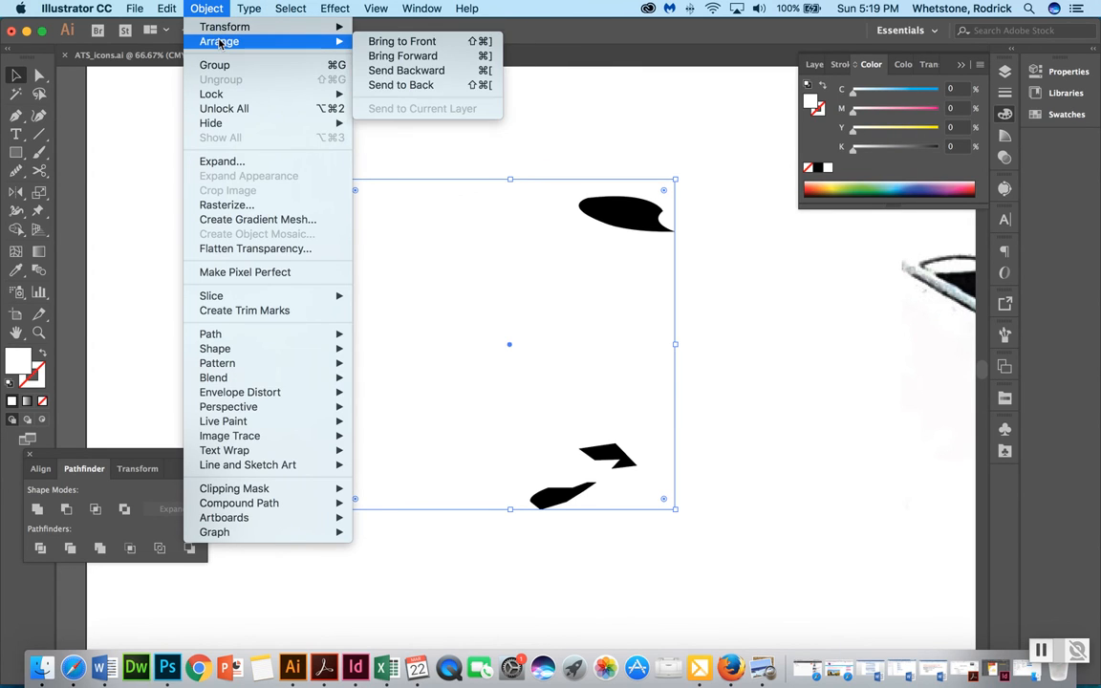
click(430, 71)
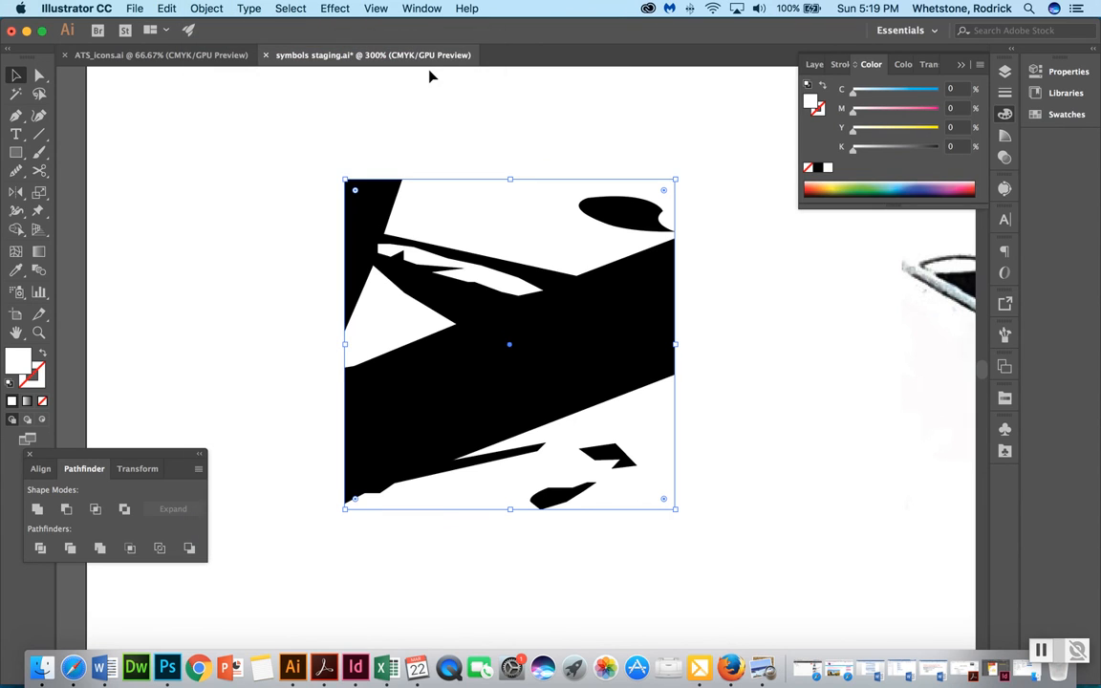
click(200, 9)
mouse_move(219, 42)
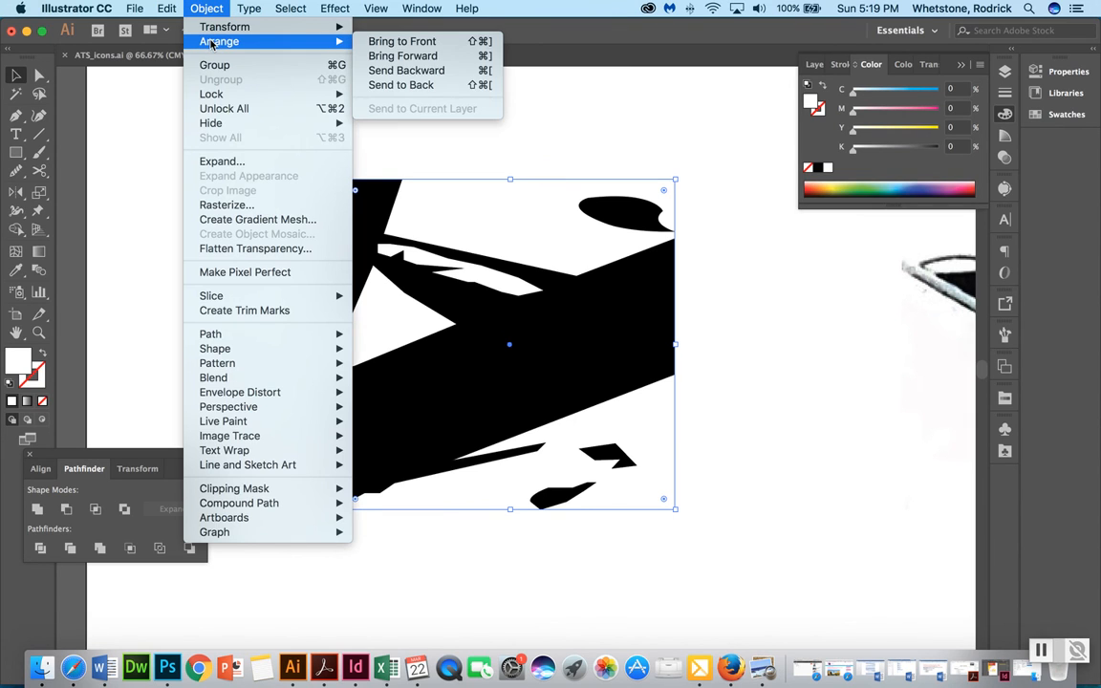
click(435, 71)
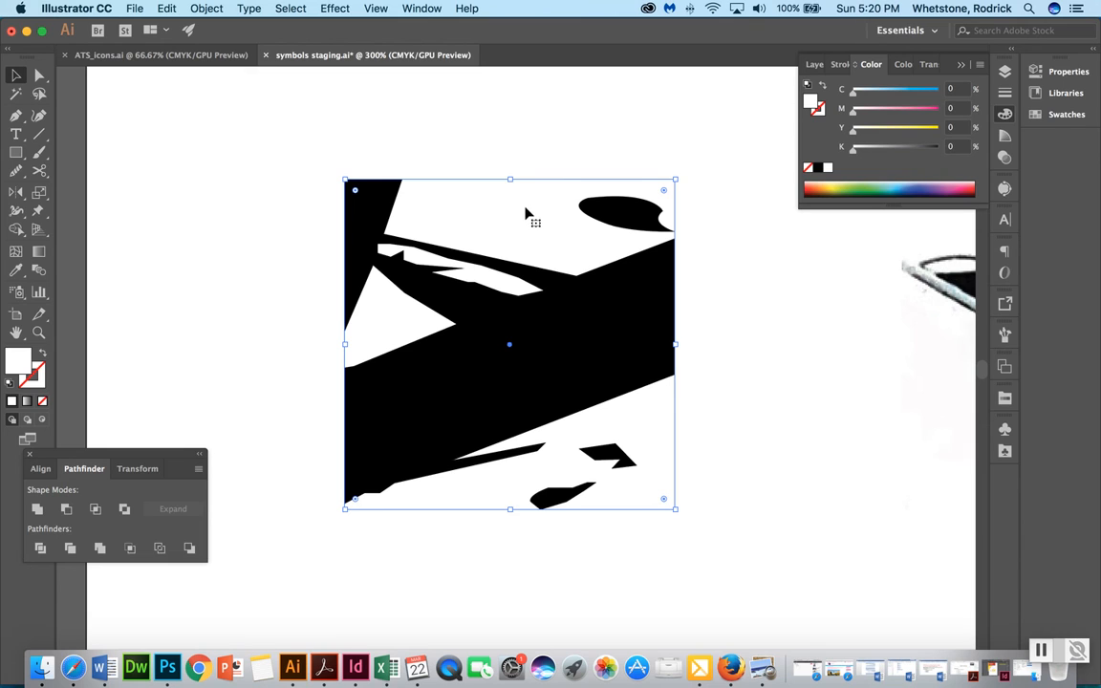
Select all the black shapes together with the white square and group them
drag(298, 148, 752, 540)
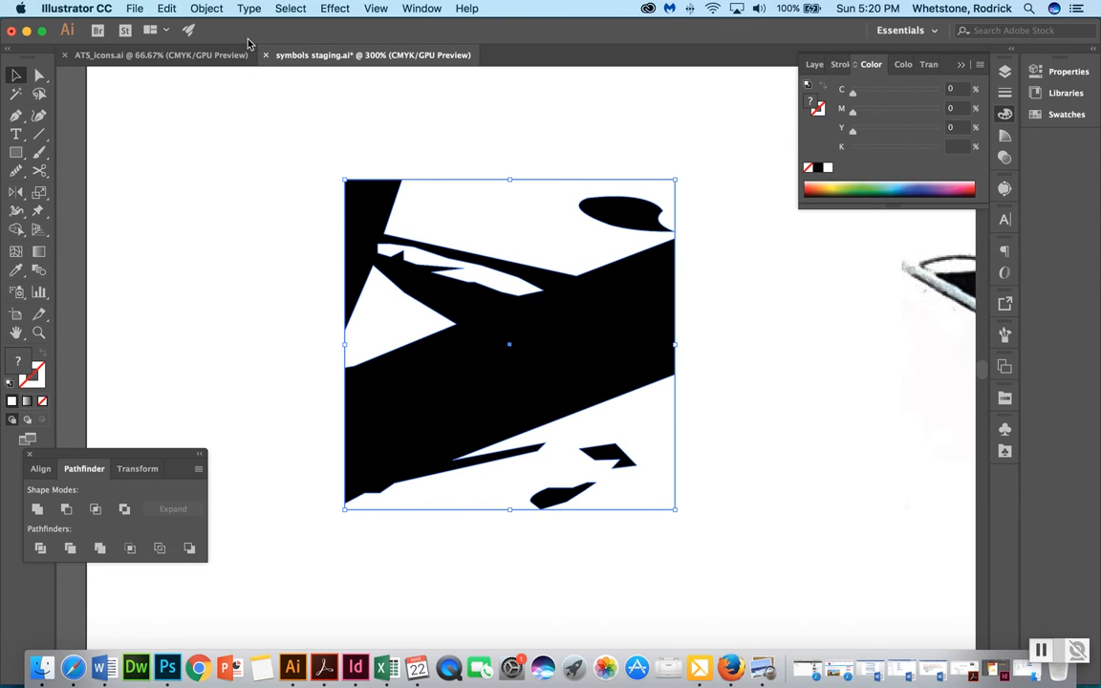
click(250, 143)
drag(264, 117, 738, 571)
click(203, 8)
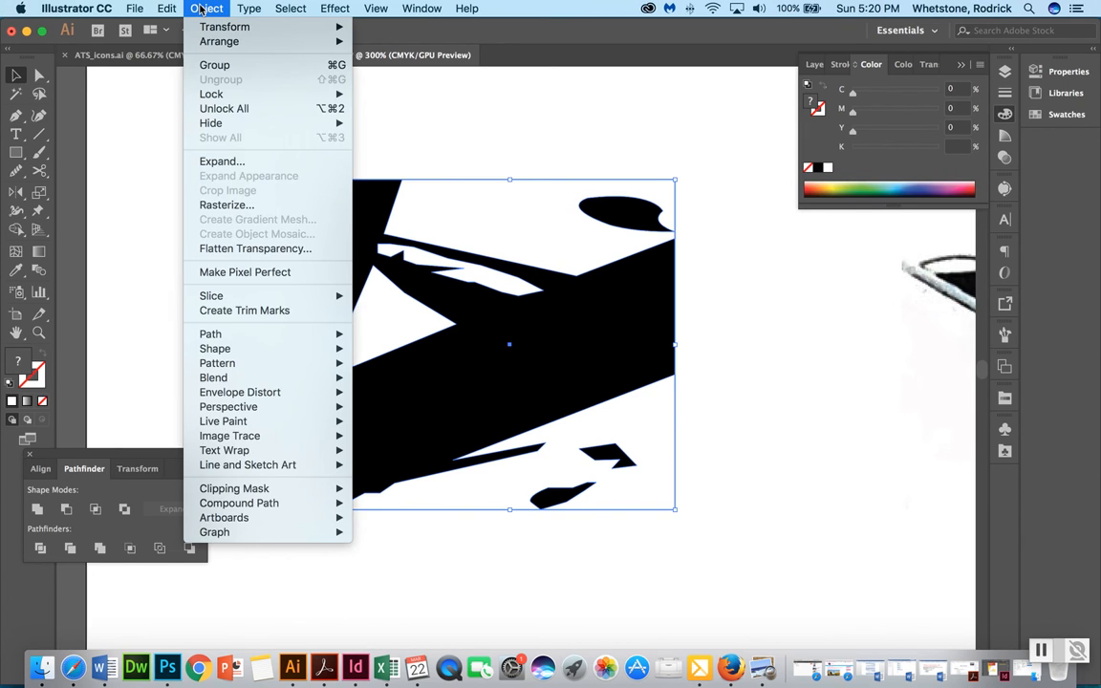
click(220, 69)
key(super+minus)
key(super+minus)
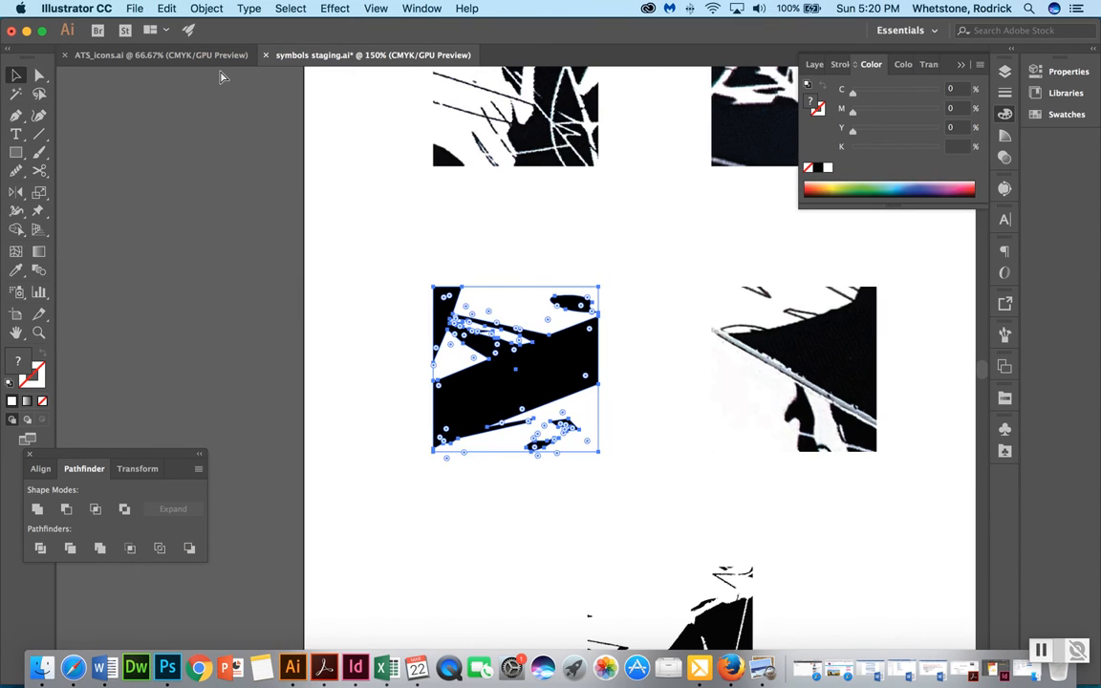
right_click(582, 357)
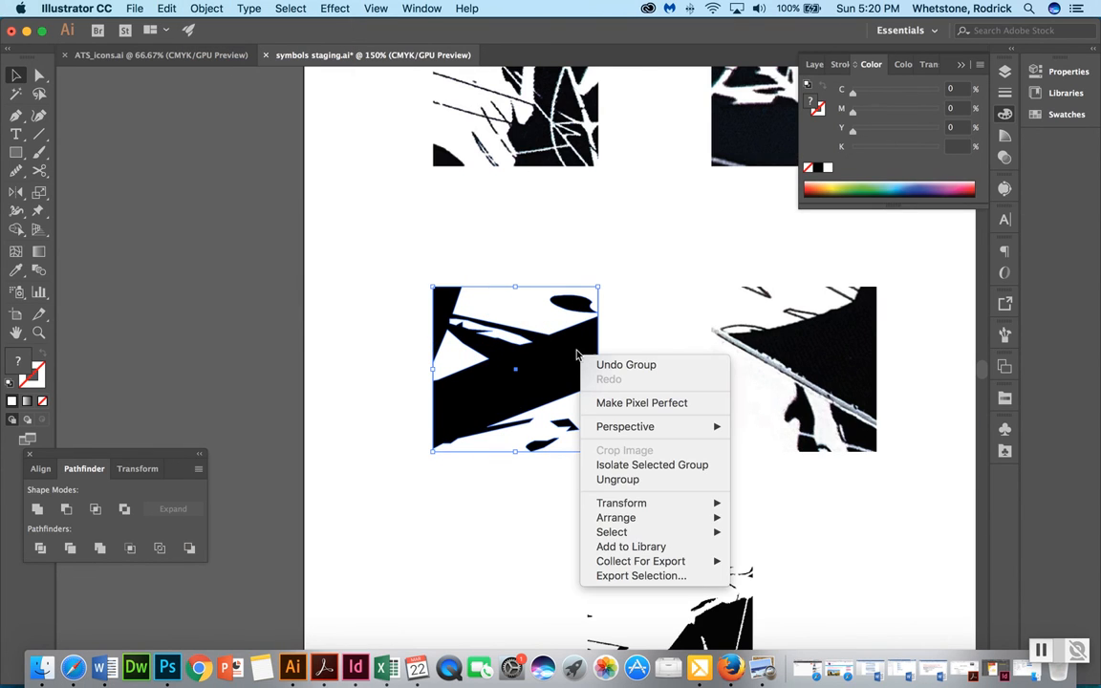
click(269, 240)
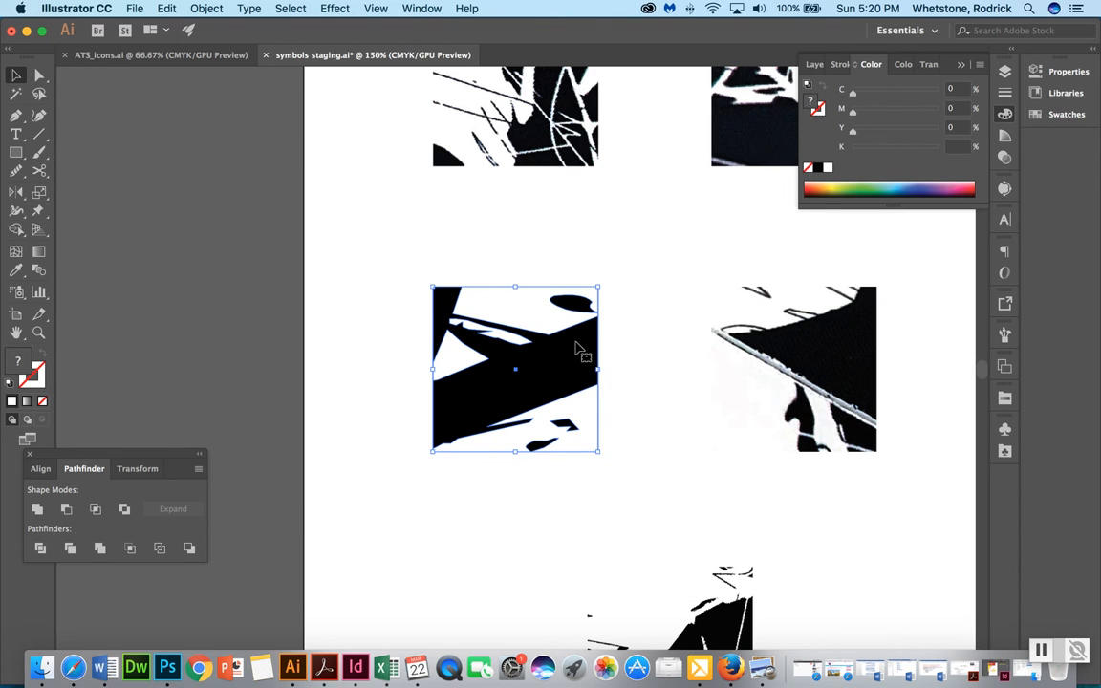
Move the grouped symbol off the artboard onto the empty canvas, well clear of the original images
drag(558, 347, 229, 233)
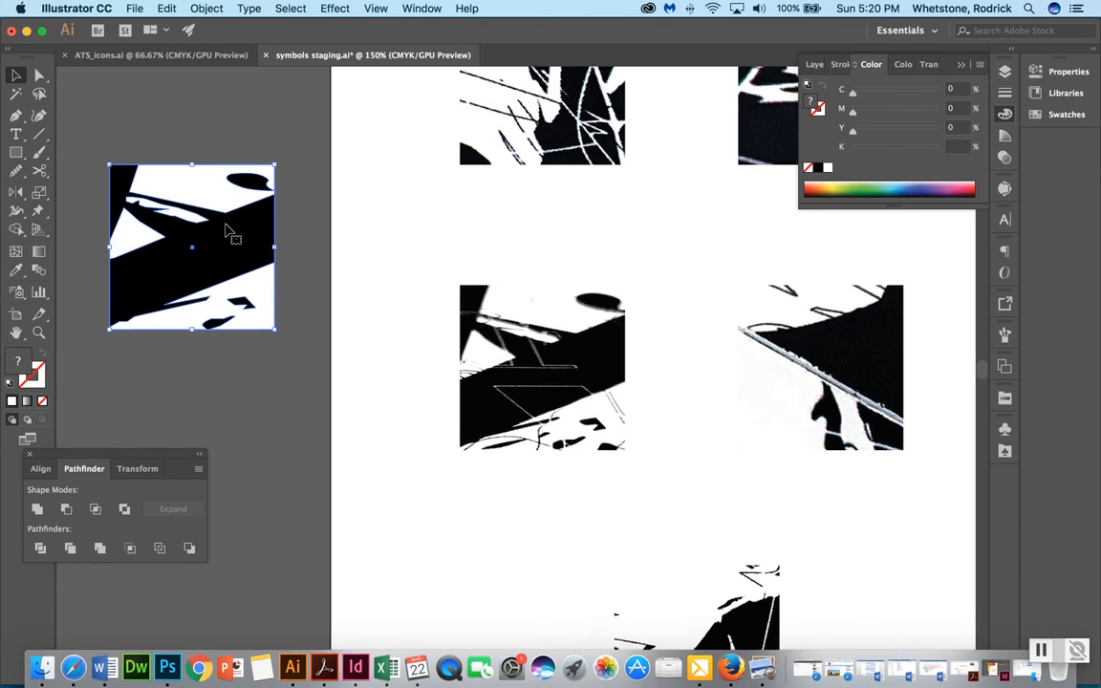
scroll(229, 233, left, 8)
scroll(228, 234, down, 3)
drag(399, 177, 379, 270)
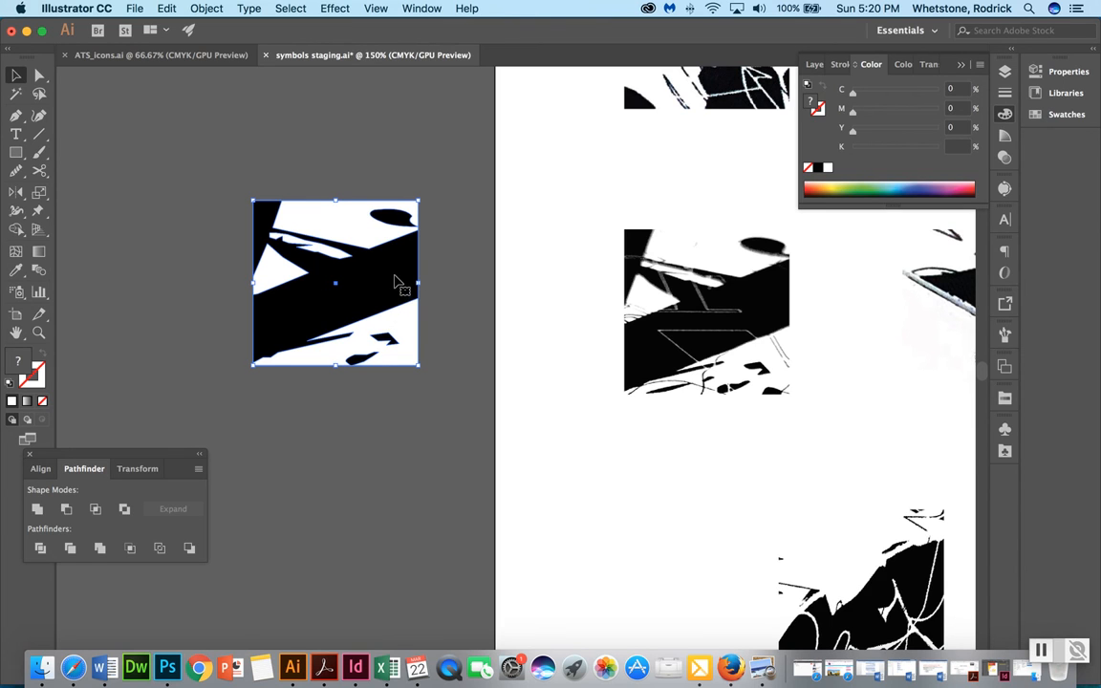
drag(395, 277, 178, 244)
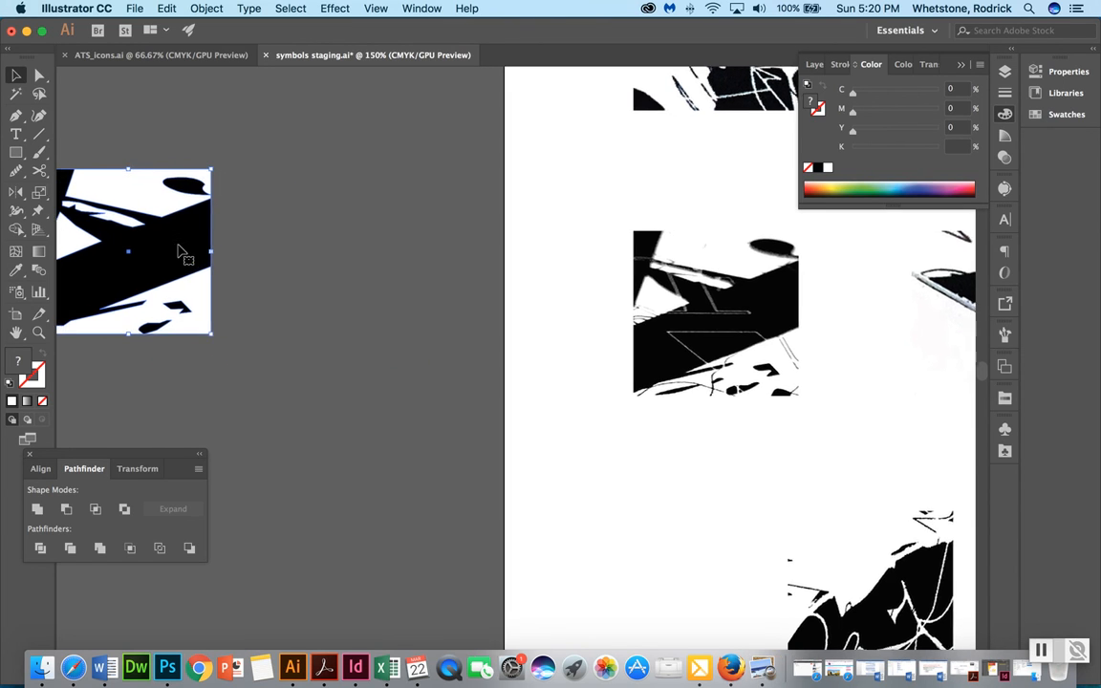
scroll(181, 252, left, 5)
scroll(182, 252, down, 1)
drag(312, 218, 237, 219)
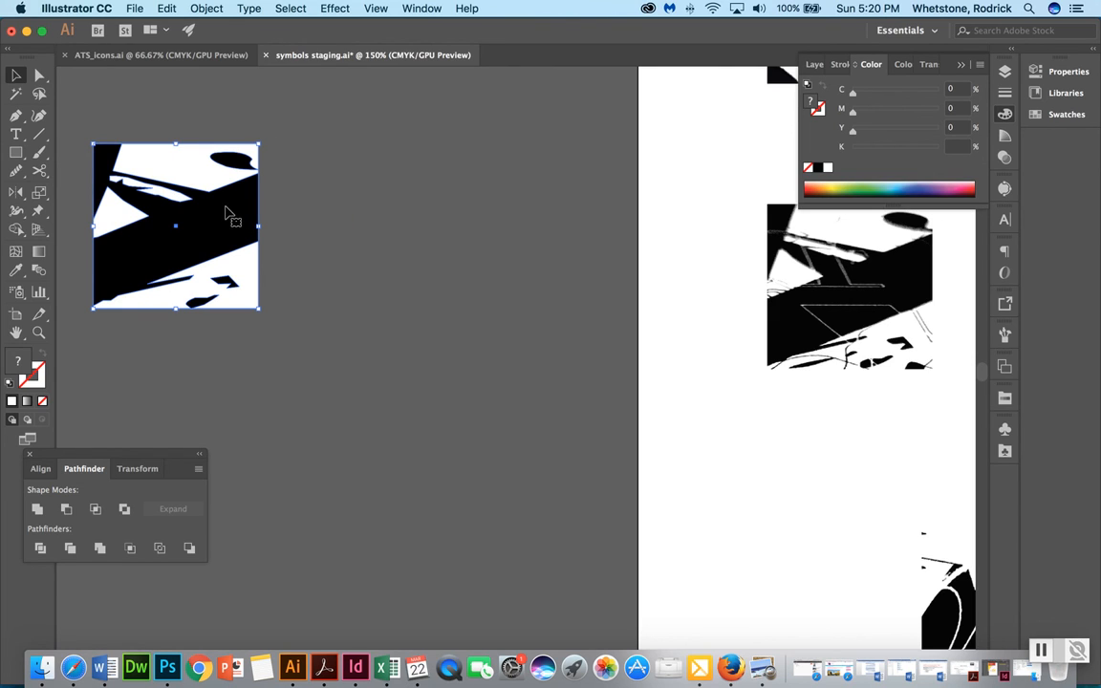
Copy and paste the grouped symbol, then align the duplicate beside the original on the canvas
click(163, 9)
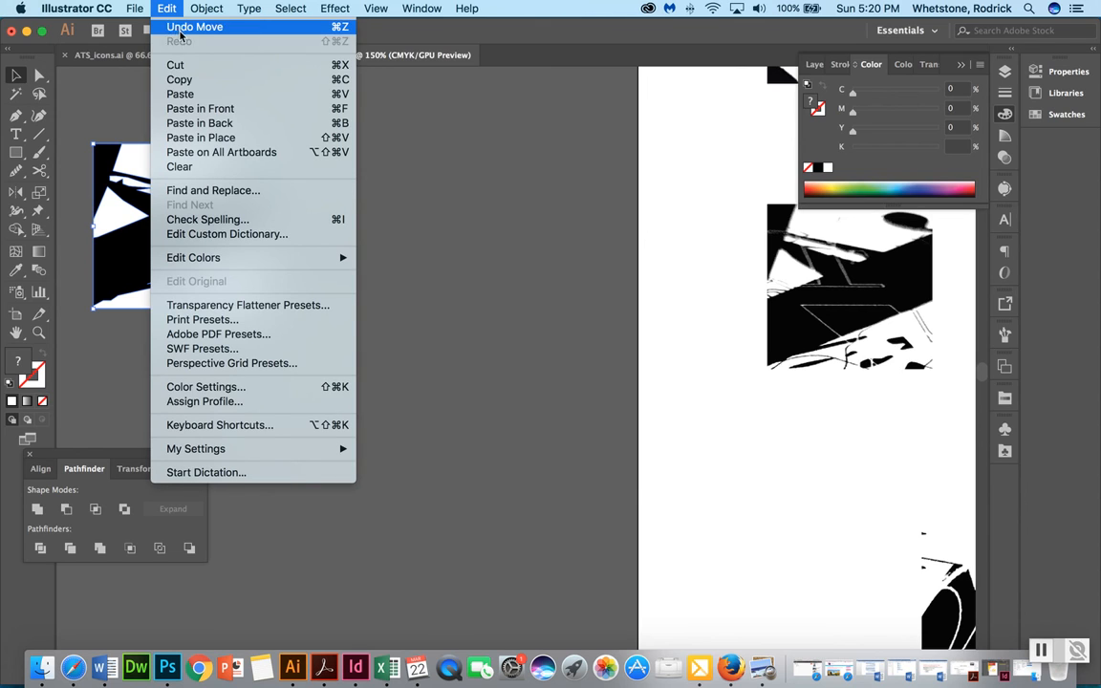
click(190, 81)
click(167, 8)
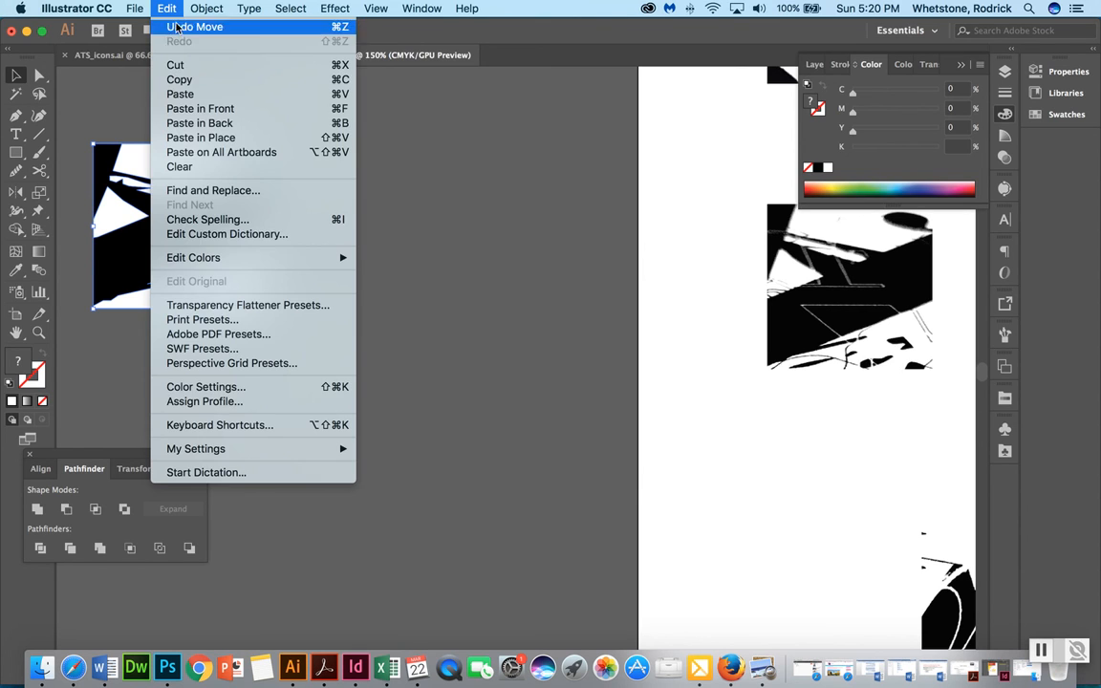
click(188, 99)
drag(490, 394, 357, 250)
click(361, 348)
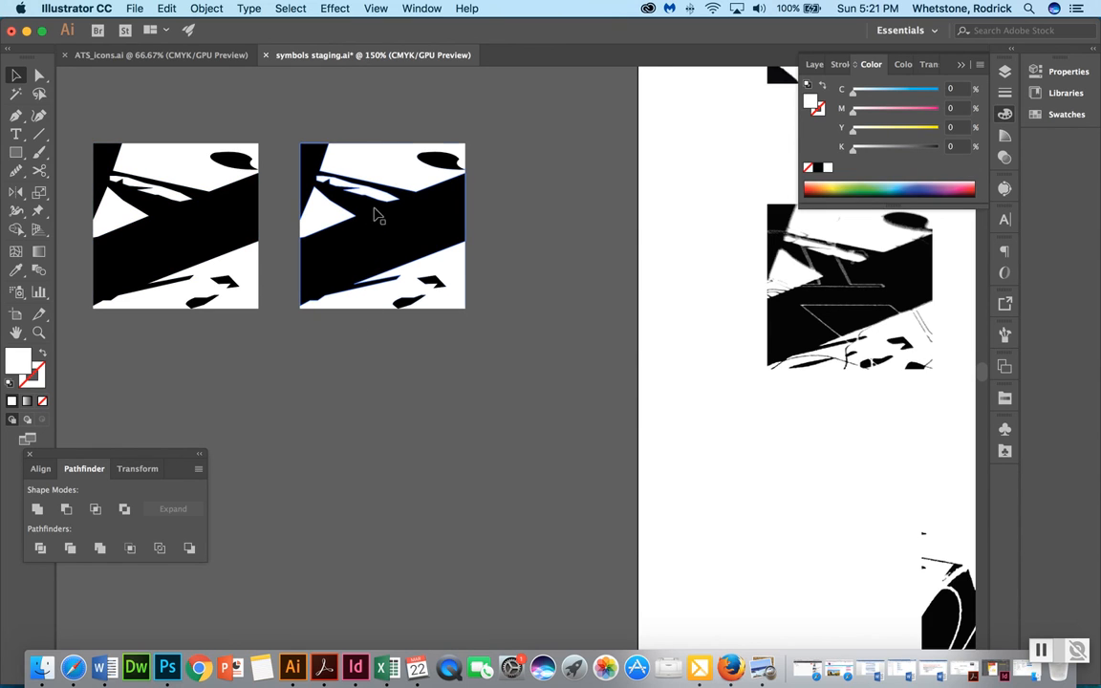
Invert the colors of the duplicate symbol and deselect it
click(341, 196)
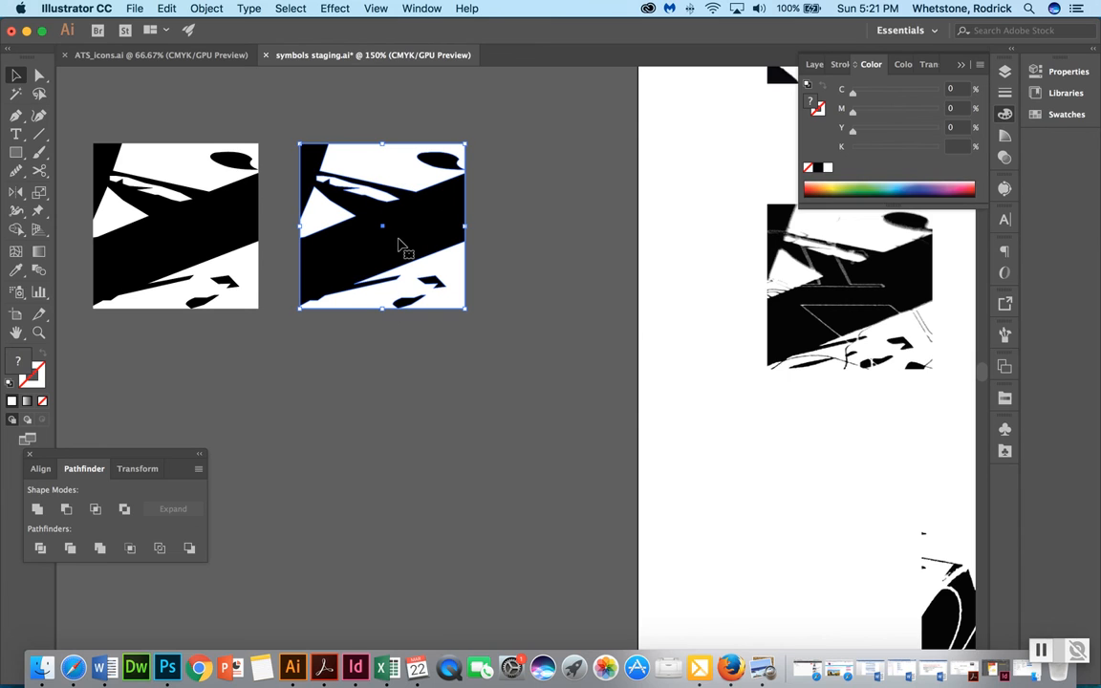
click(167, 9)
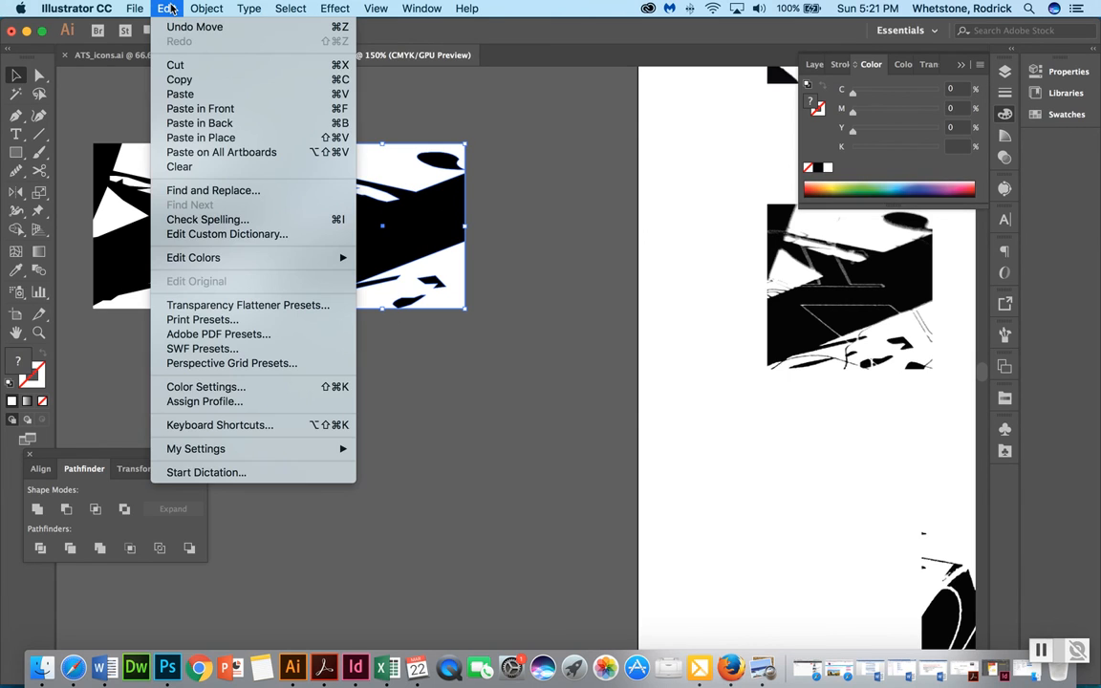
mouse_move(229, 257)
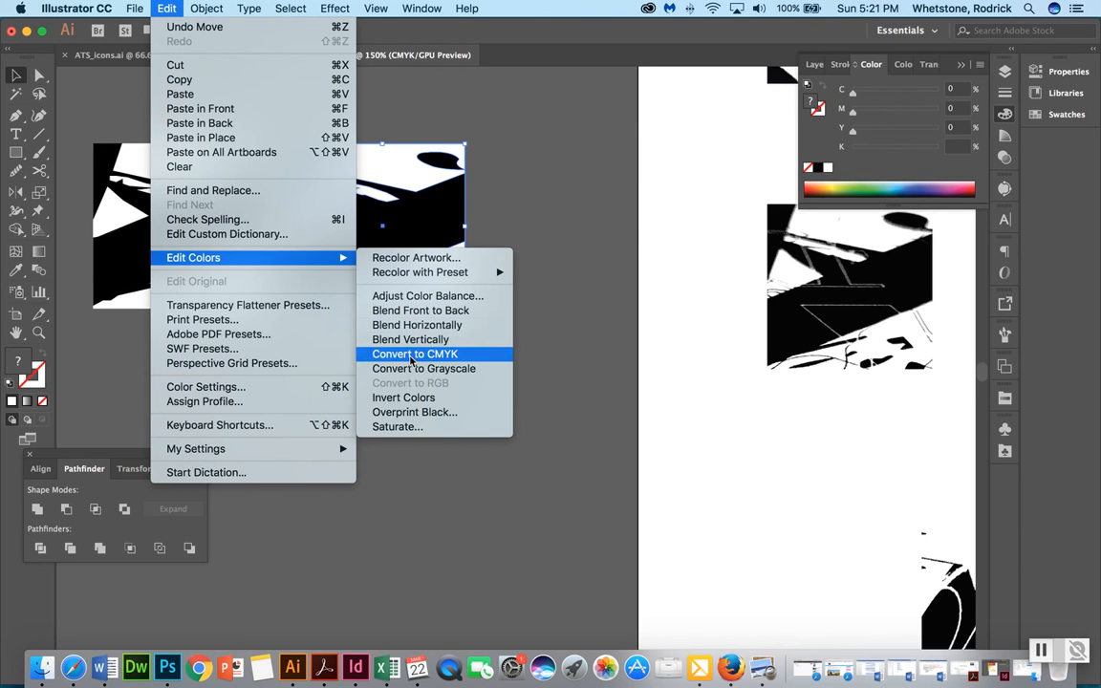
click(418, 400)
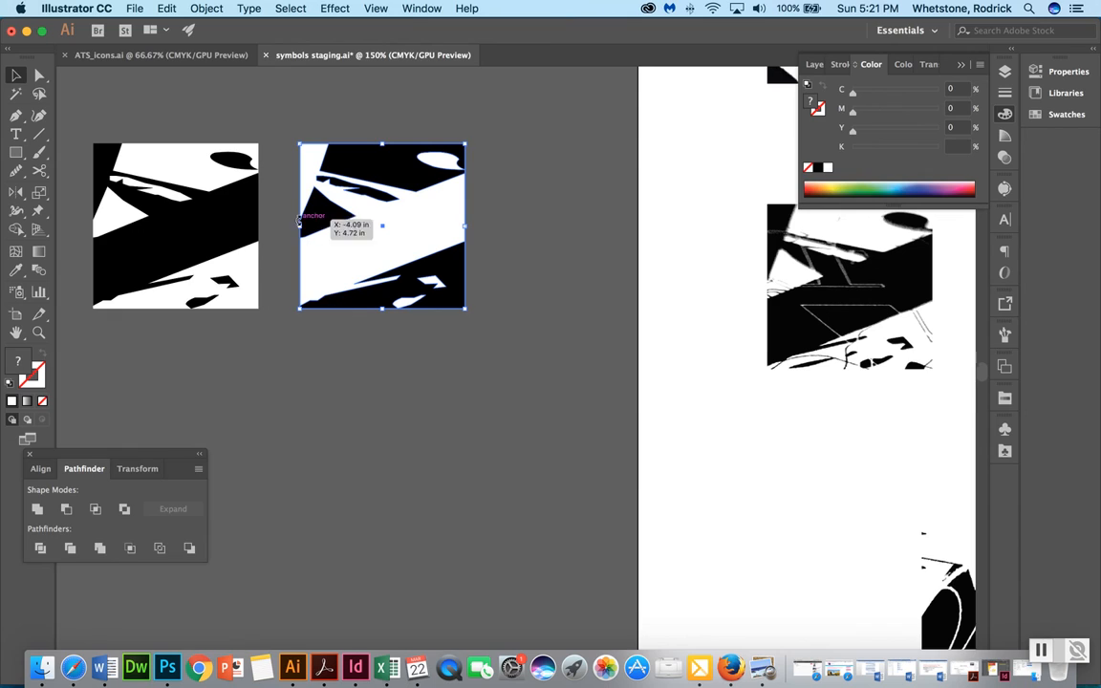
click(479, 519)
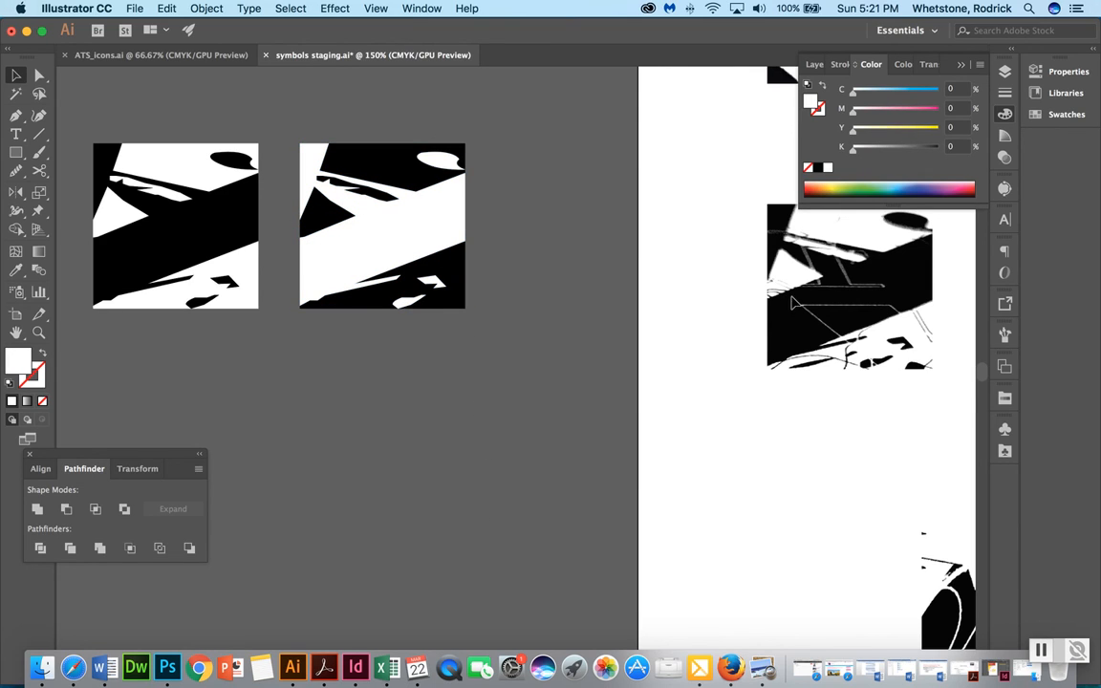
click(416, 167)
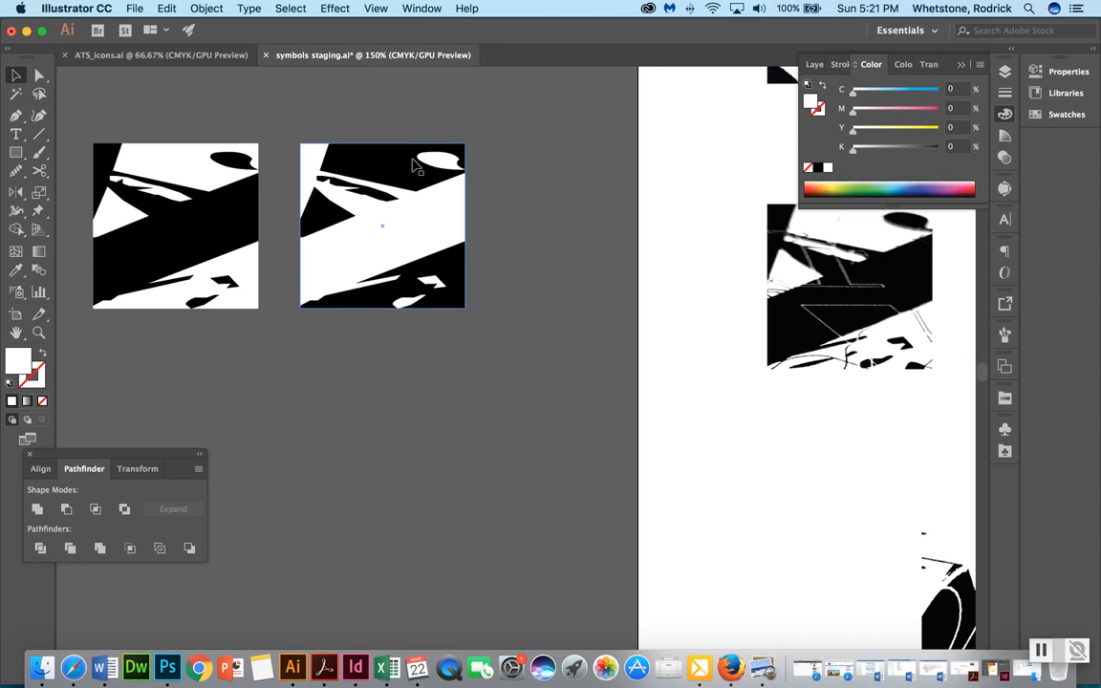
click(509, 238)
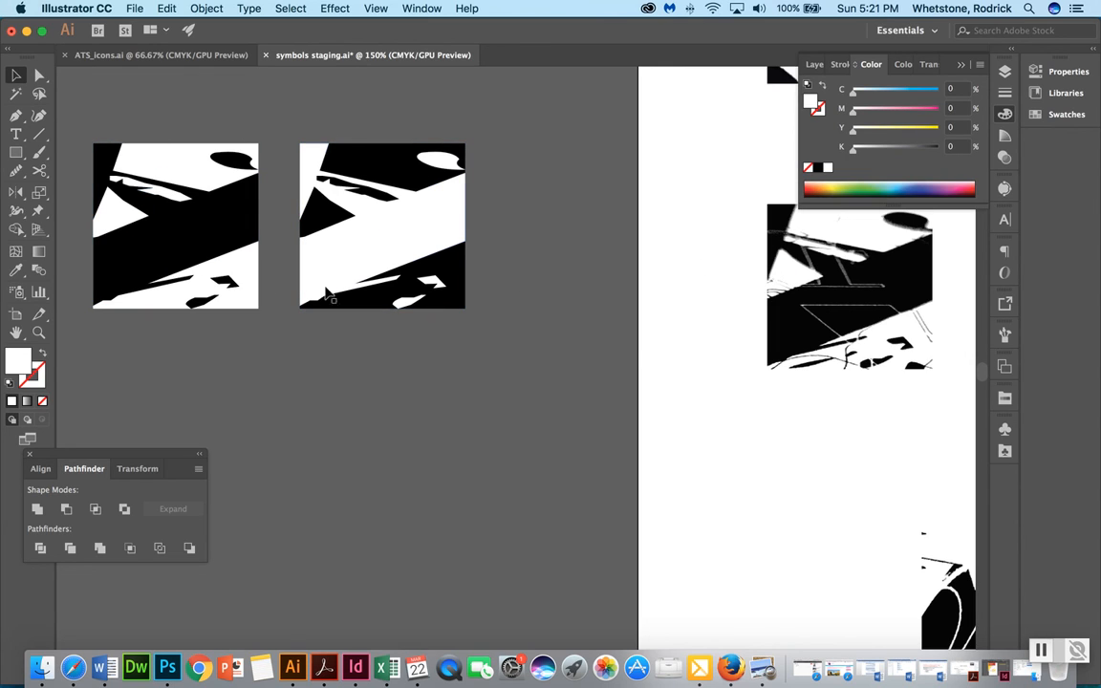